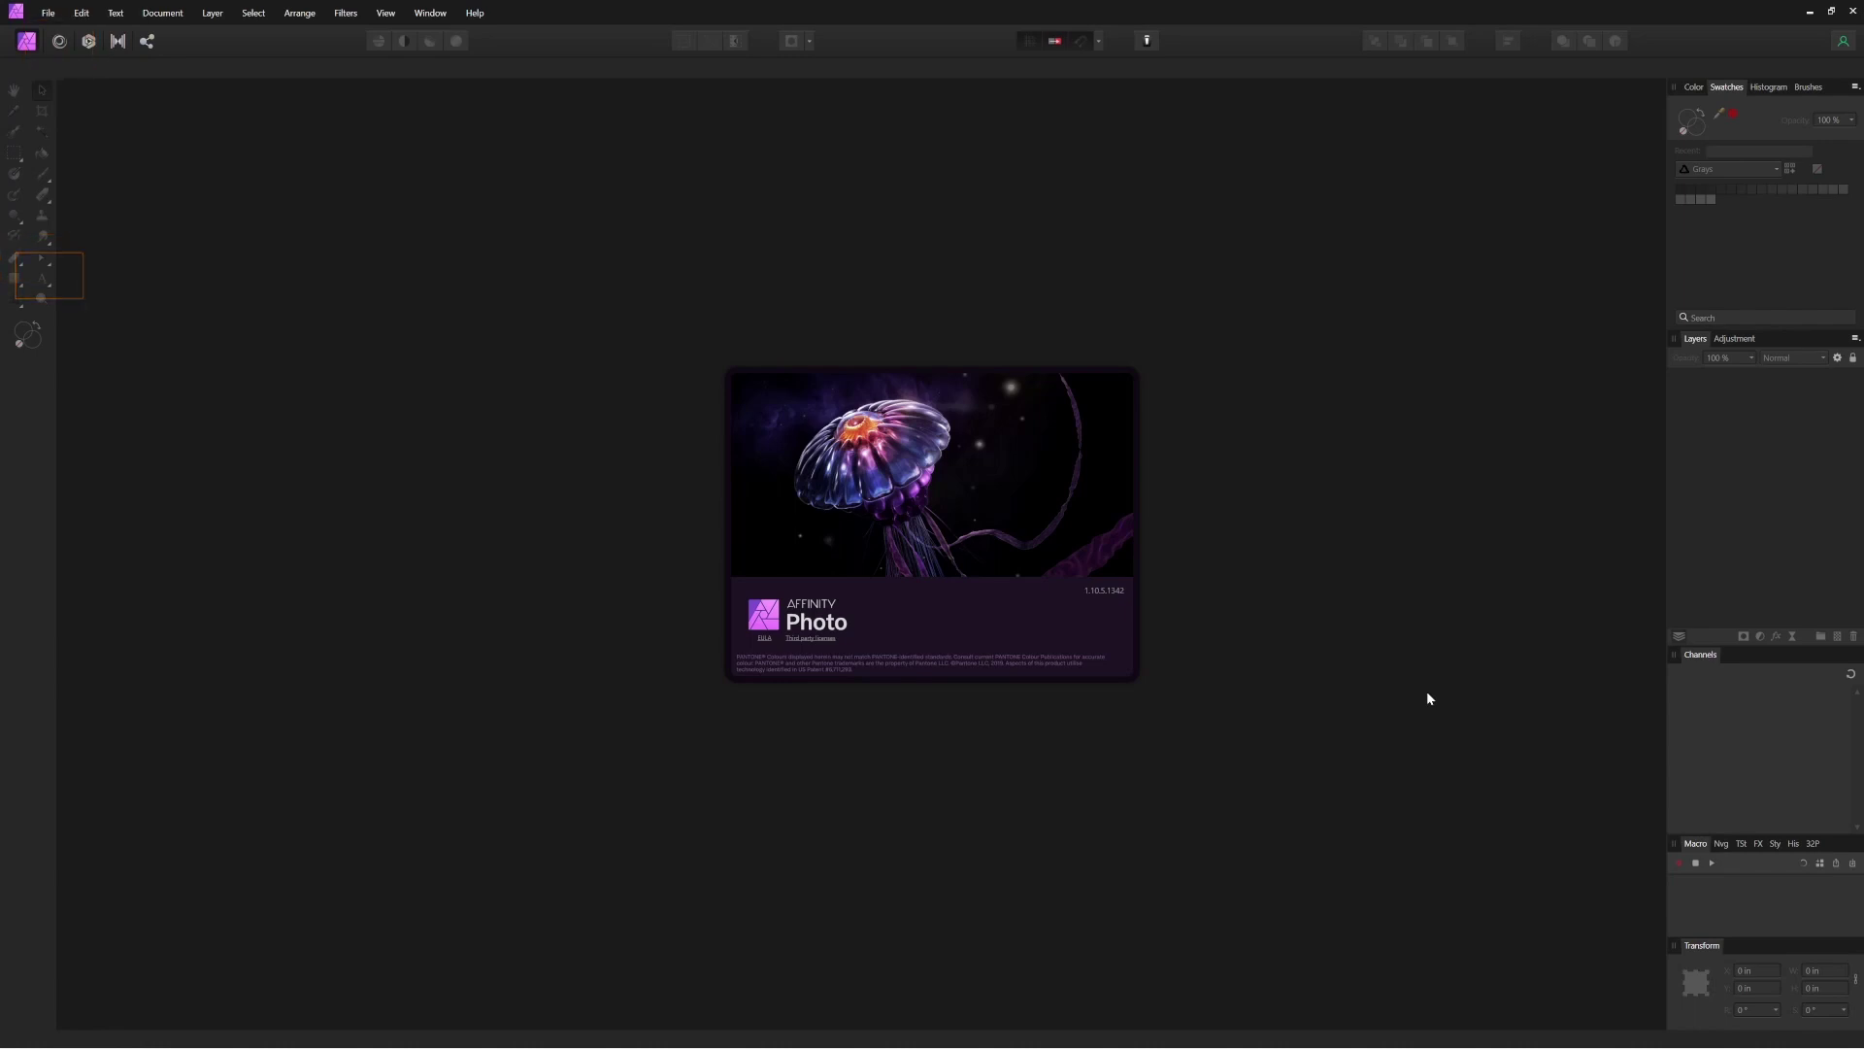
Step: Open the first recent Halifax landscape JPEG from File > Open Recent
click(49, 16)
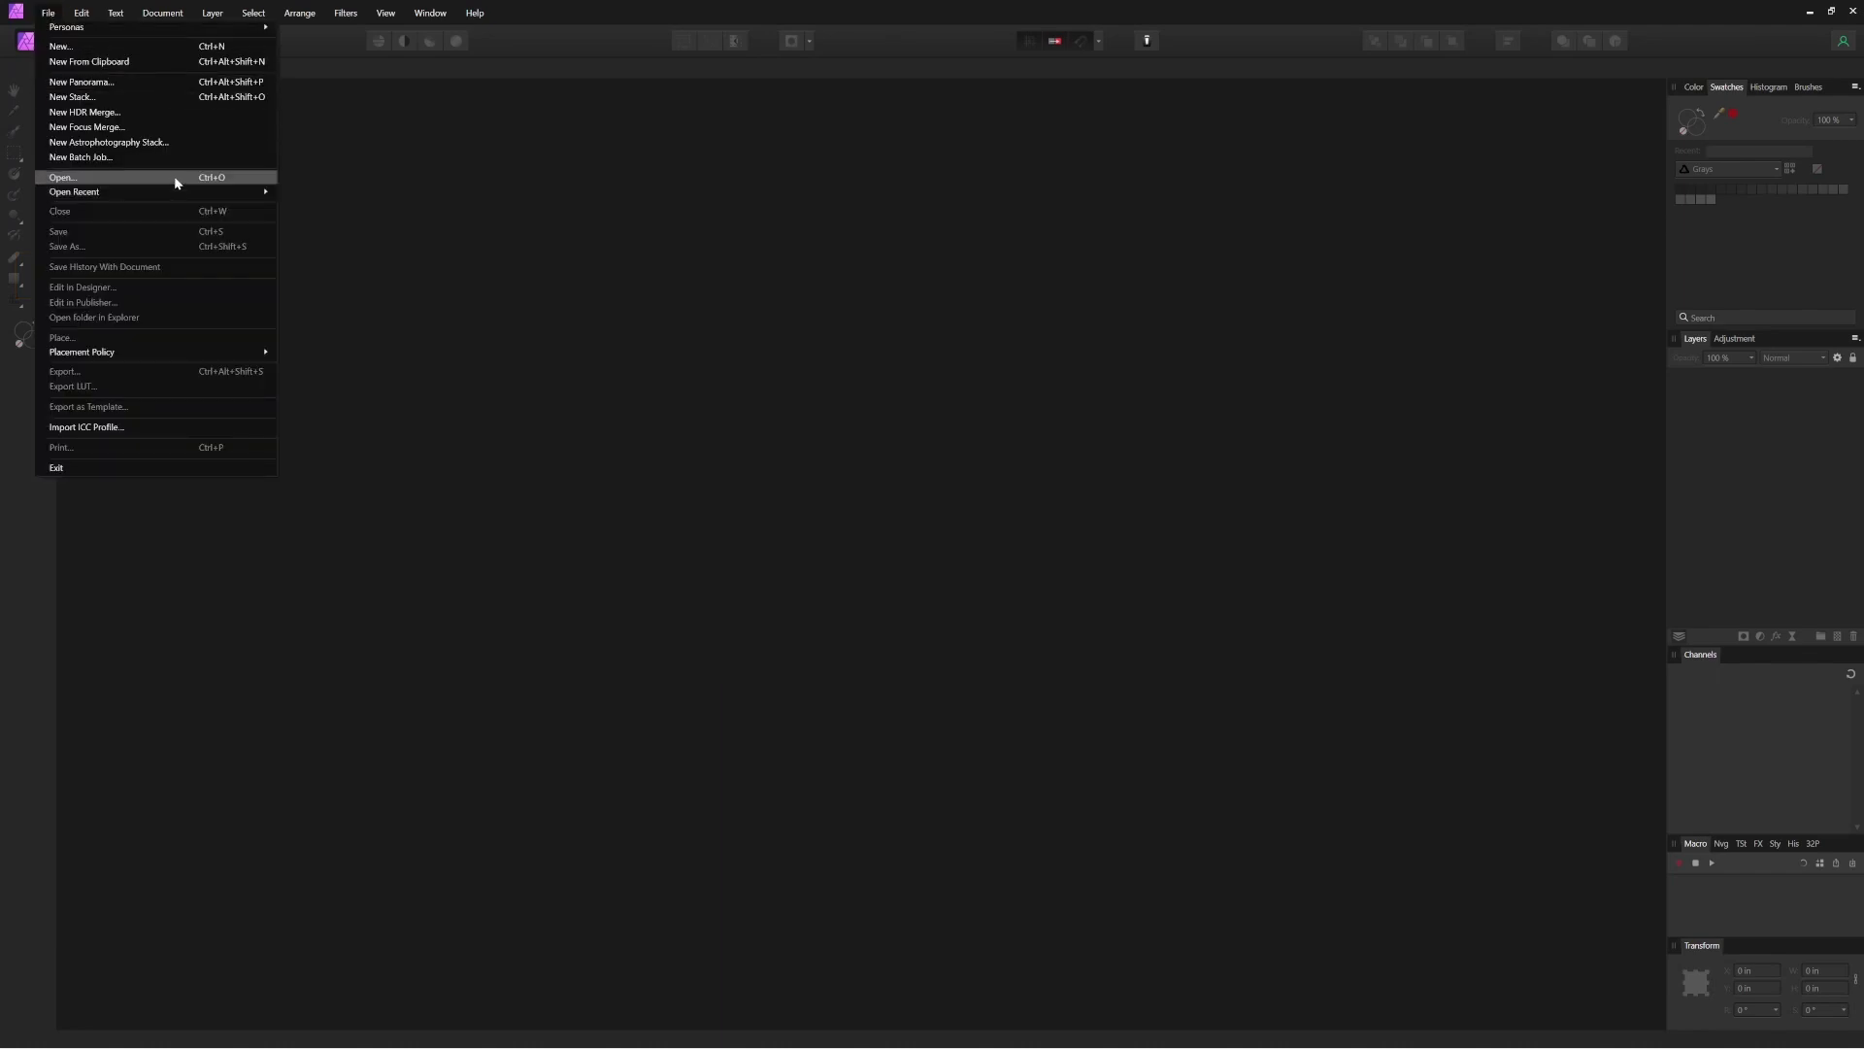
mouse_move(186, 192)
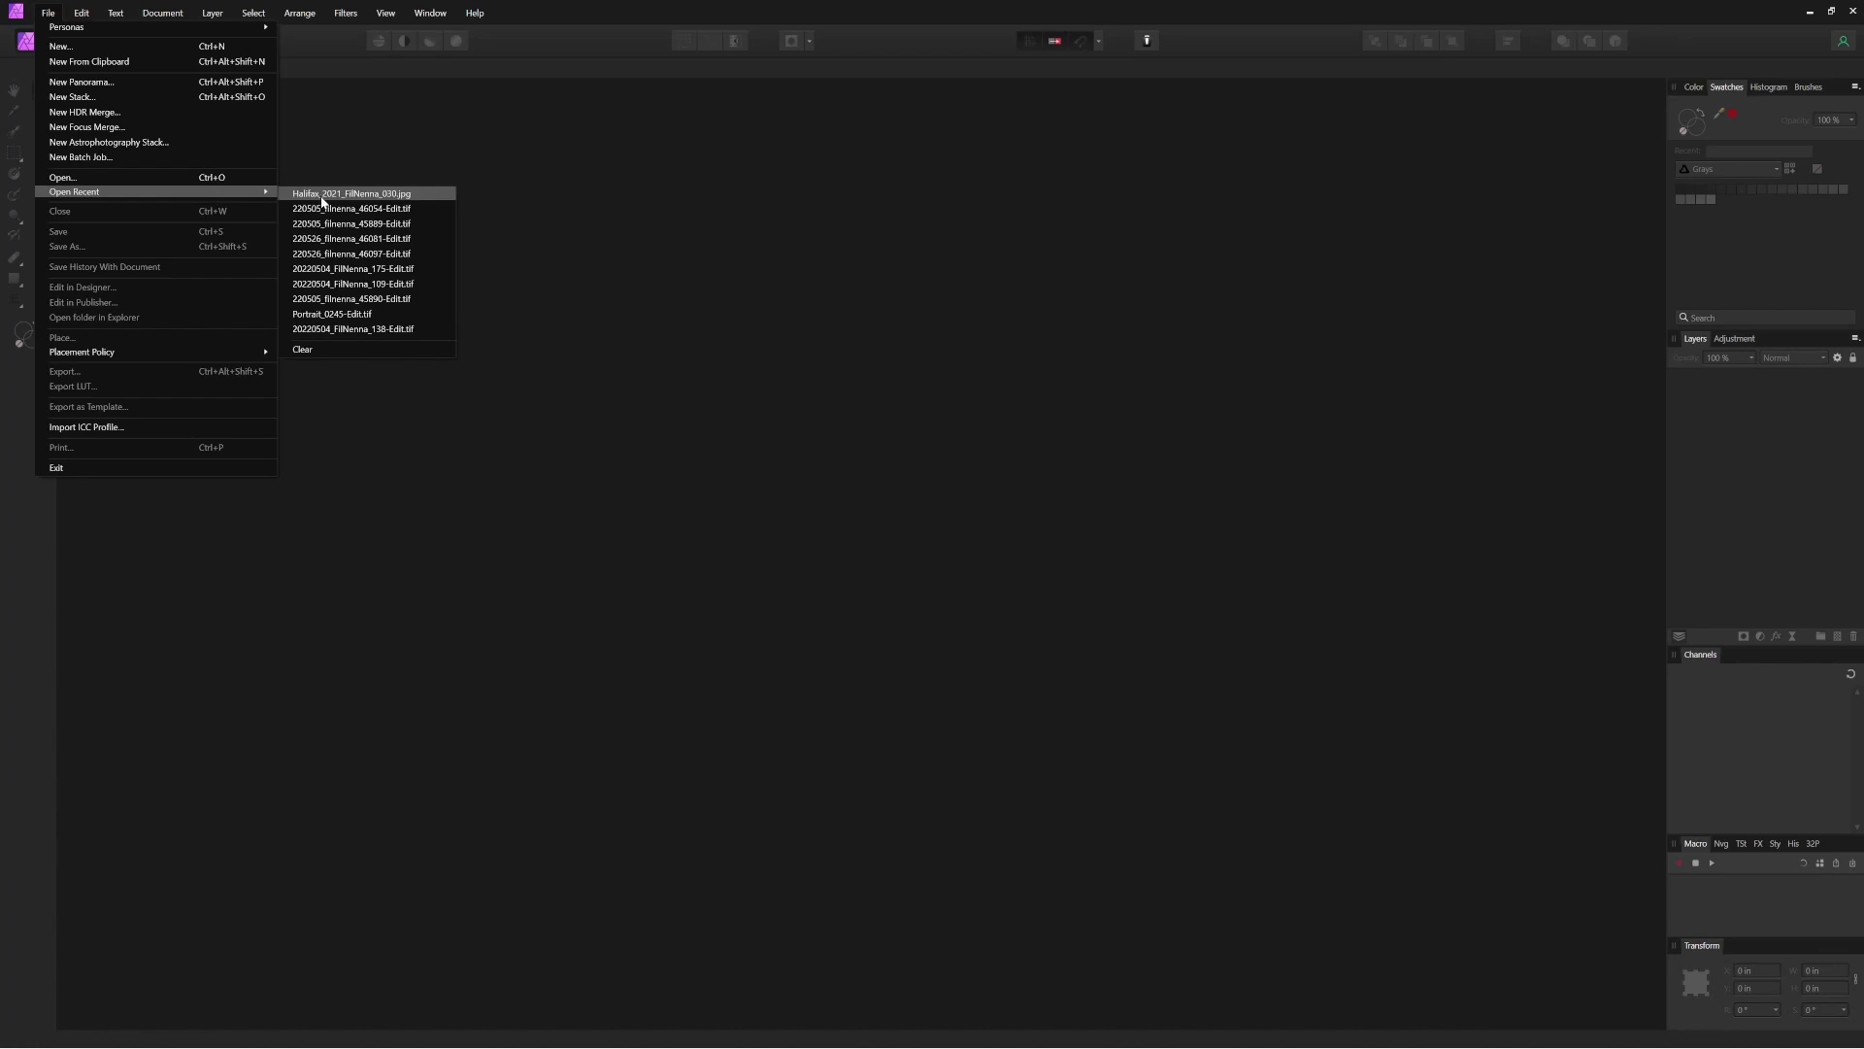
click(322, 198)
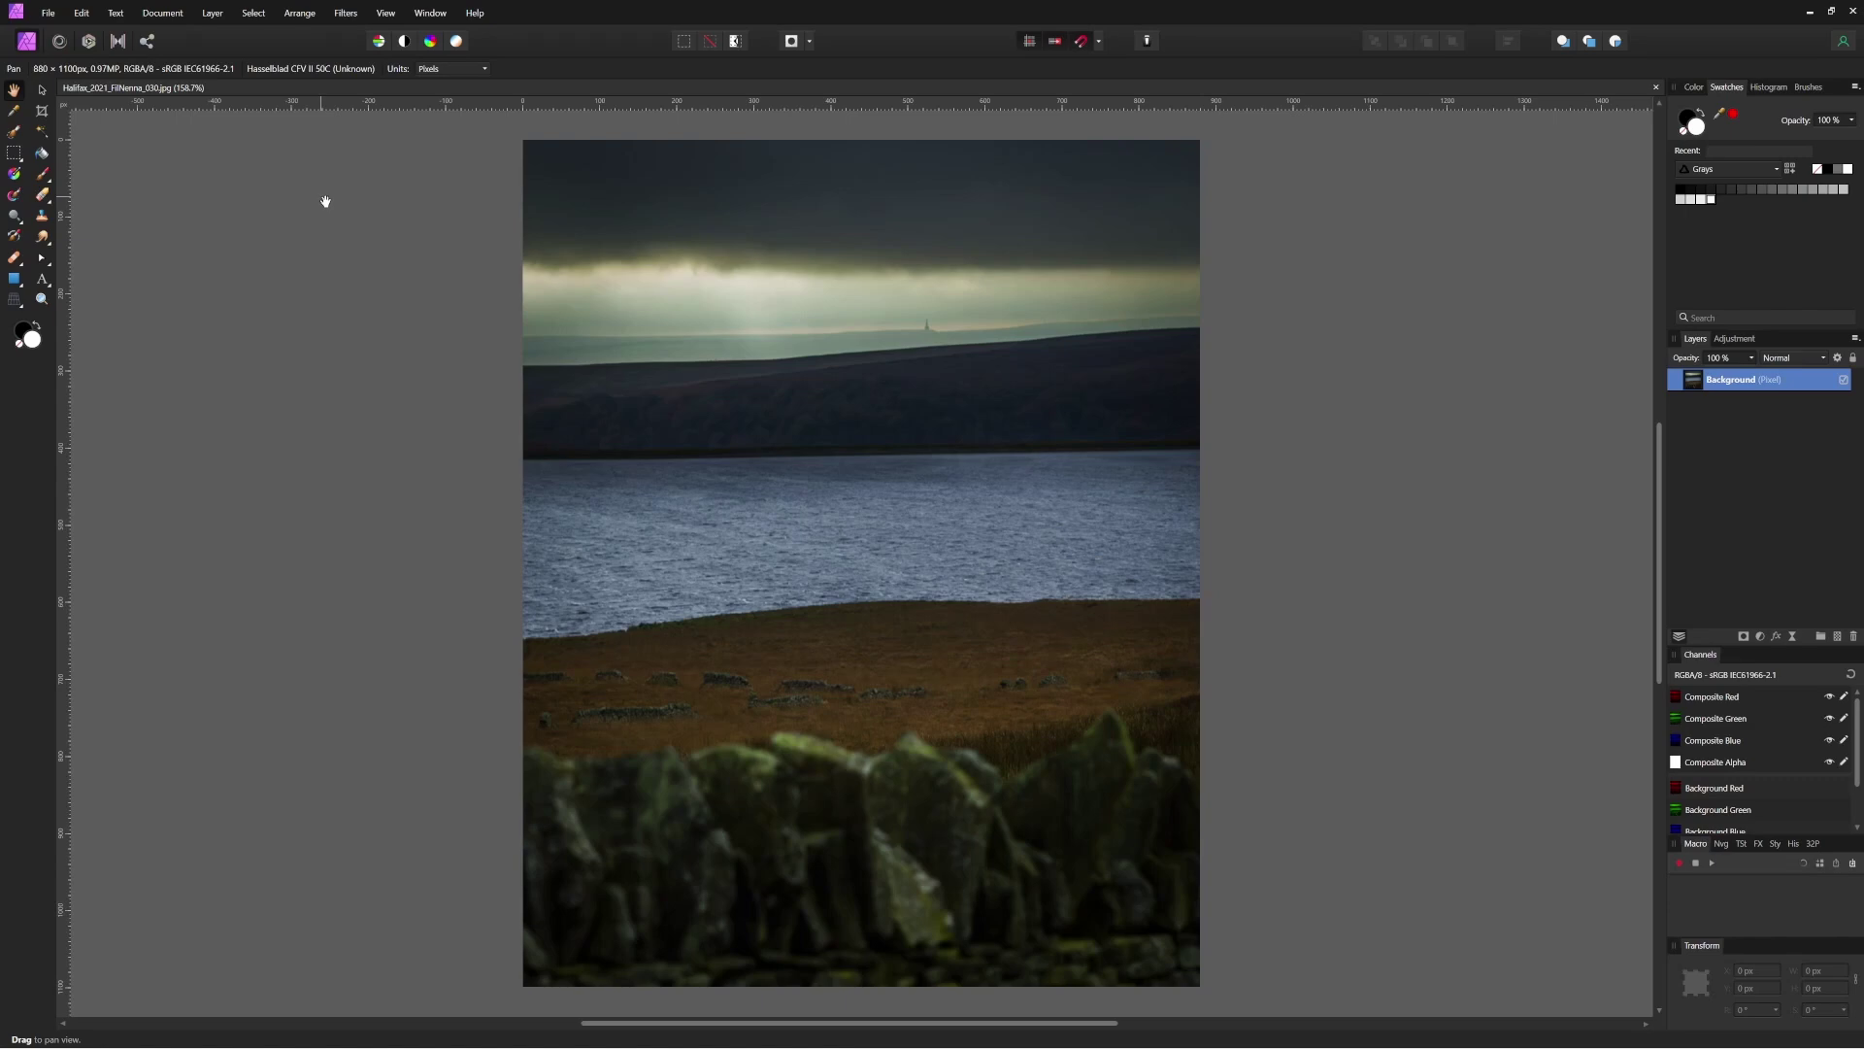
Step: Cancel the Resize Canvas dialog unchanged, then set the measurement units to Inches
click(162, 13)
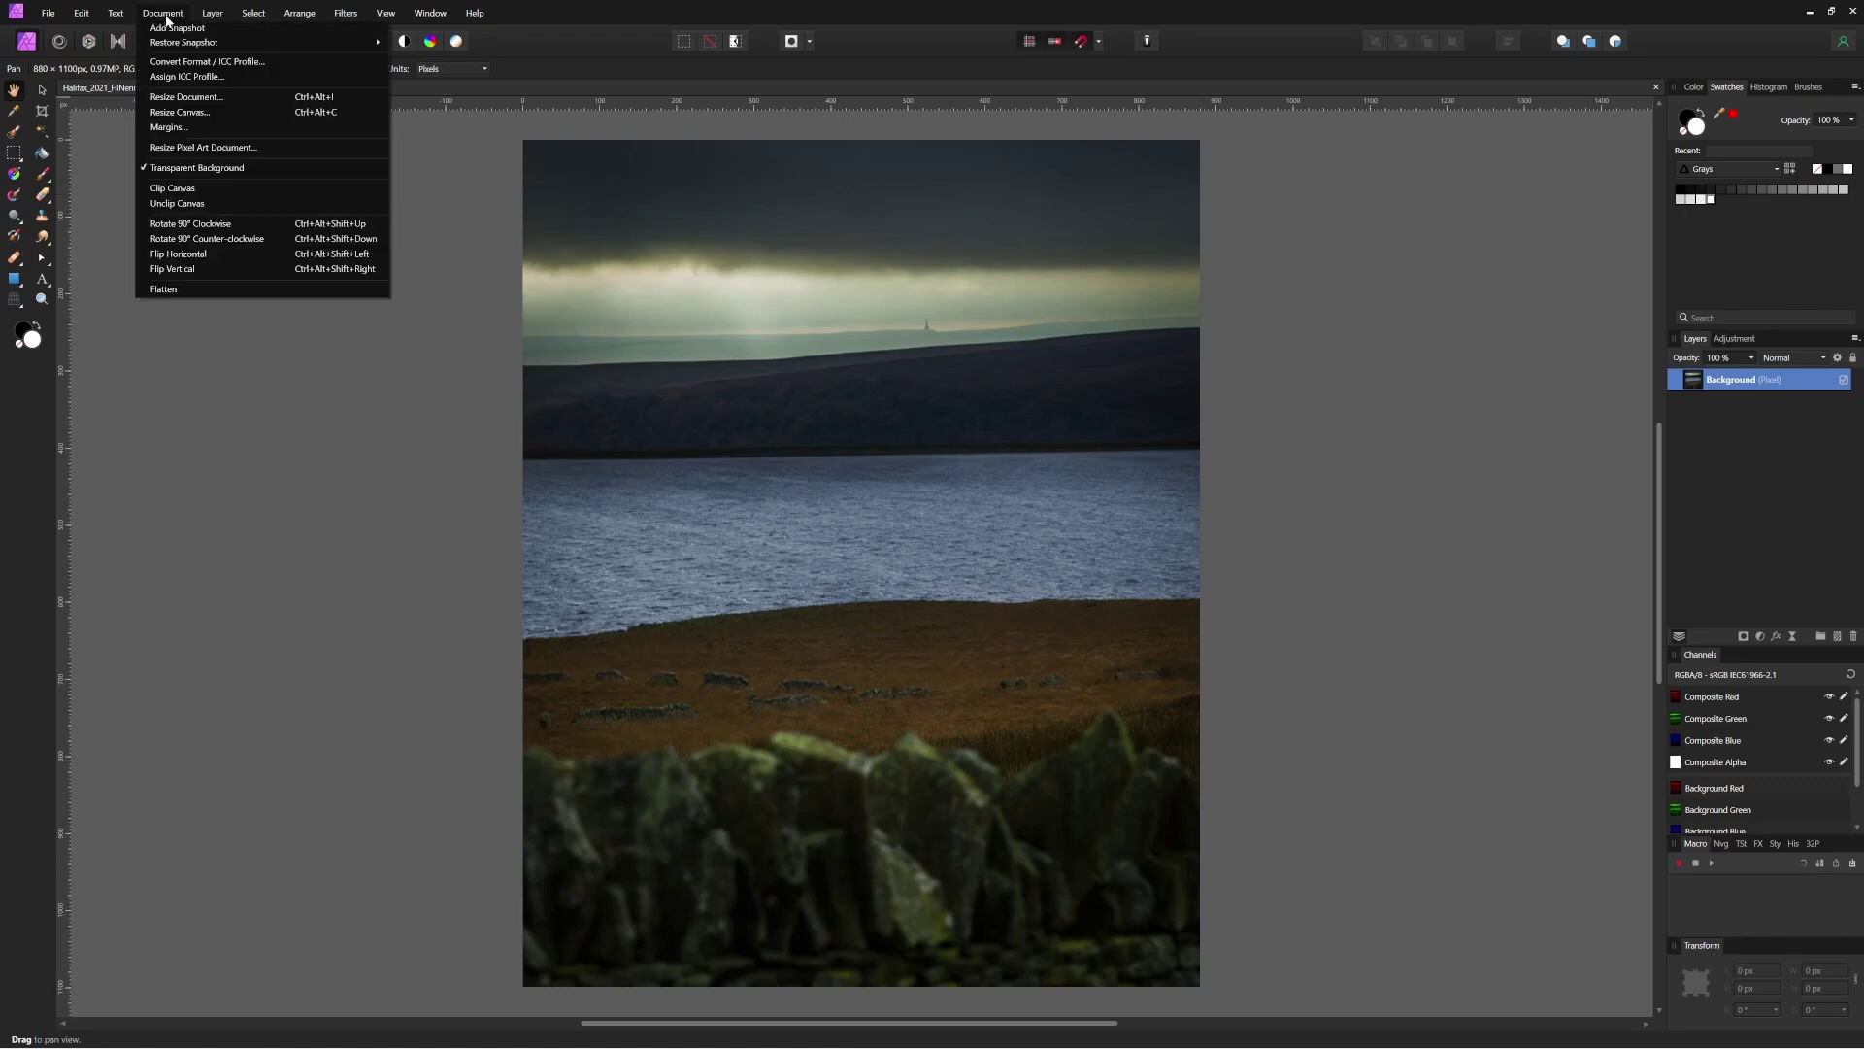
click(183, 111)
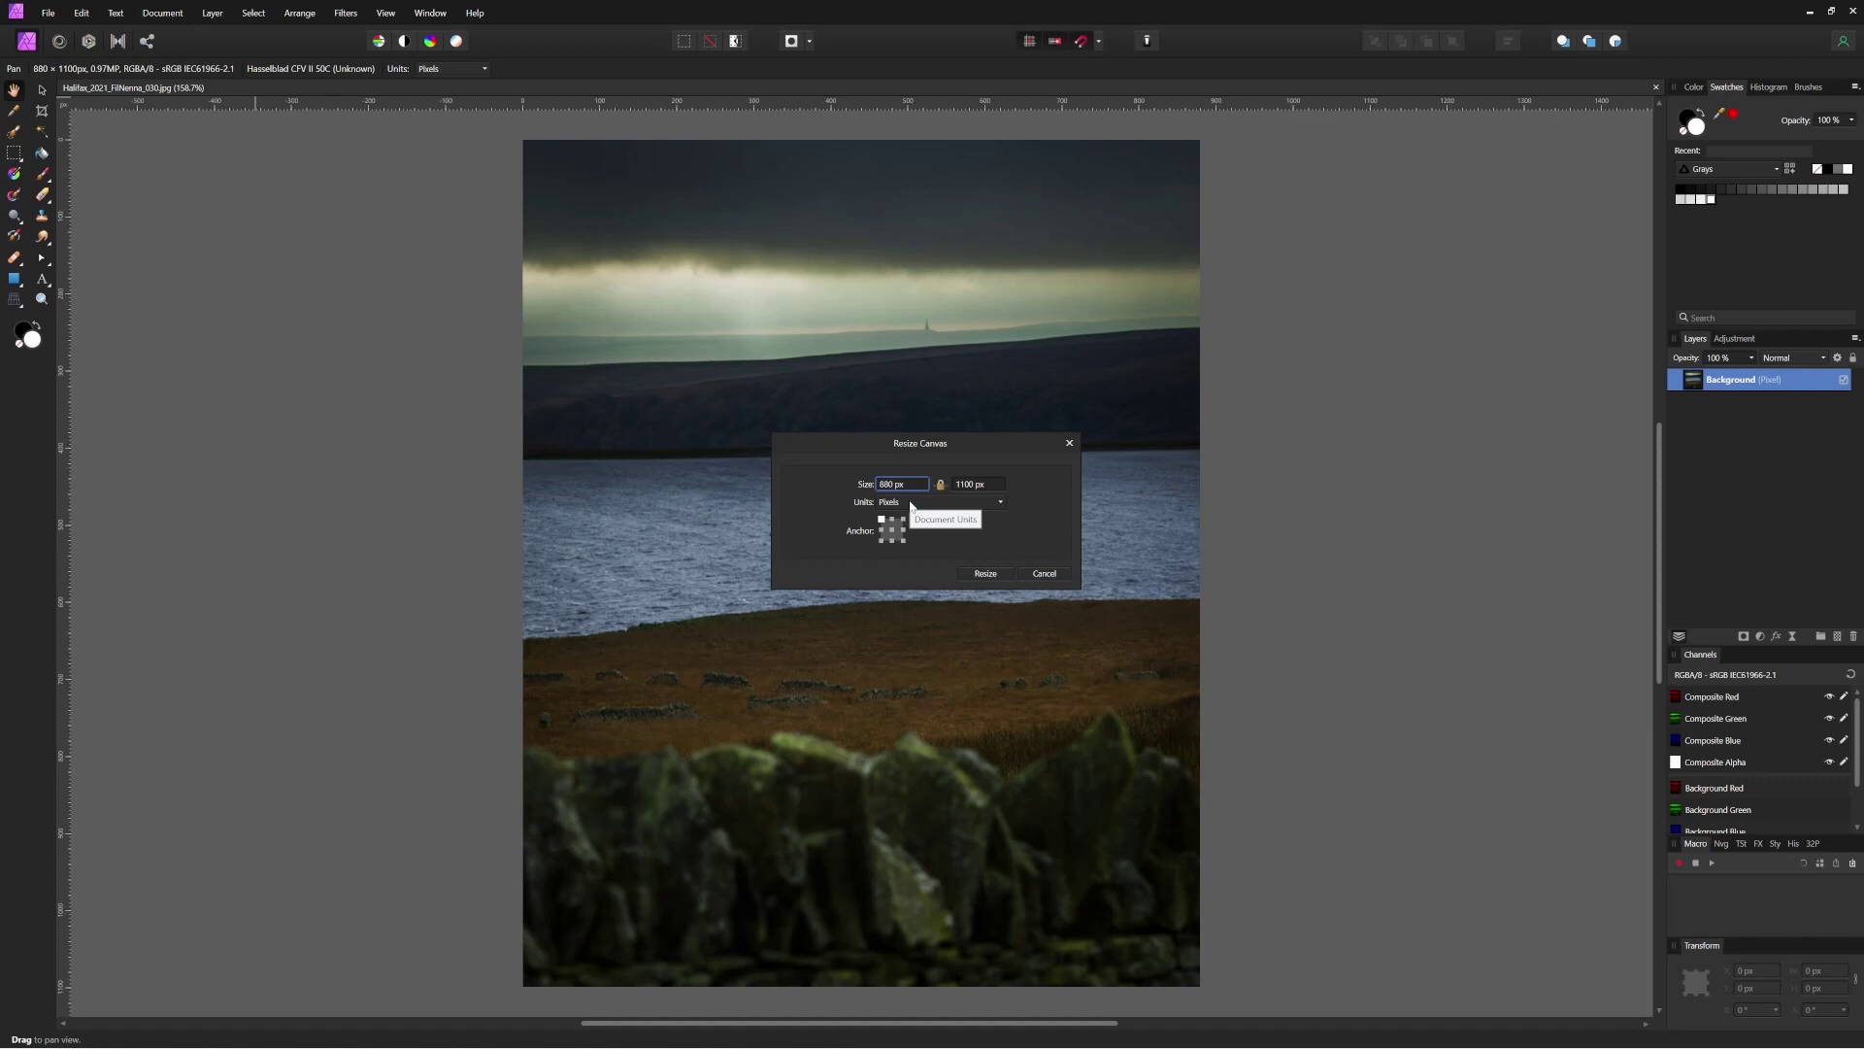
click(1069, 443)
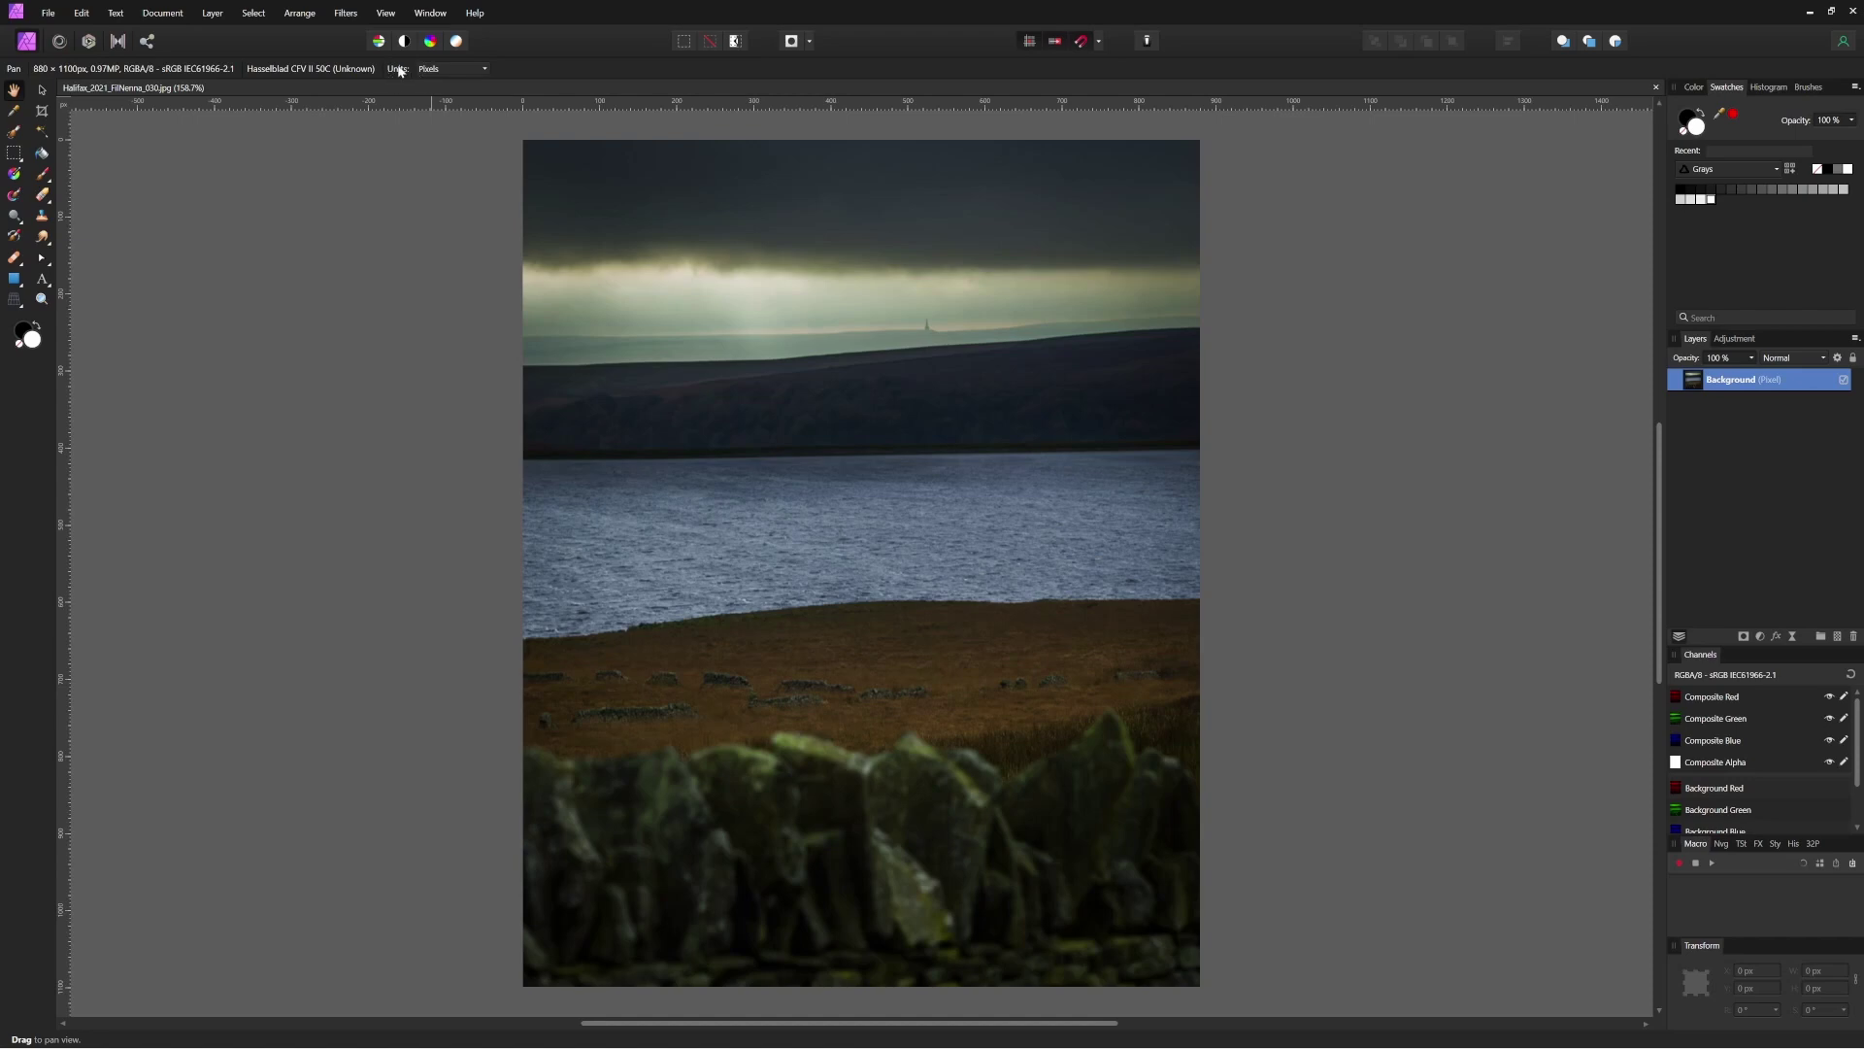
click(455, 70)
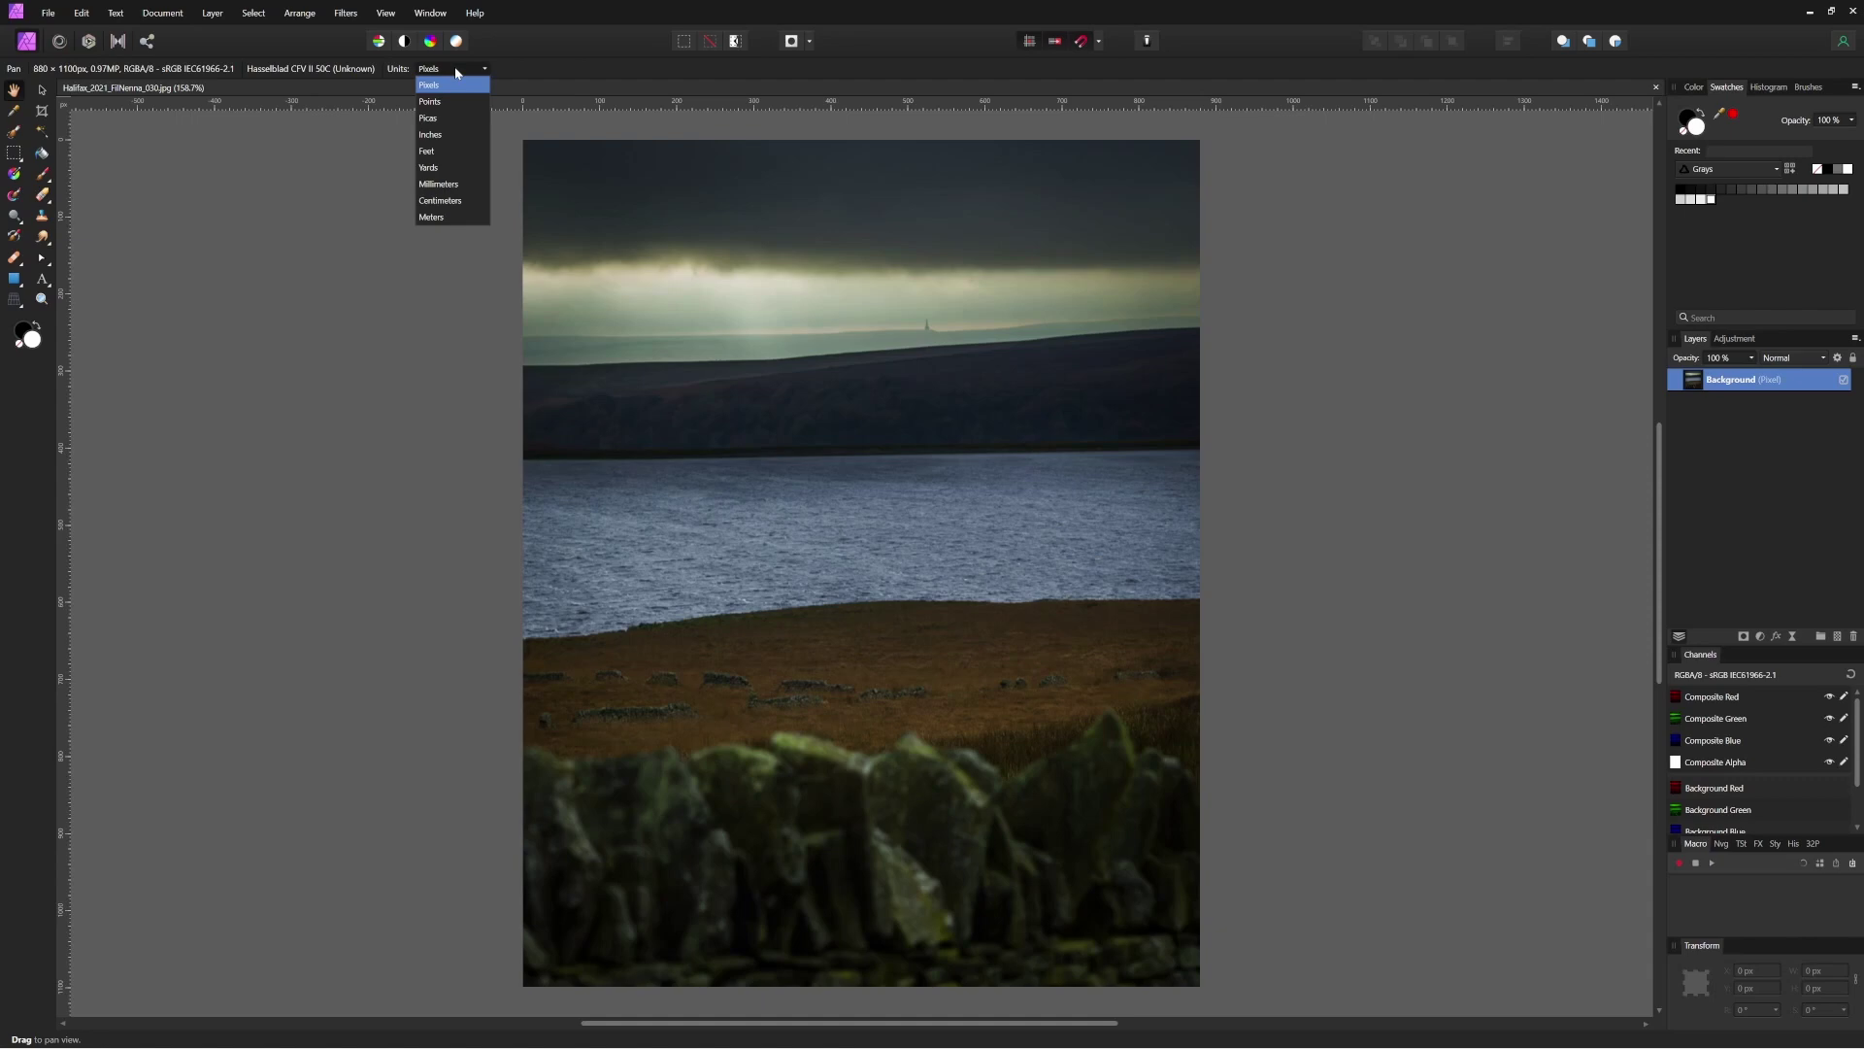
click(442, 135)
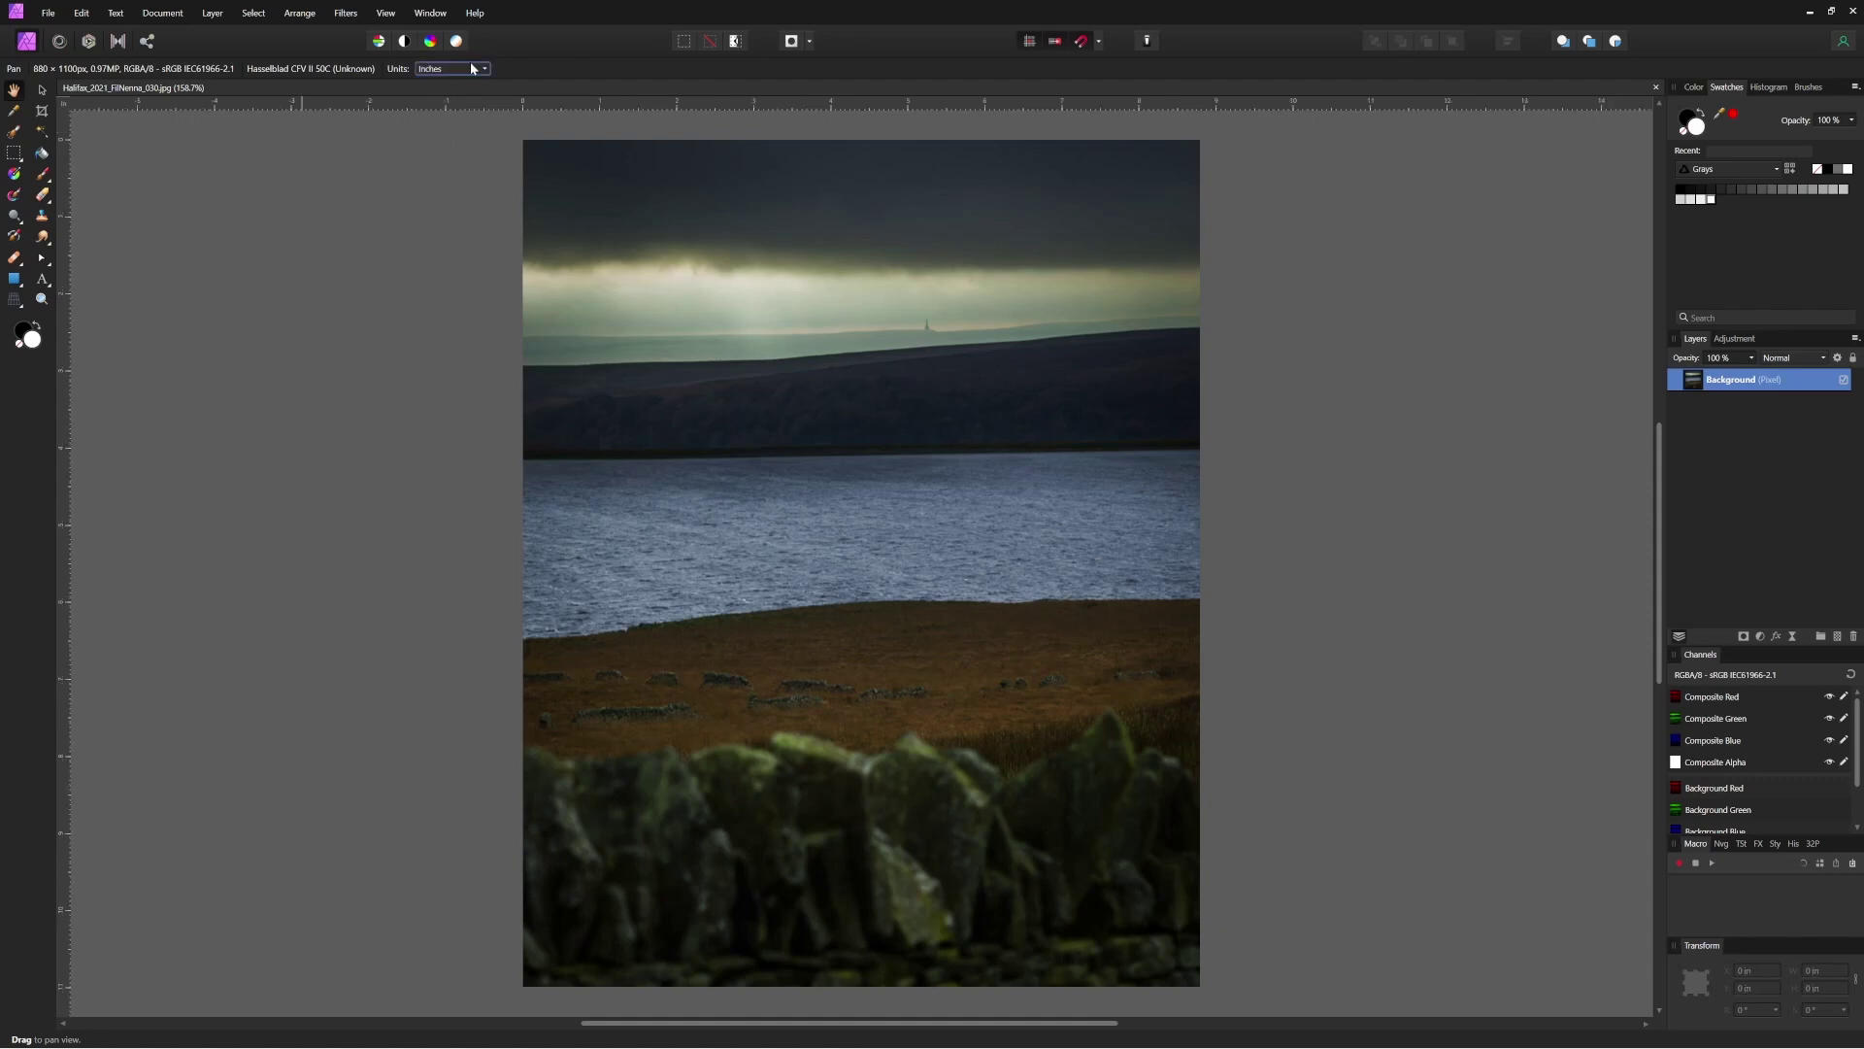
Step: Resize the canvas to 950 px wide with a centre anchor
click(162, 13)
click(202, 118)
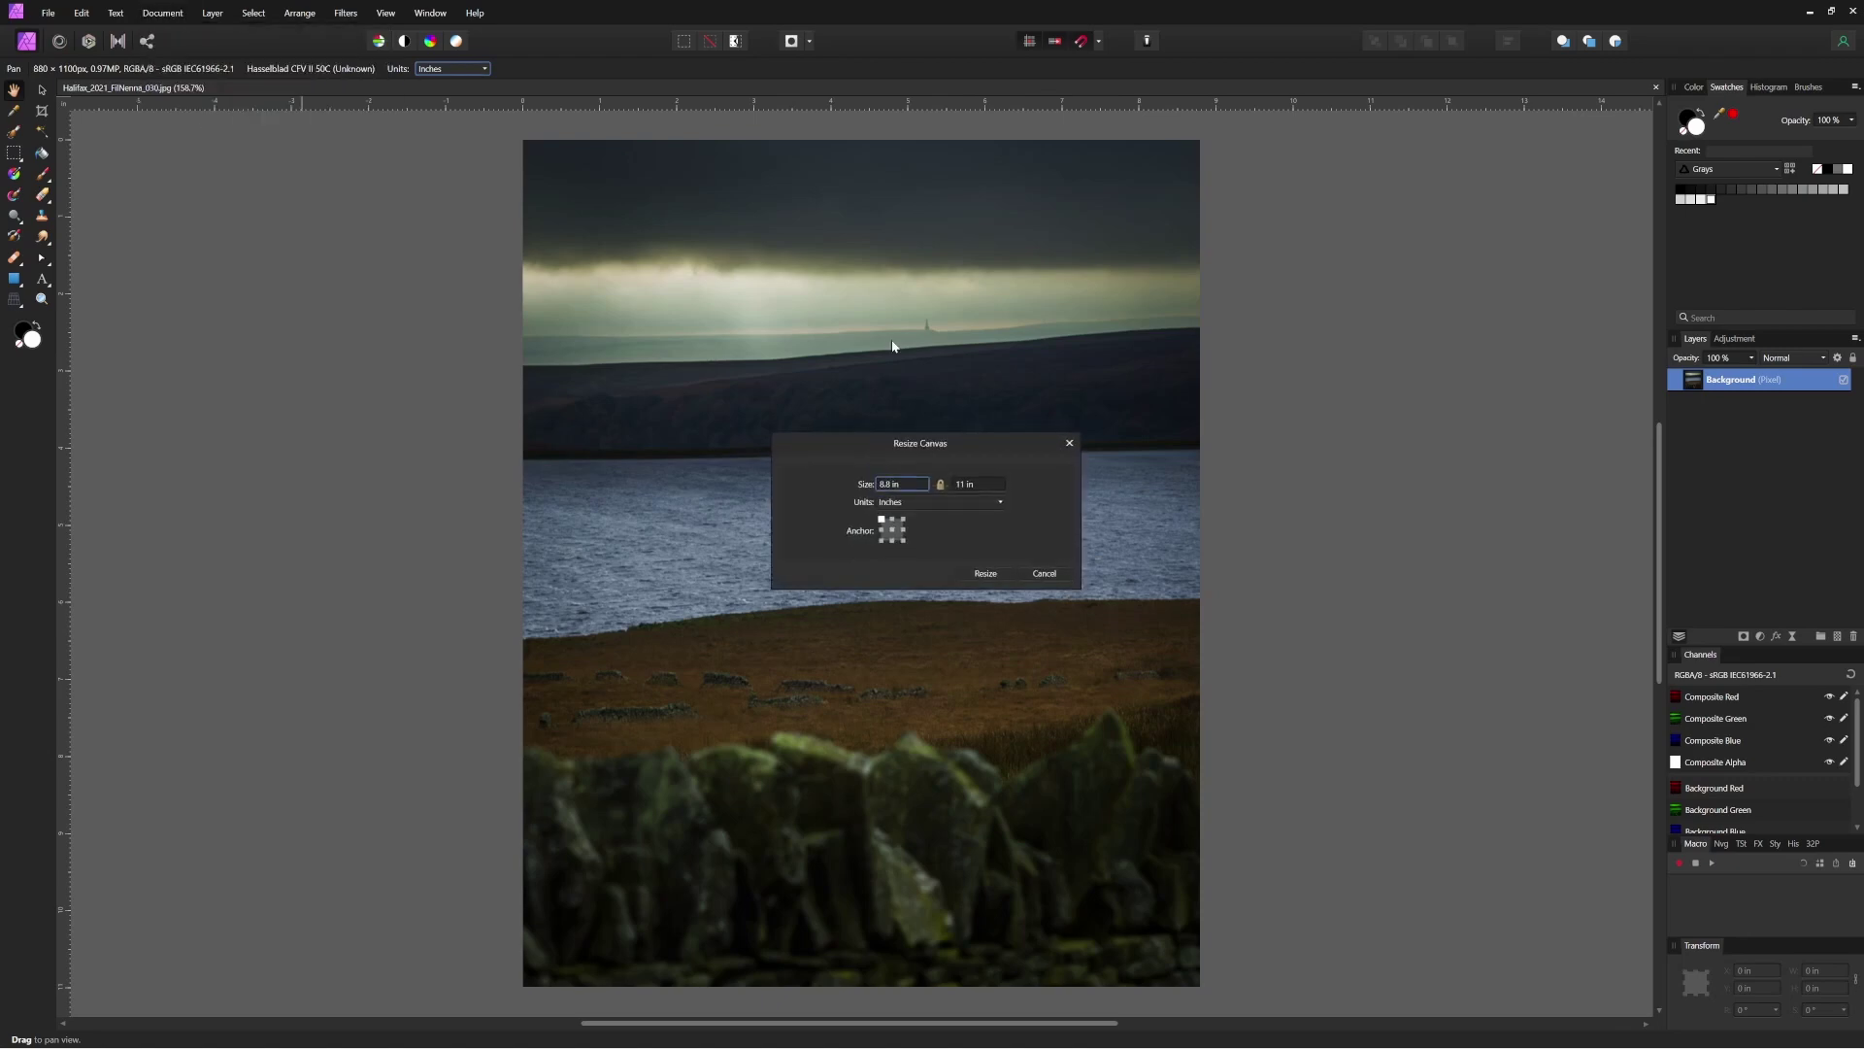
click(891, 530)
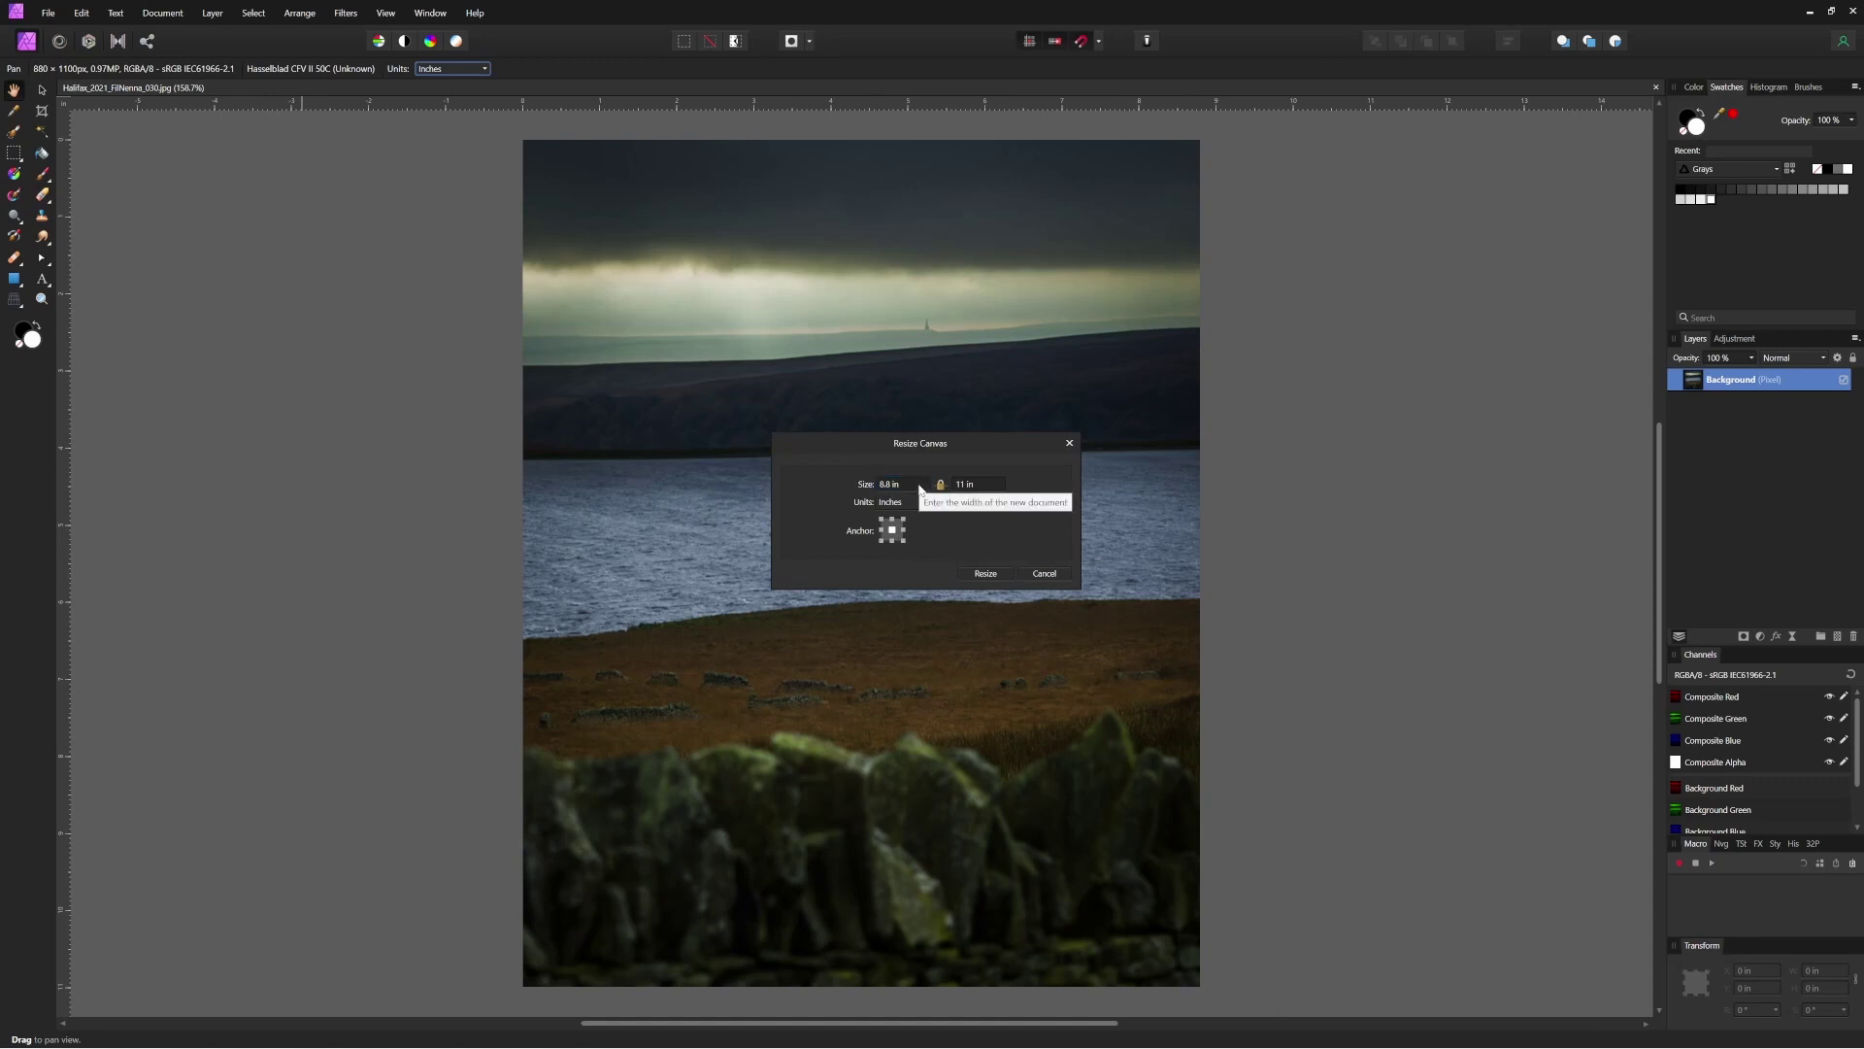
click(921, 490)
key(Return)
key(ctrl+alt+c)
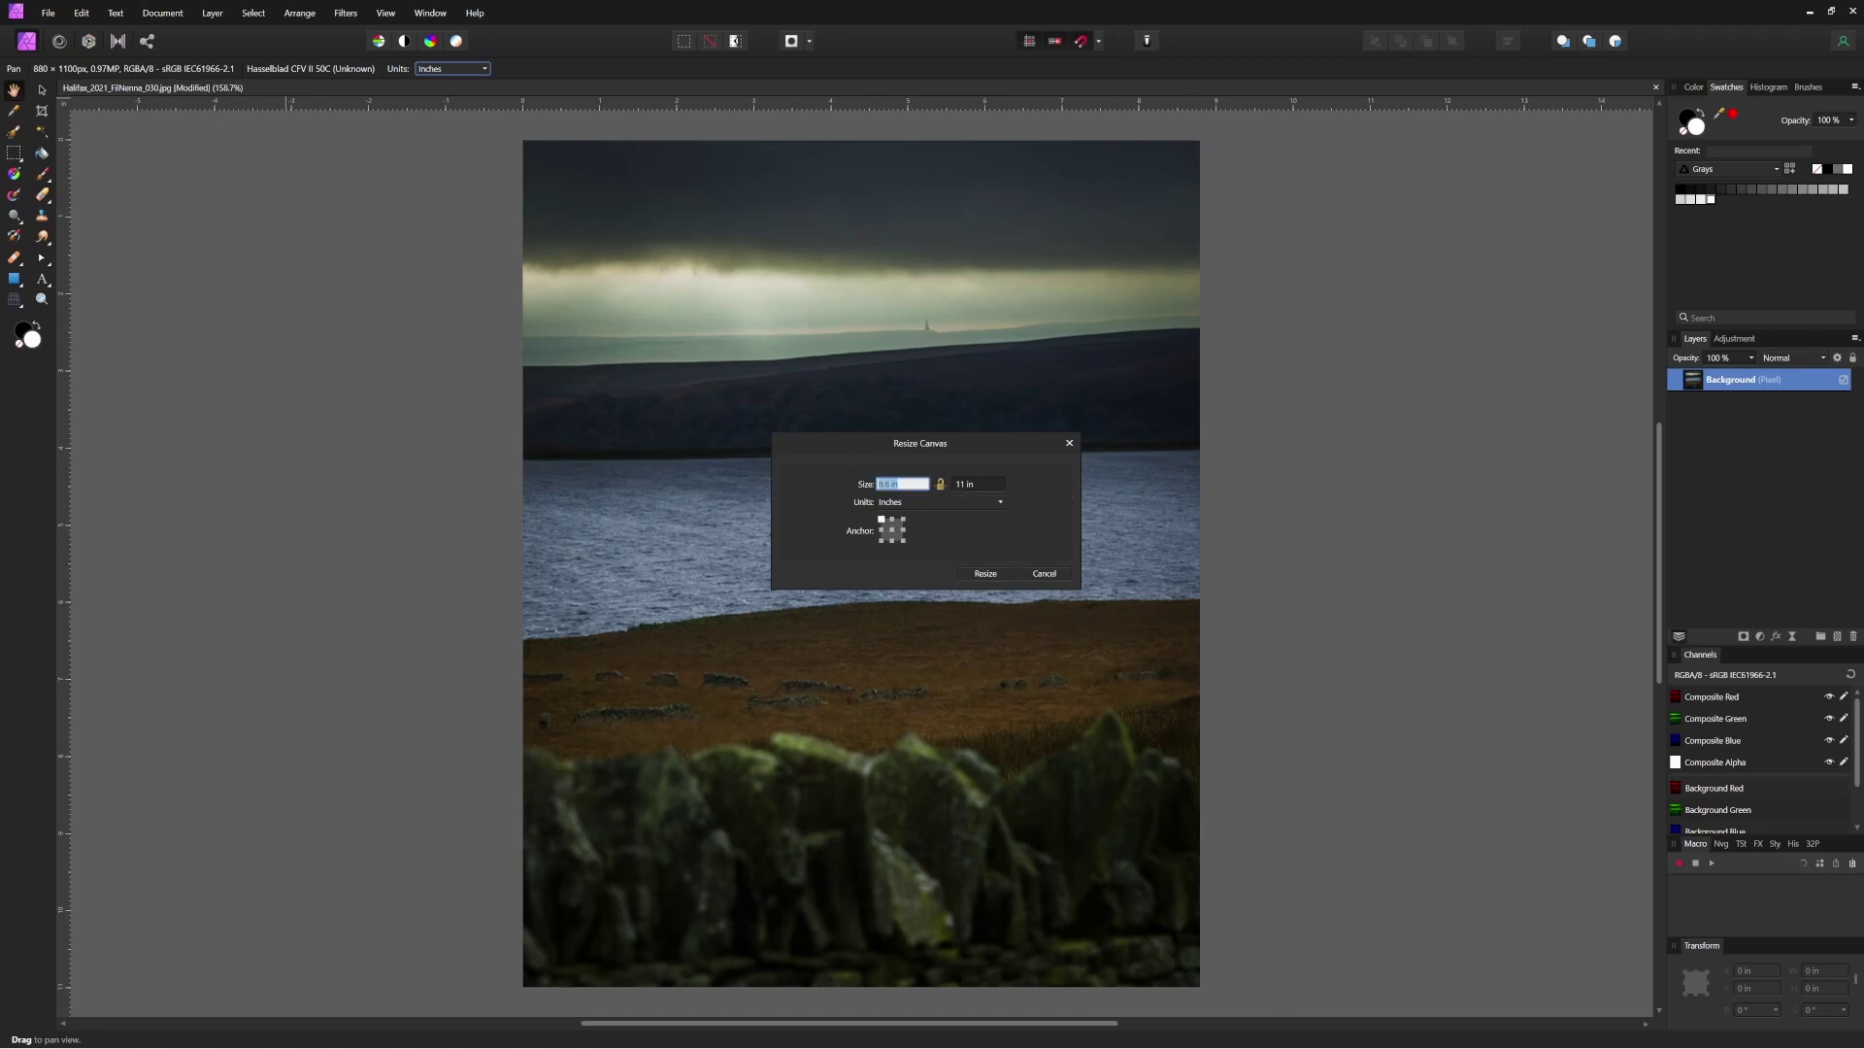
text(1)
click(892, 530)
click(981, 574)
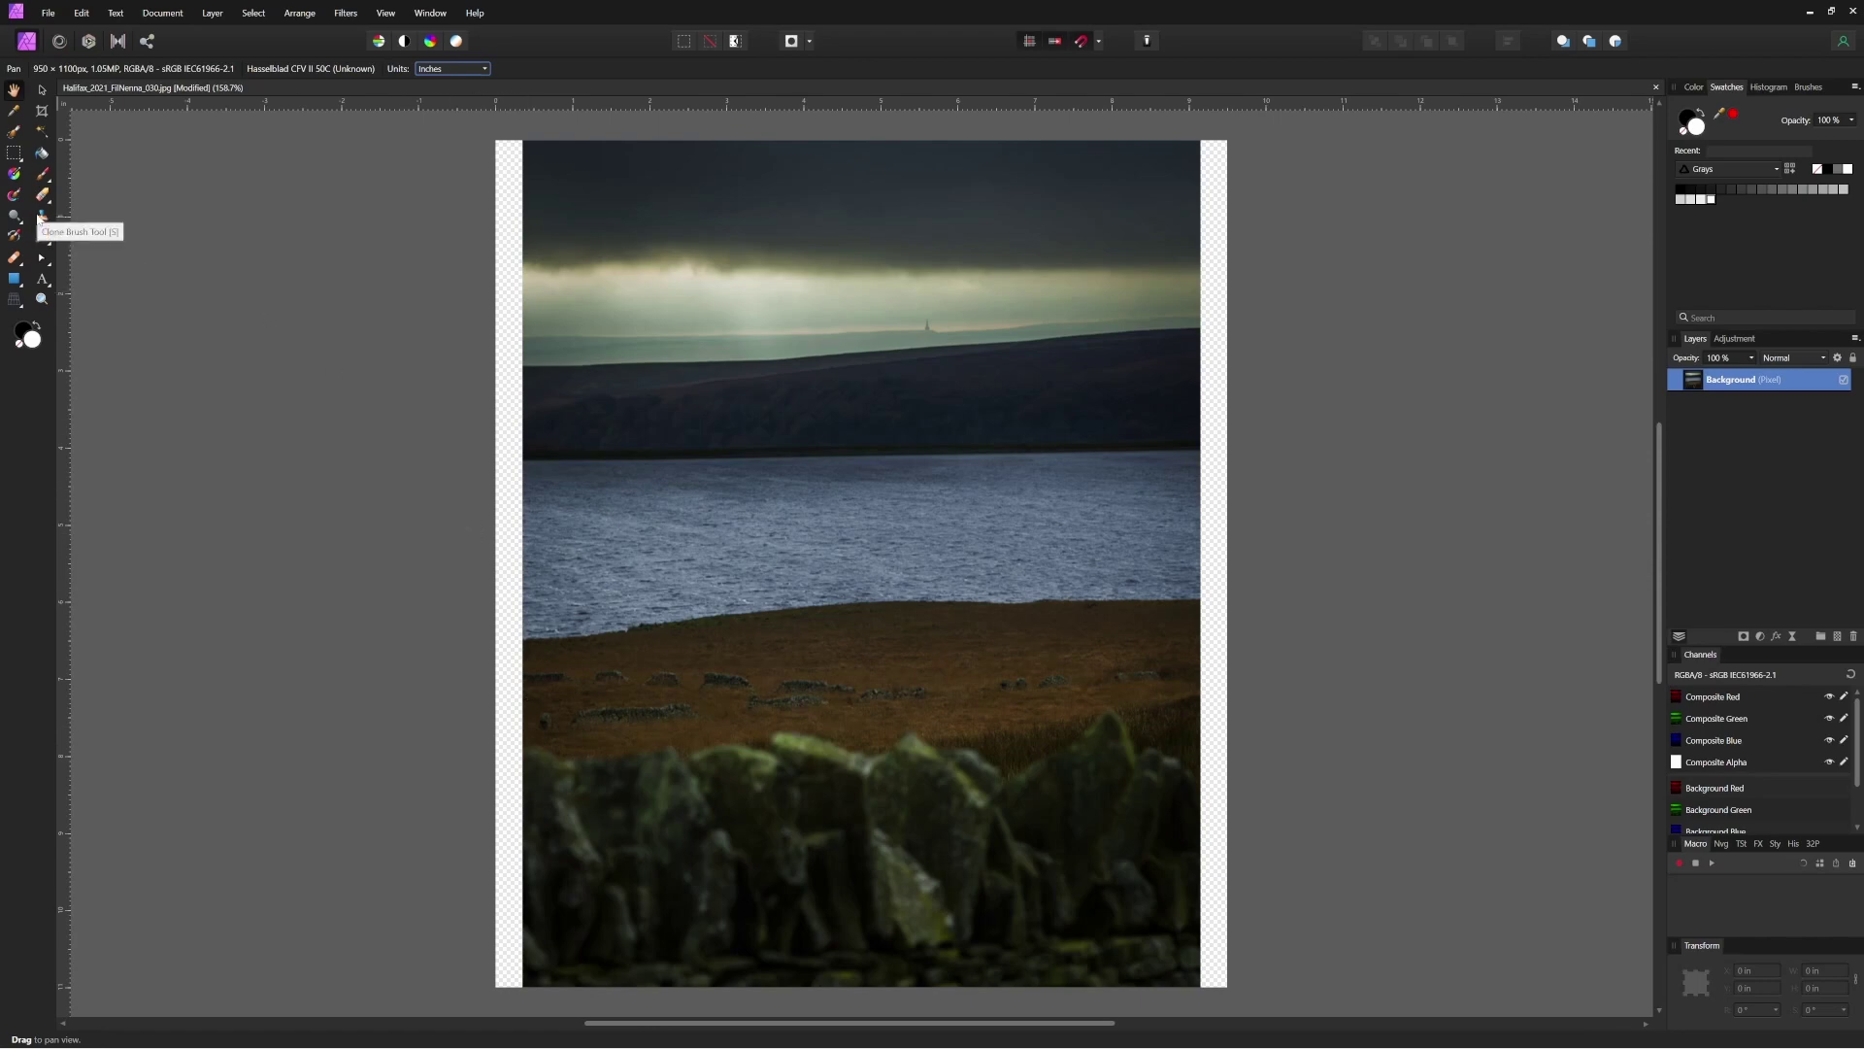
Step: With the Clone Brush Tool active, add a new pixel layer named CLONE
click(40, 218)
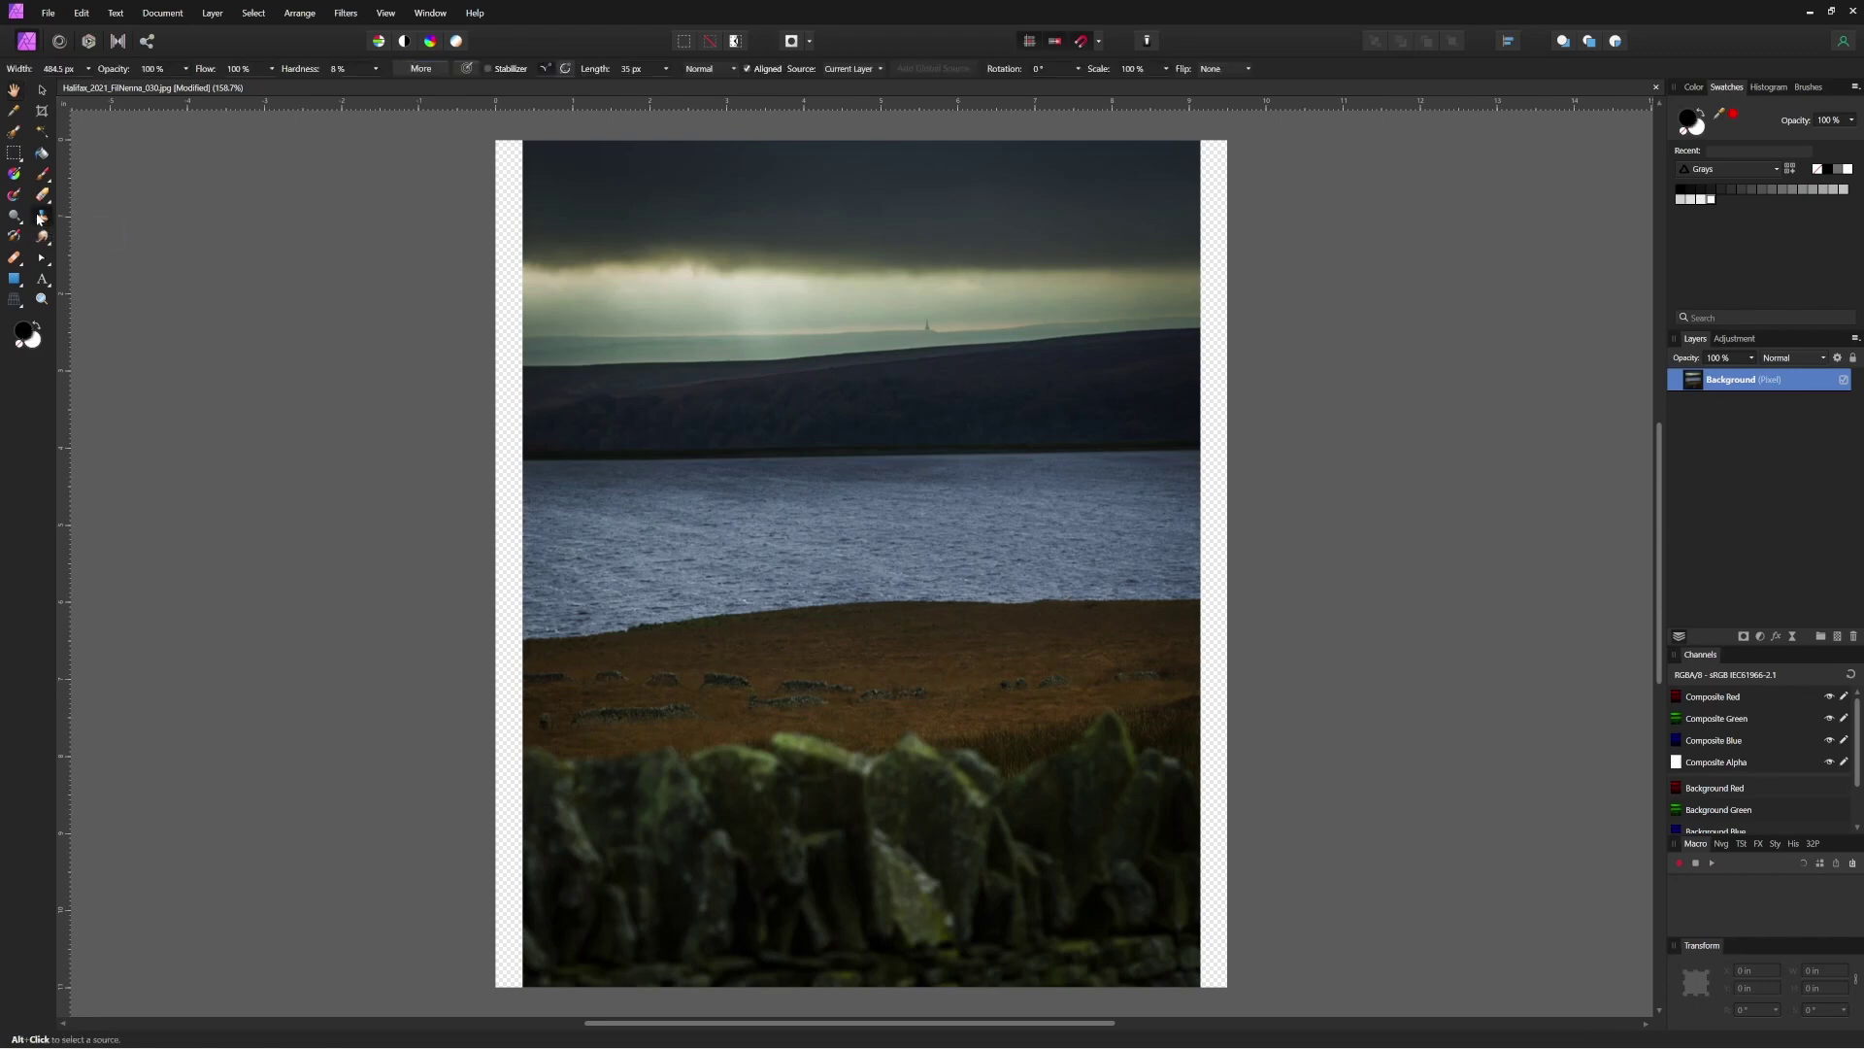
click(1837, 636)
double_click(1722, 380)
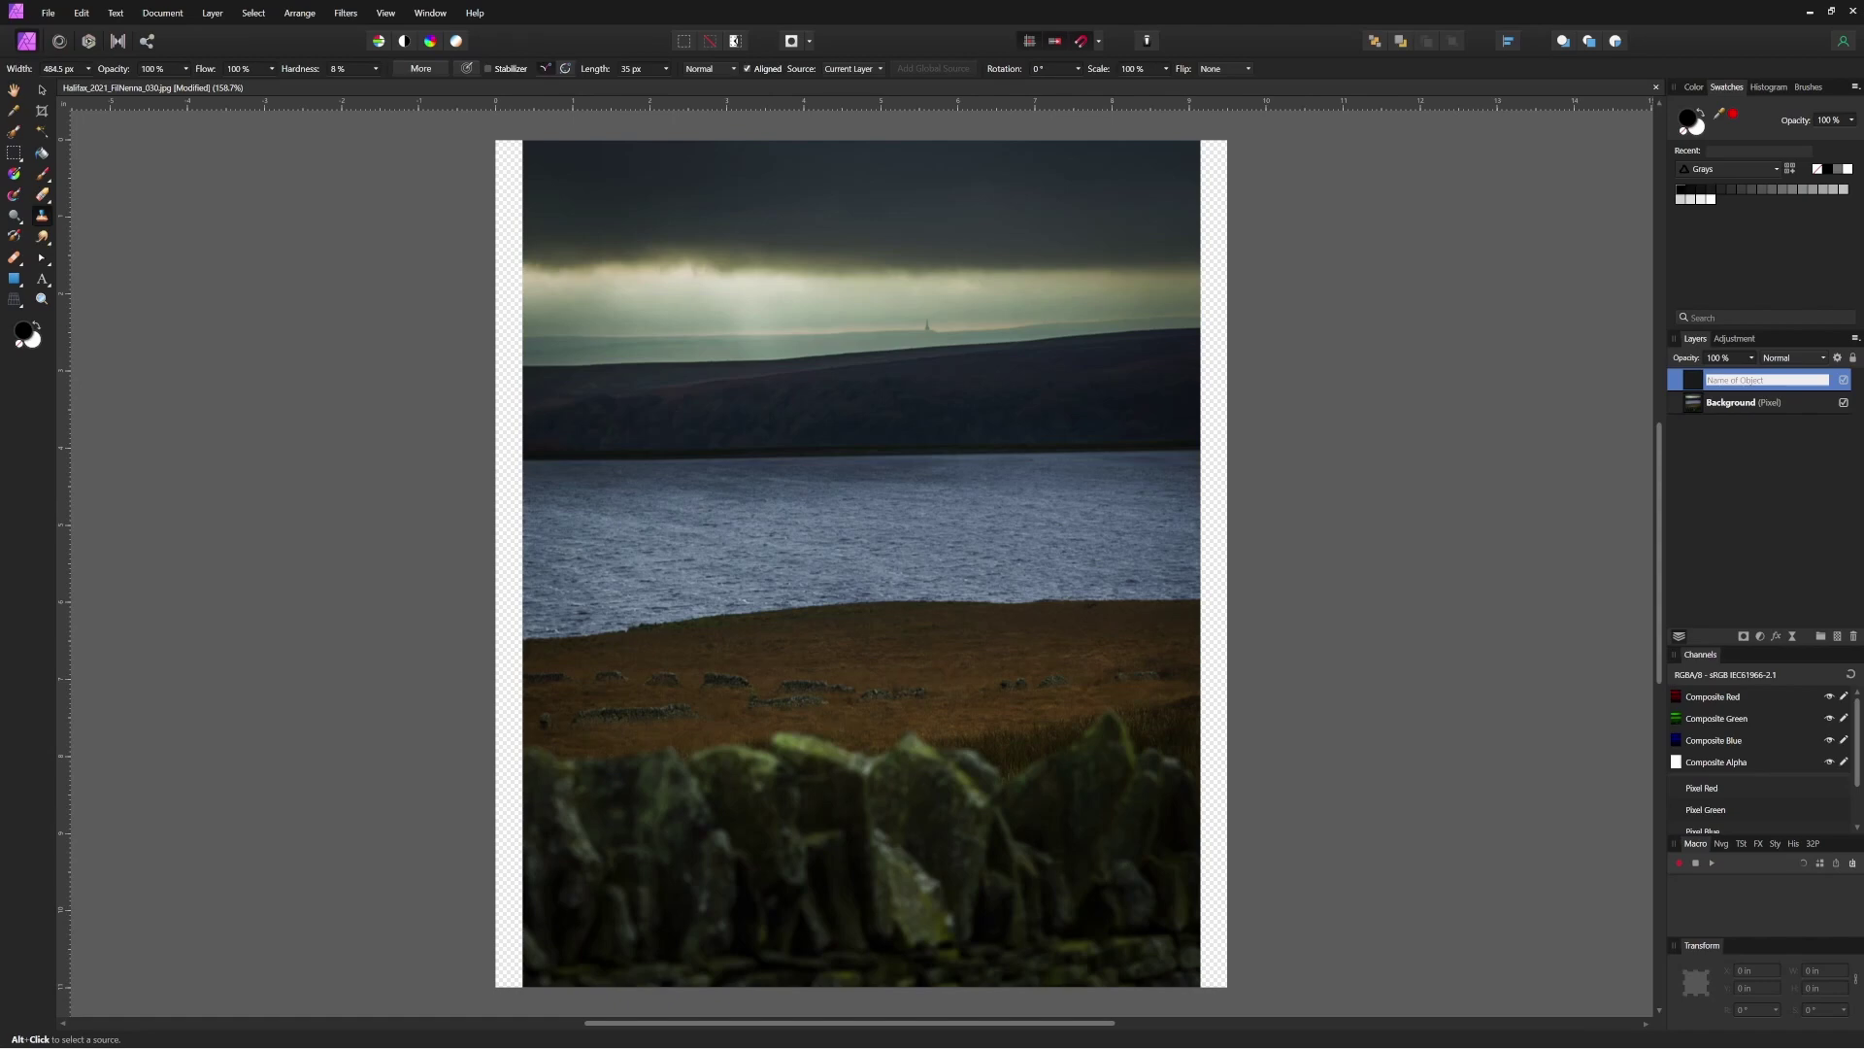
text(CLONE)
key(Return)
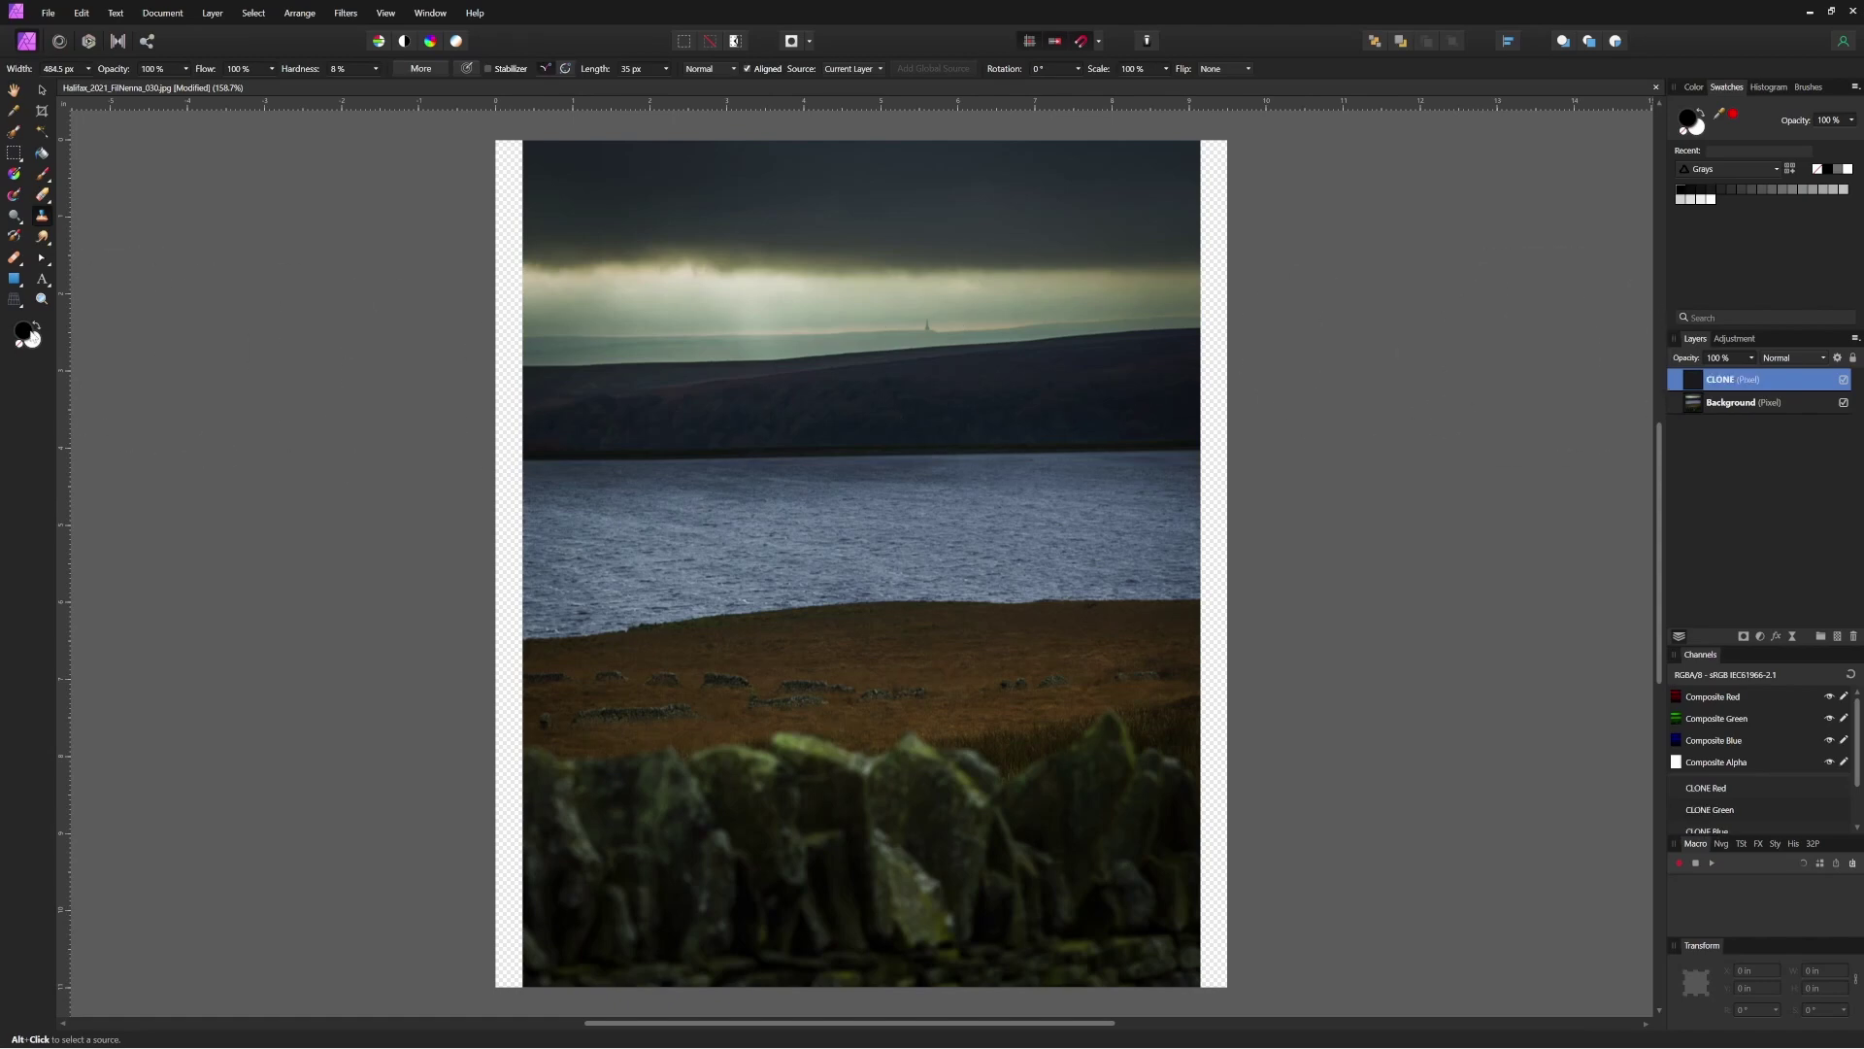
Step: Sample a clone source near the left hill and make the brush smaller
alt+click(572, 366)
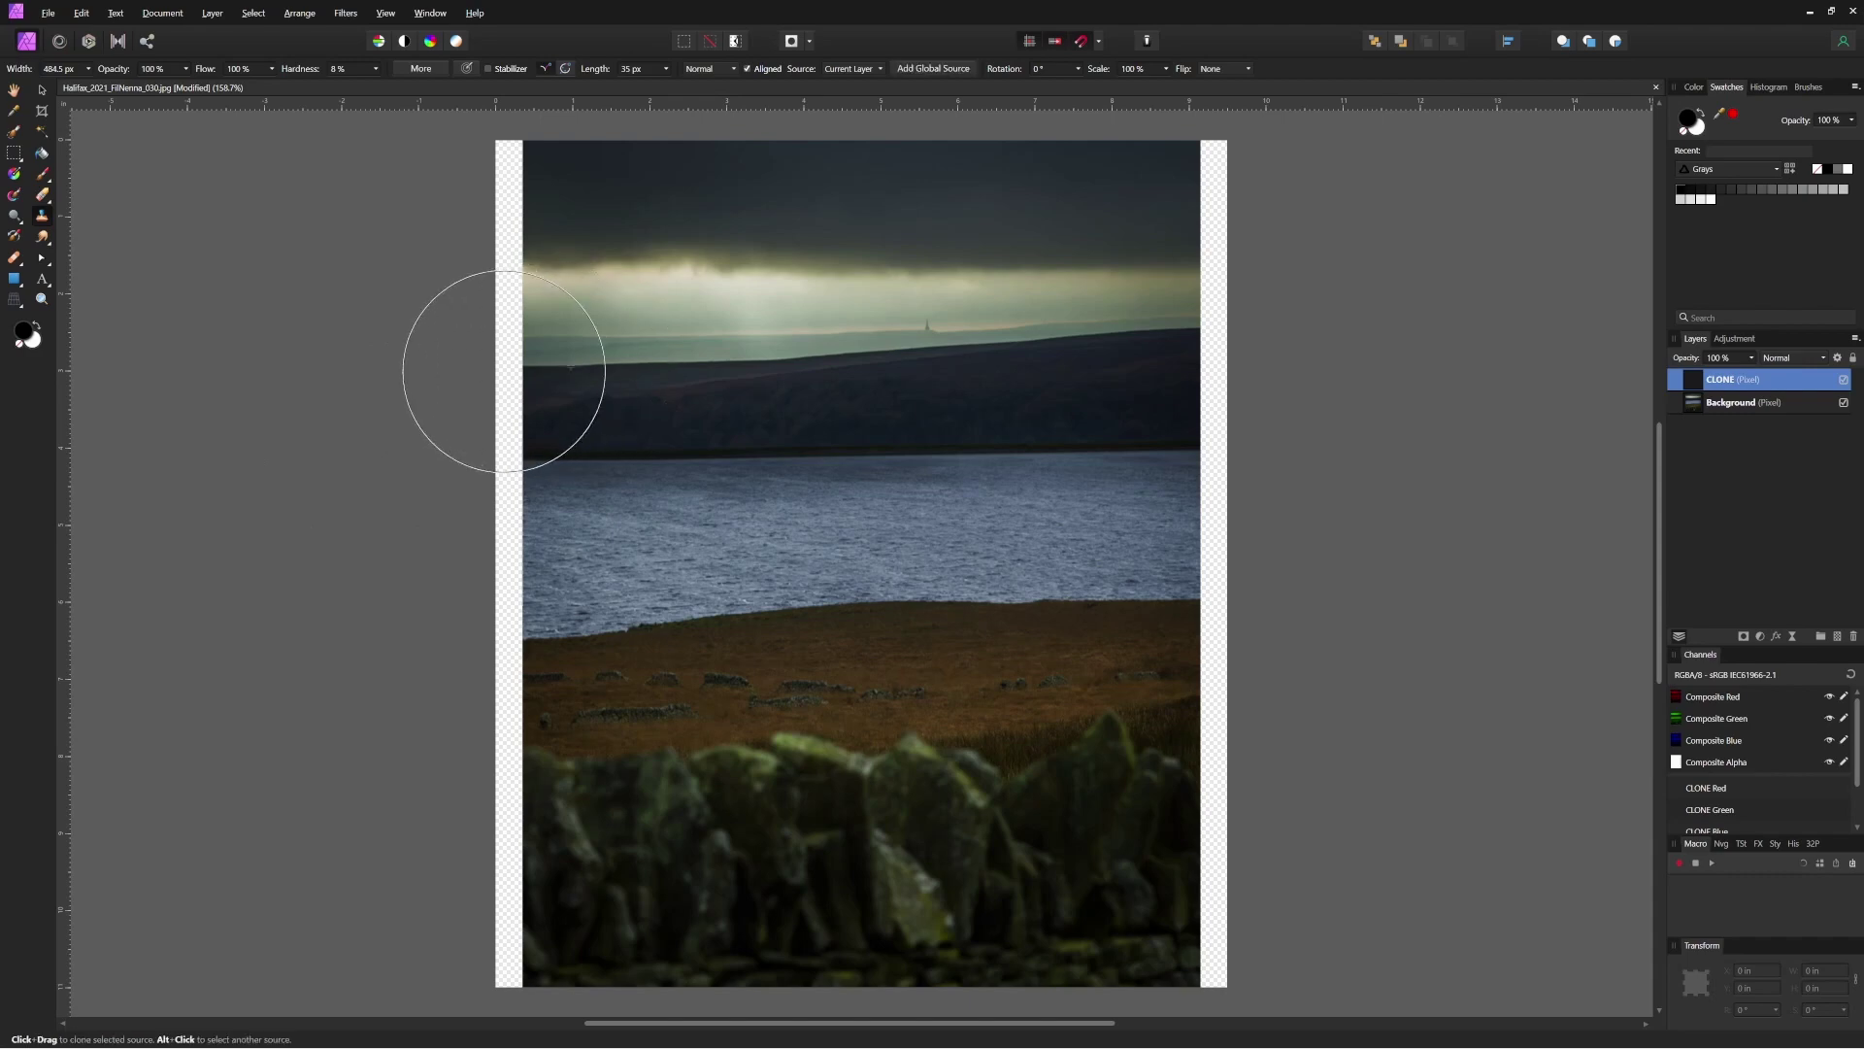
key(bracketleft)
key(bracketleft)
key(bracketleft)
key(bracketleft)
key(bracketleft)
key(bracketleft)
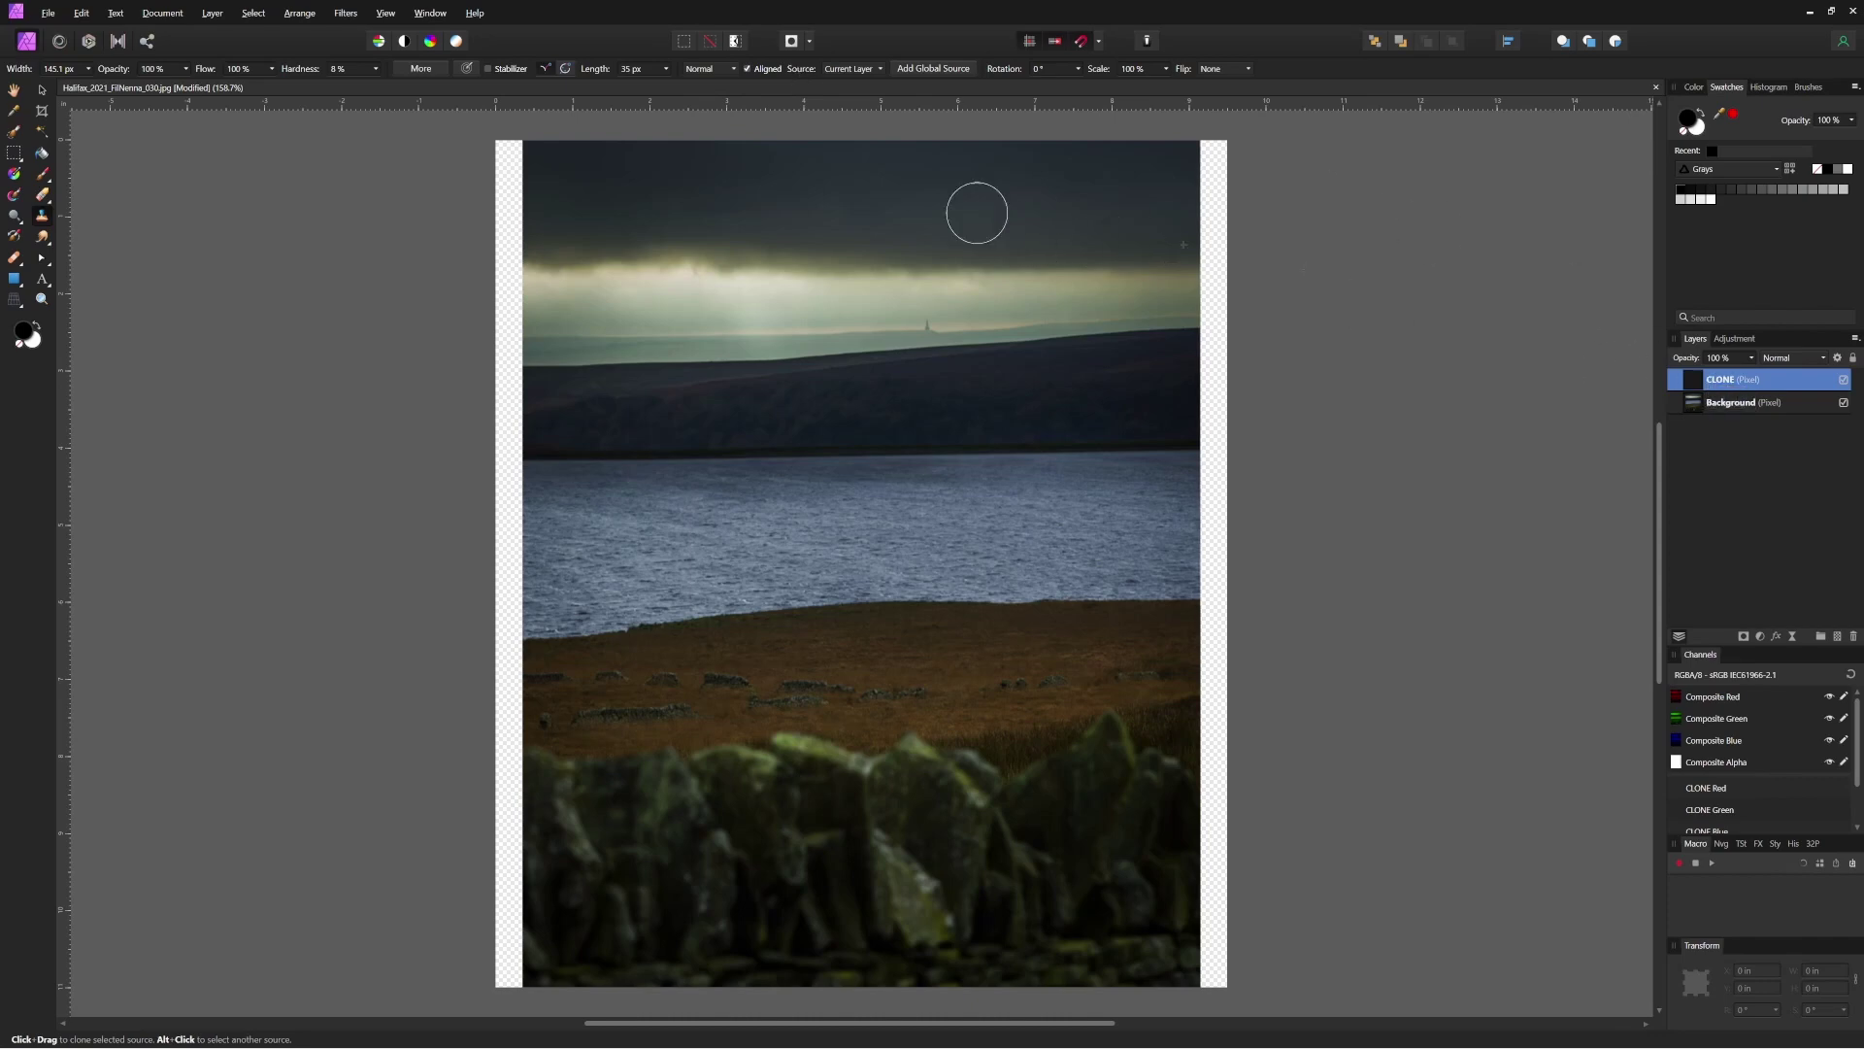
click(841, 70)
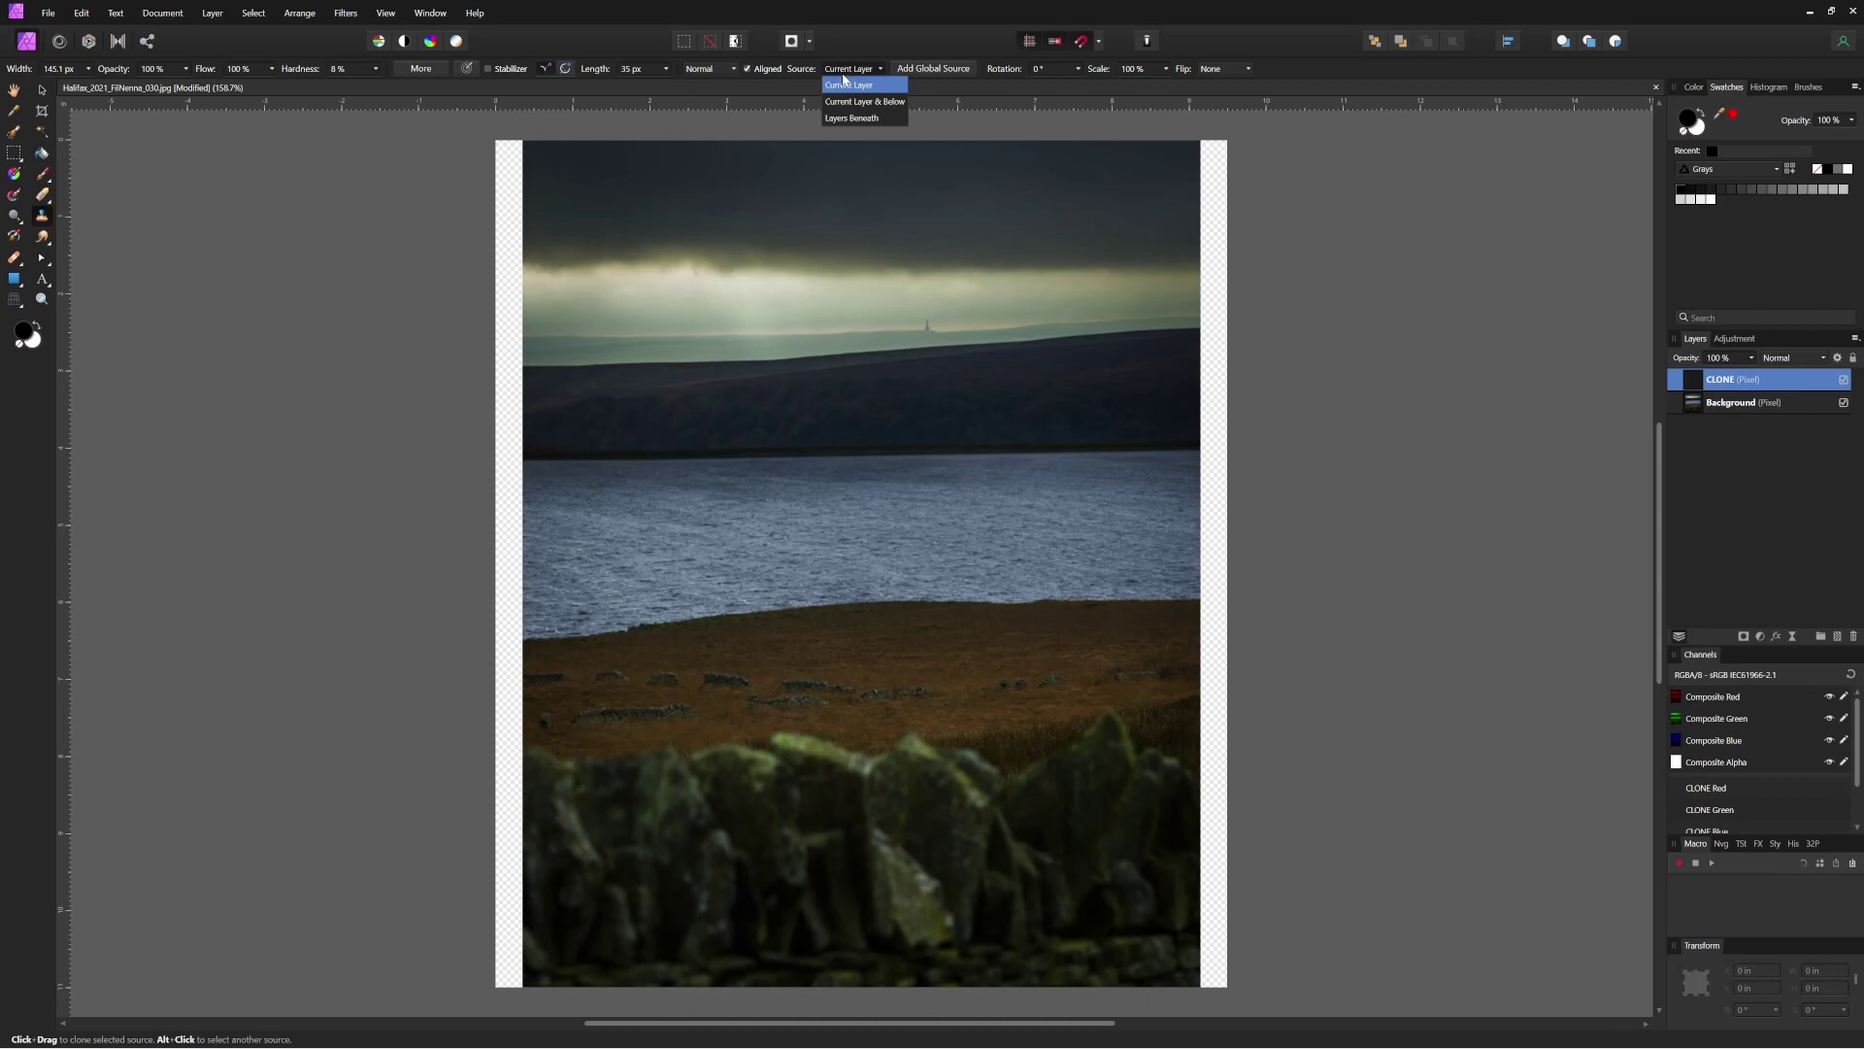
Step: Sample from Current Layer & Below and clone landscape down the left strip, undoing the oversized smear
click(841, 99)
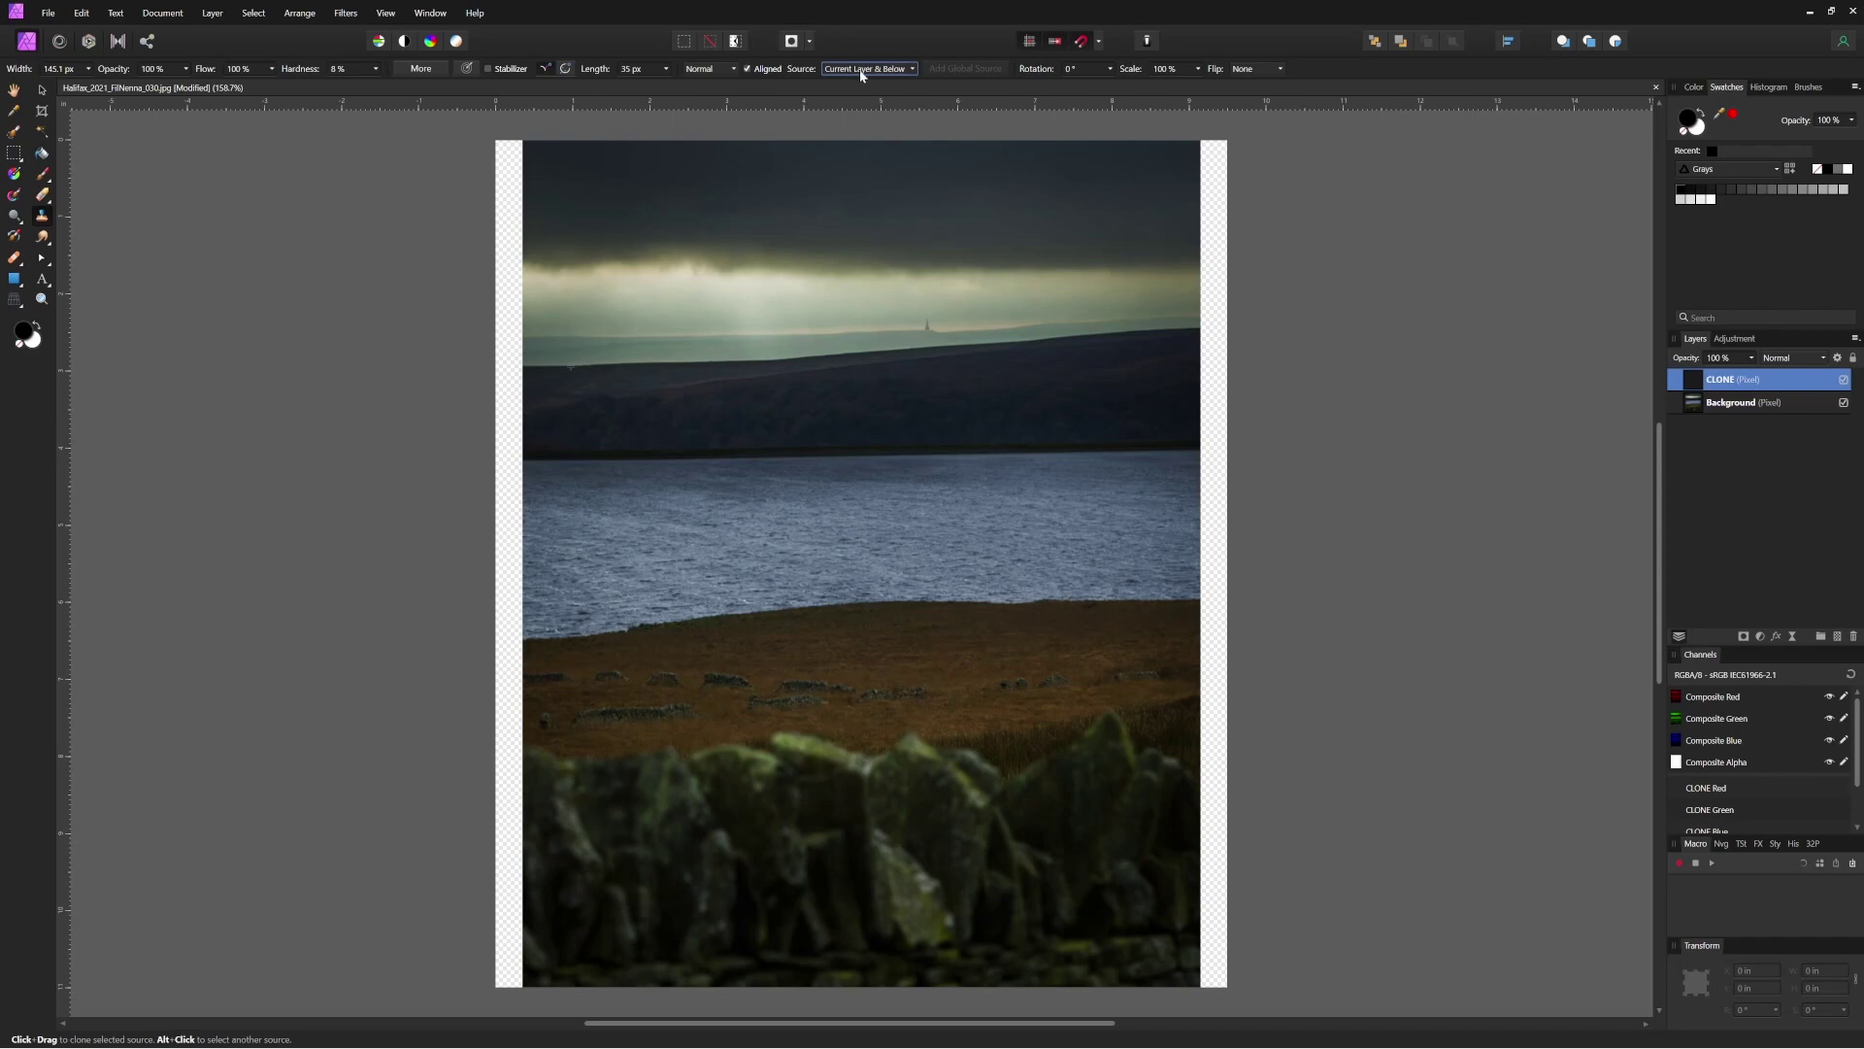
mouse_move(544, 361)
mouse_down()
mouse_move(500, 408)
mouse_move(521, 366)
mouse_move(515, 158)
mouse_move(511, 433)
mouse_move(515, 412)
mouse_move(577, 460)
mouse_move(513, 458)
mouse_move(509, 491)
mouse_move(522, 580)
mouse_move(564, 653)
mouse_move(563, 635)
mouse_move(516, 648)
mouse_move(563, 637)
mouse_move(514, 644)
mouse_move(519, 976)
mouse_up()
key(ctrl+z)
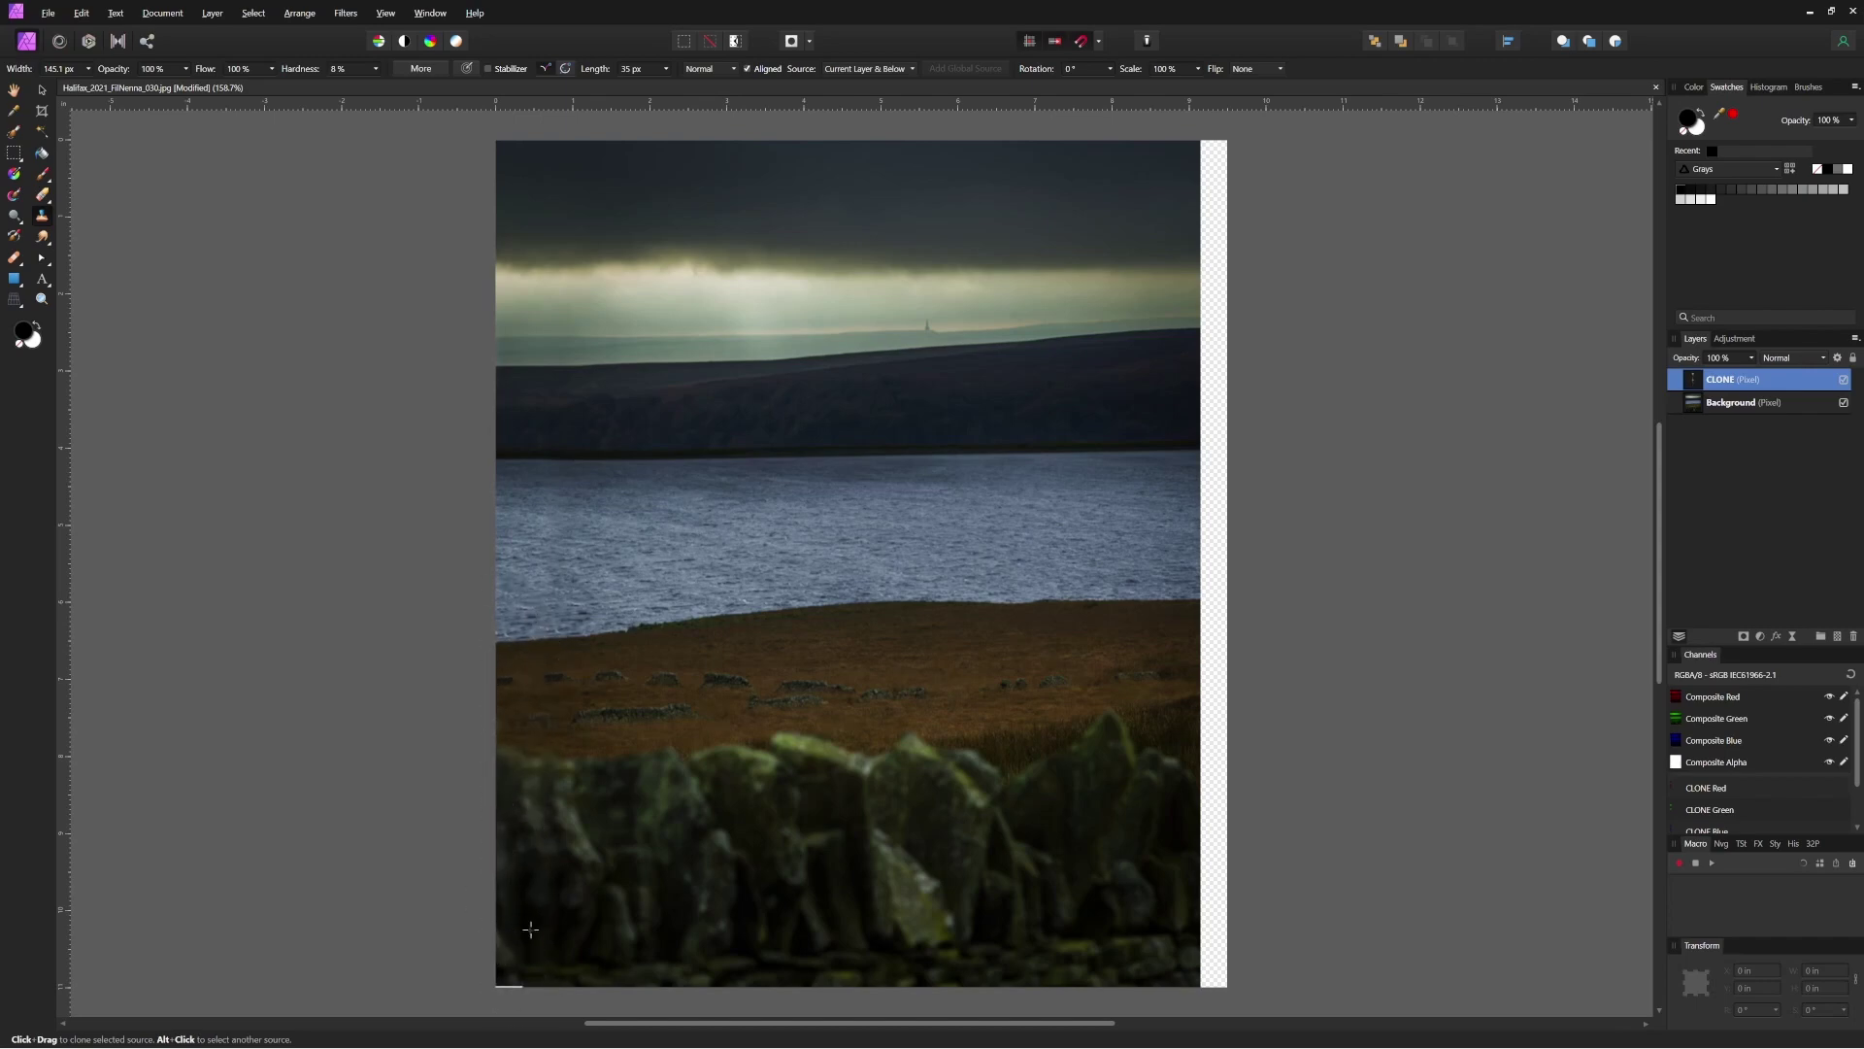
click(14, 257)
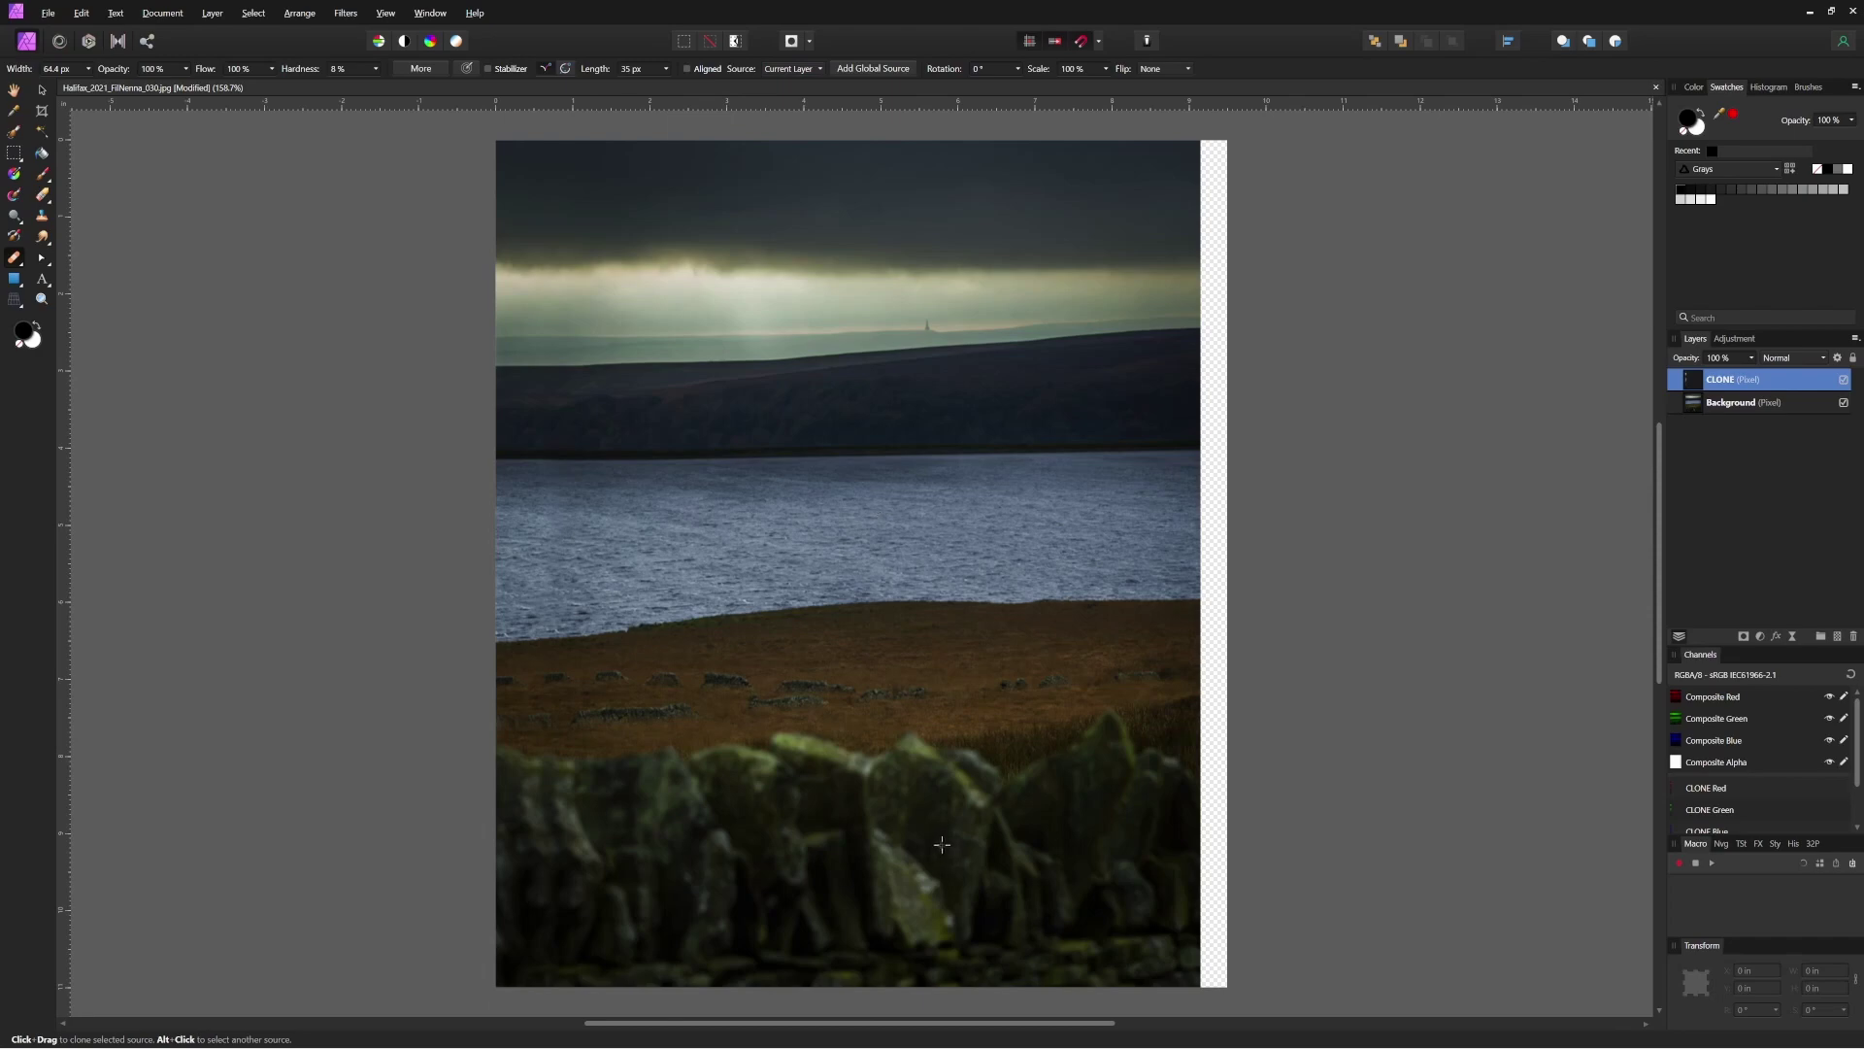
Step: Set a healing source on the stone wall, sampling Current Layer & Below
alt+click(942, 844)
click(780, 71)
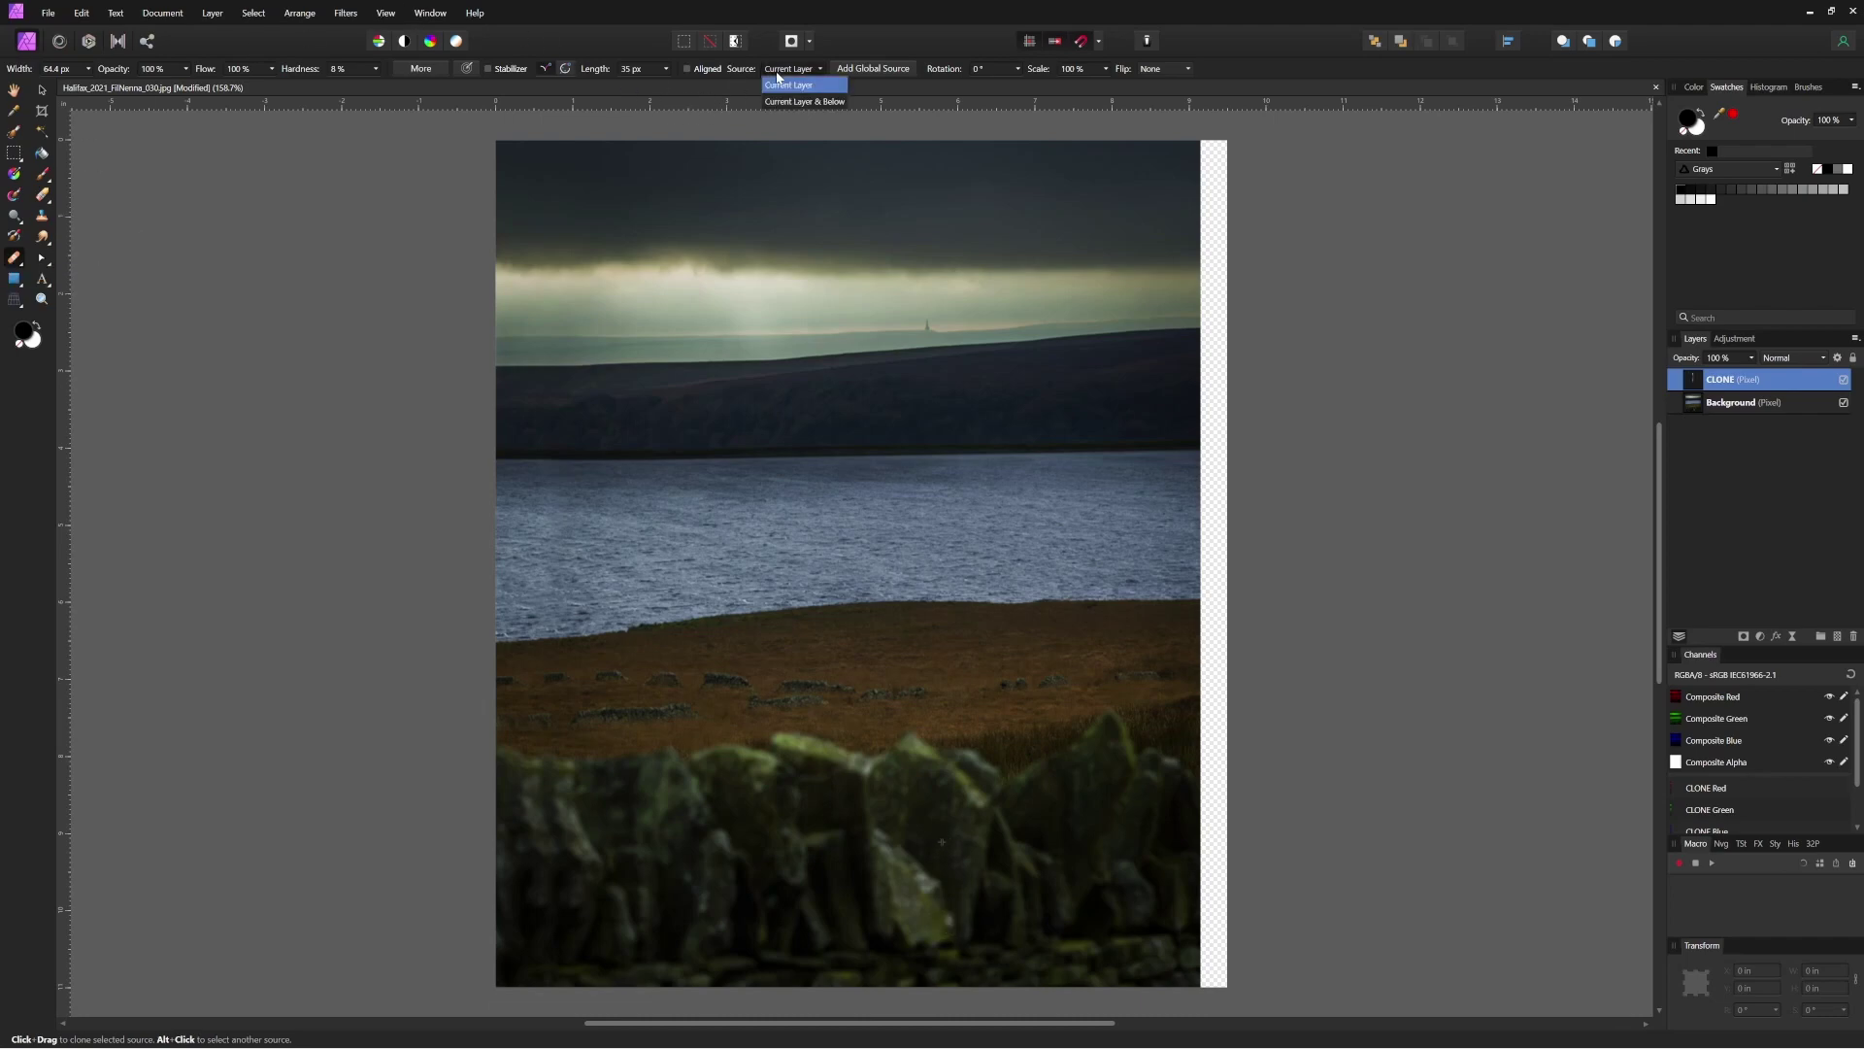
click(786, 102)
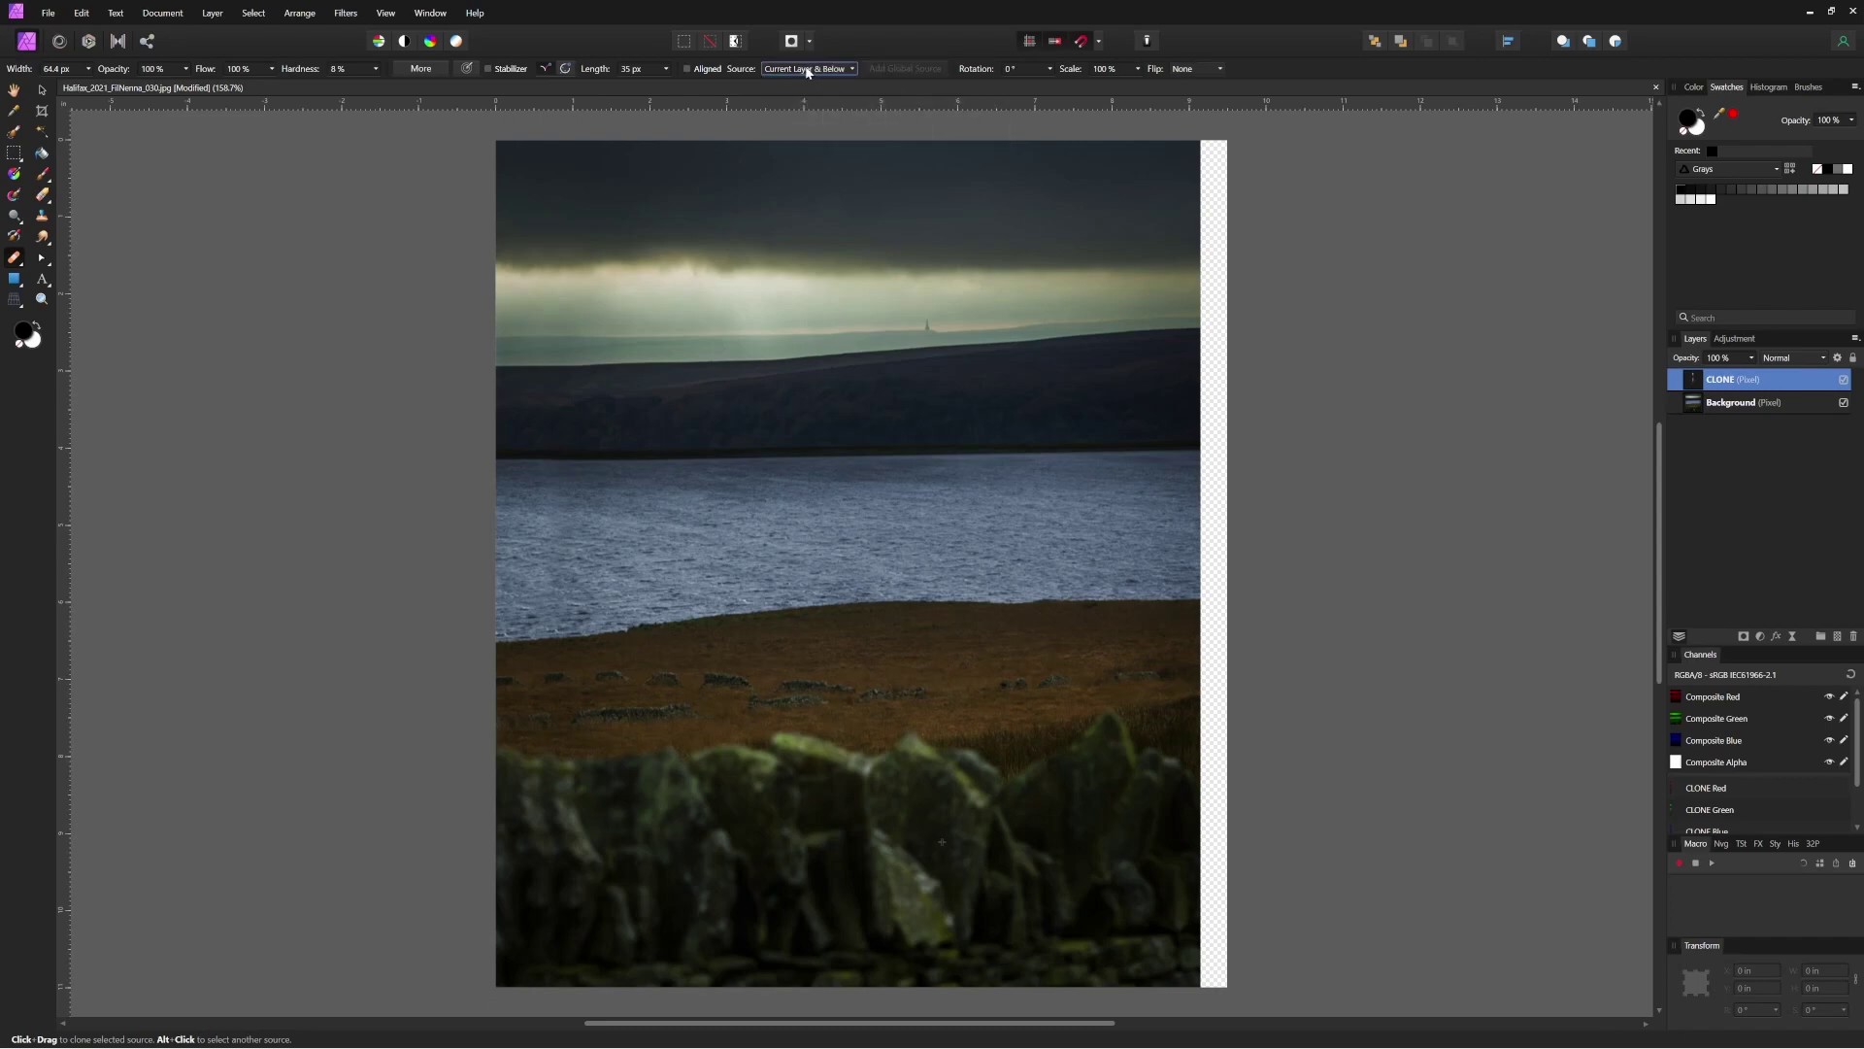
click(807, 70)
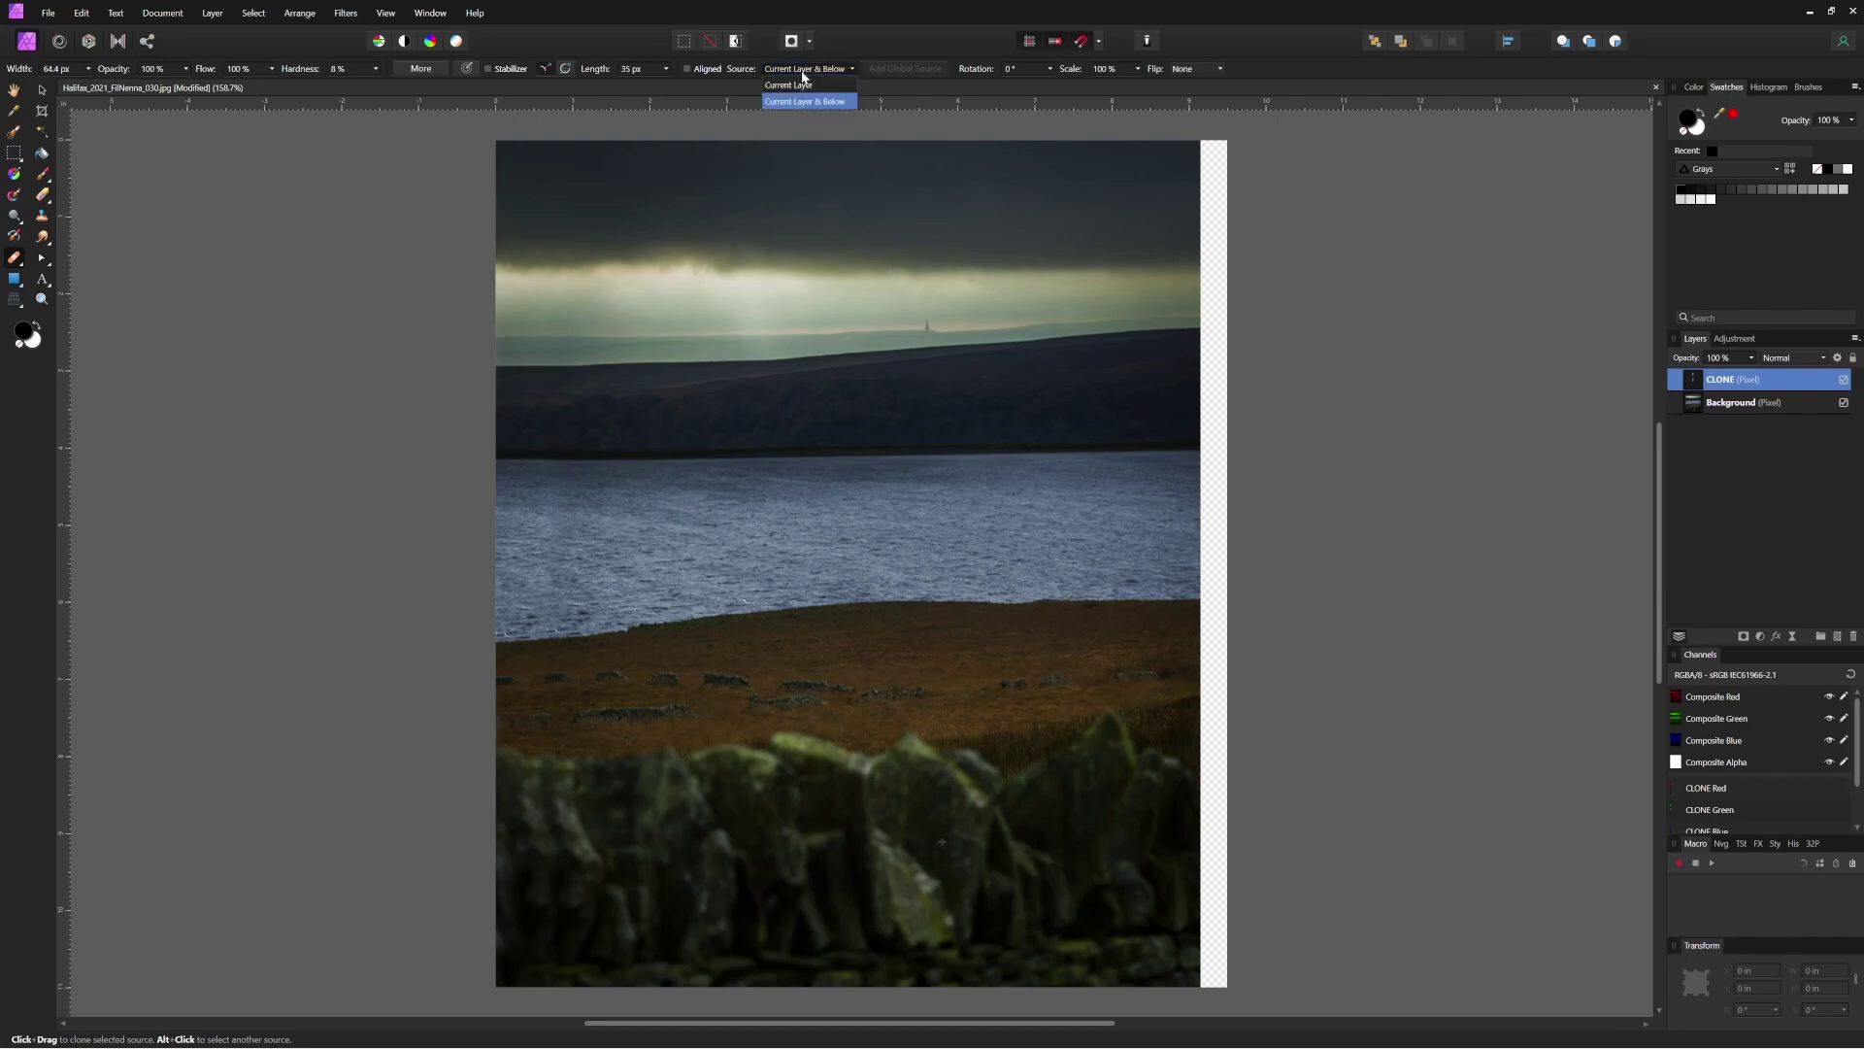
click(804, 101)
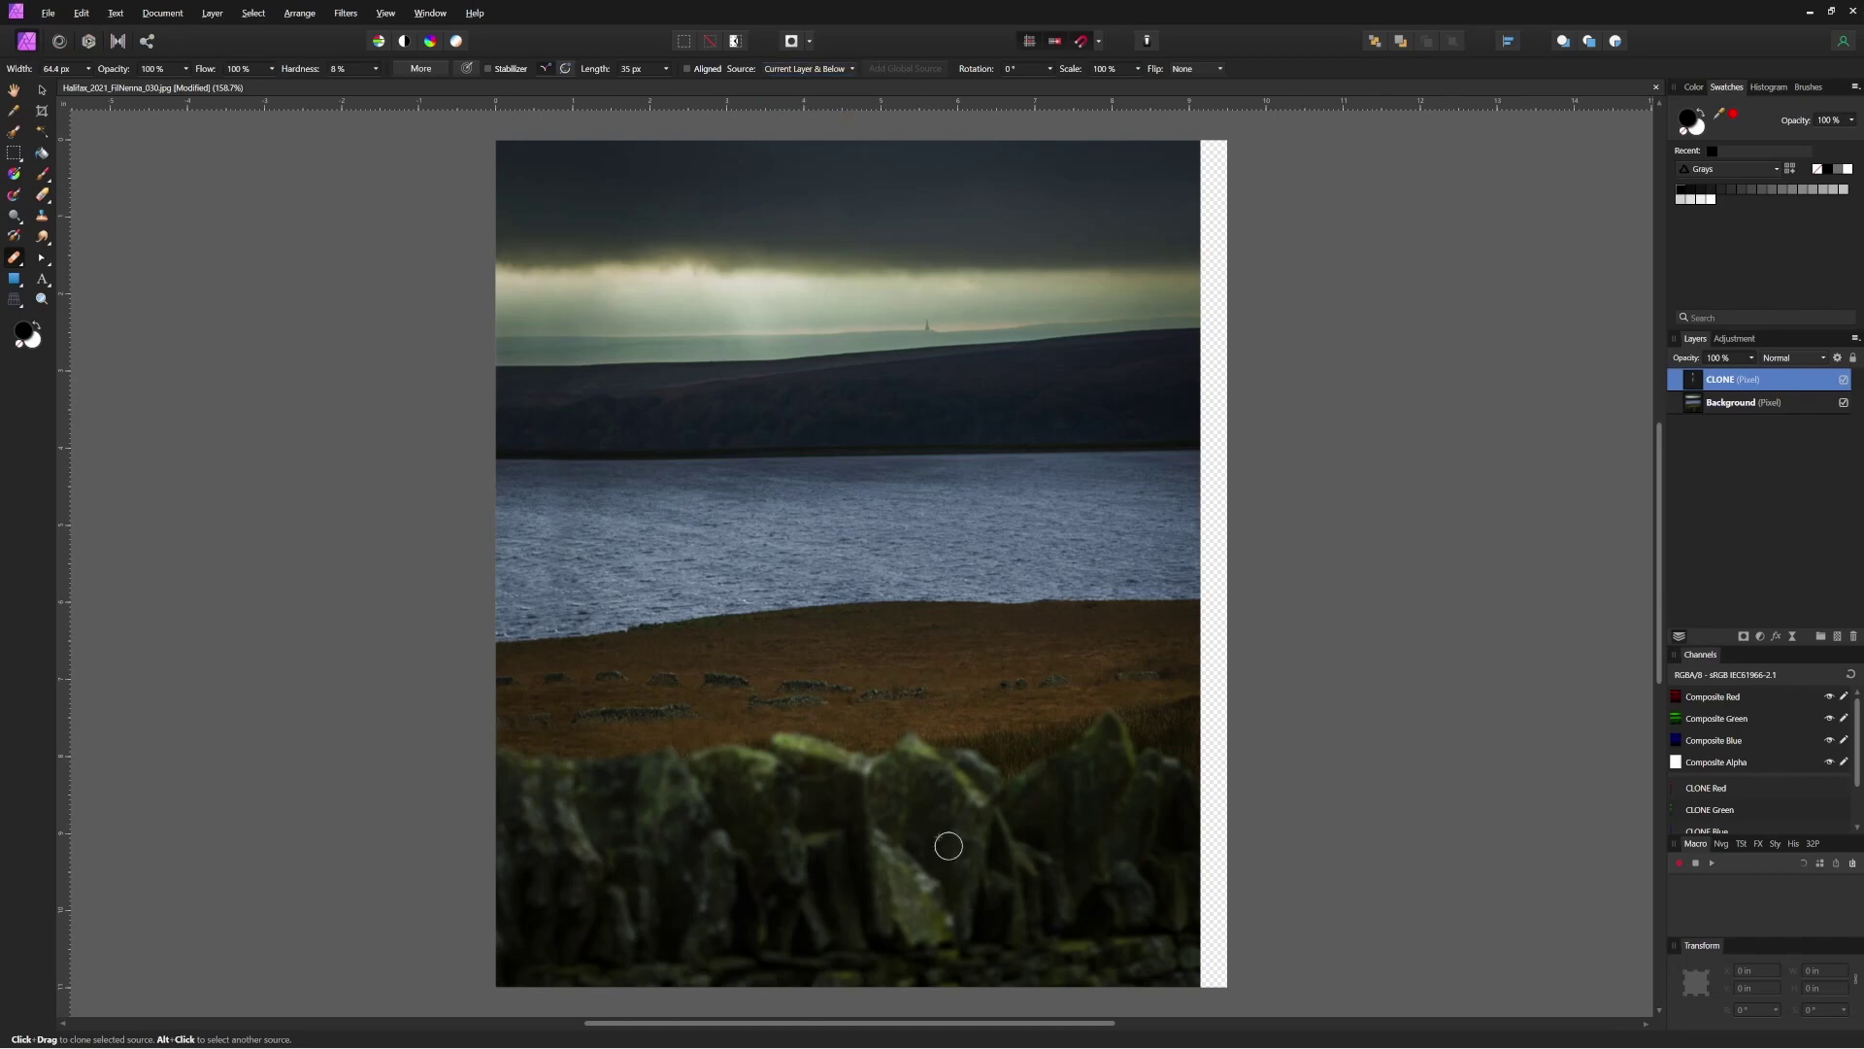
Step: Reset the source on the wall, heal the brown field, undo it, and select Background
alt+click(943, 894)
mouse_move(999, 680)
mouse_down()
mouse_move(1057, 675)
mouse_move(1022, 680)
mouse_up()
key(ctrl+z)
click(1683, 409)
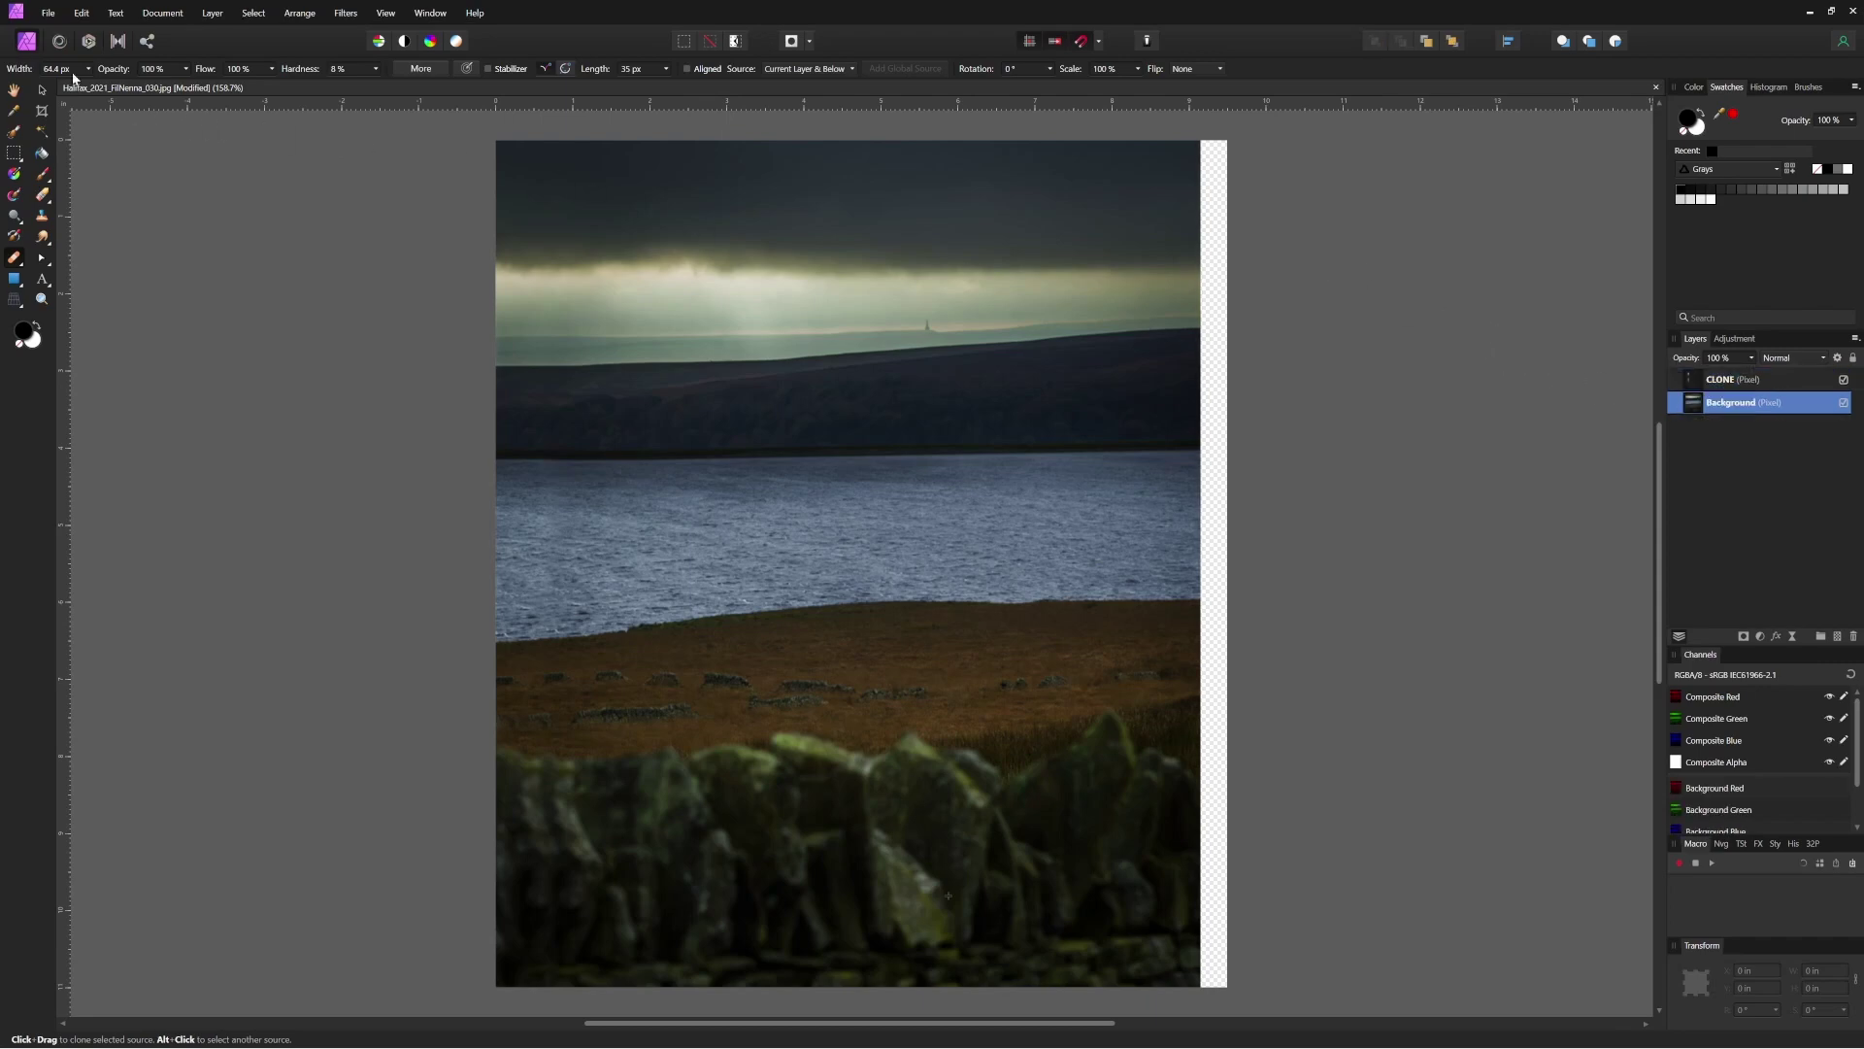
Step: In the Liquify persona, adjust the brush size and fade the mesh overlay
click(58, 43)
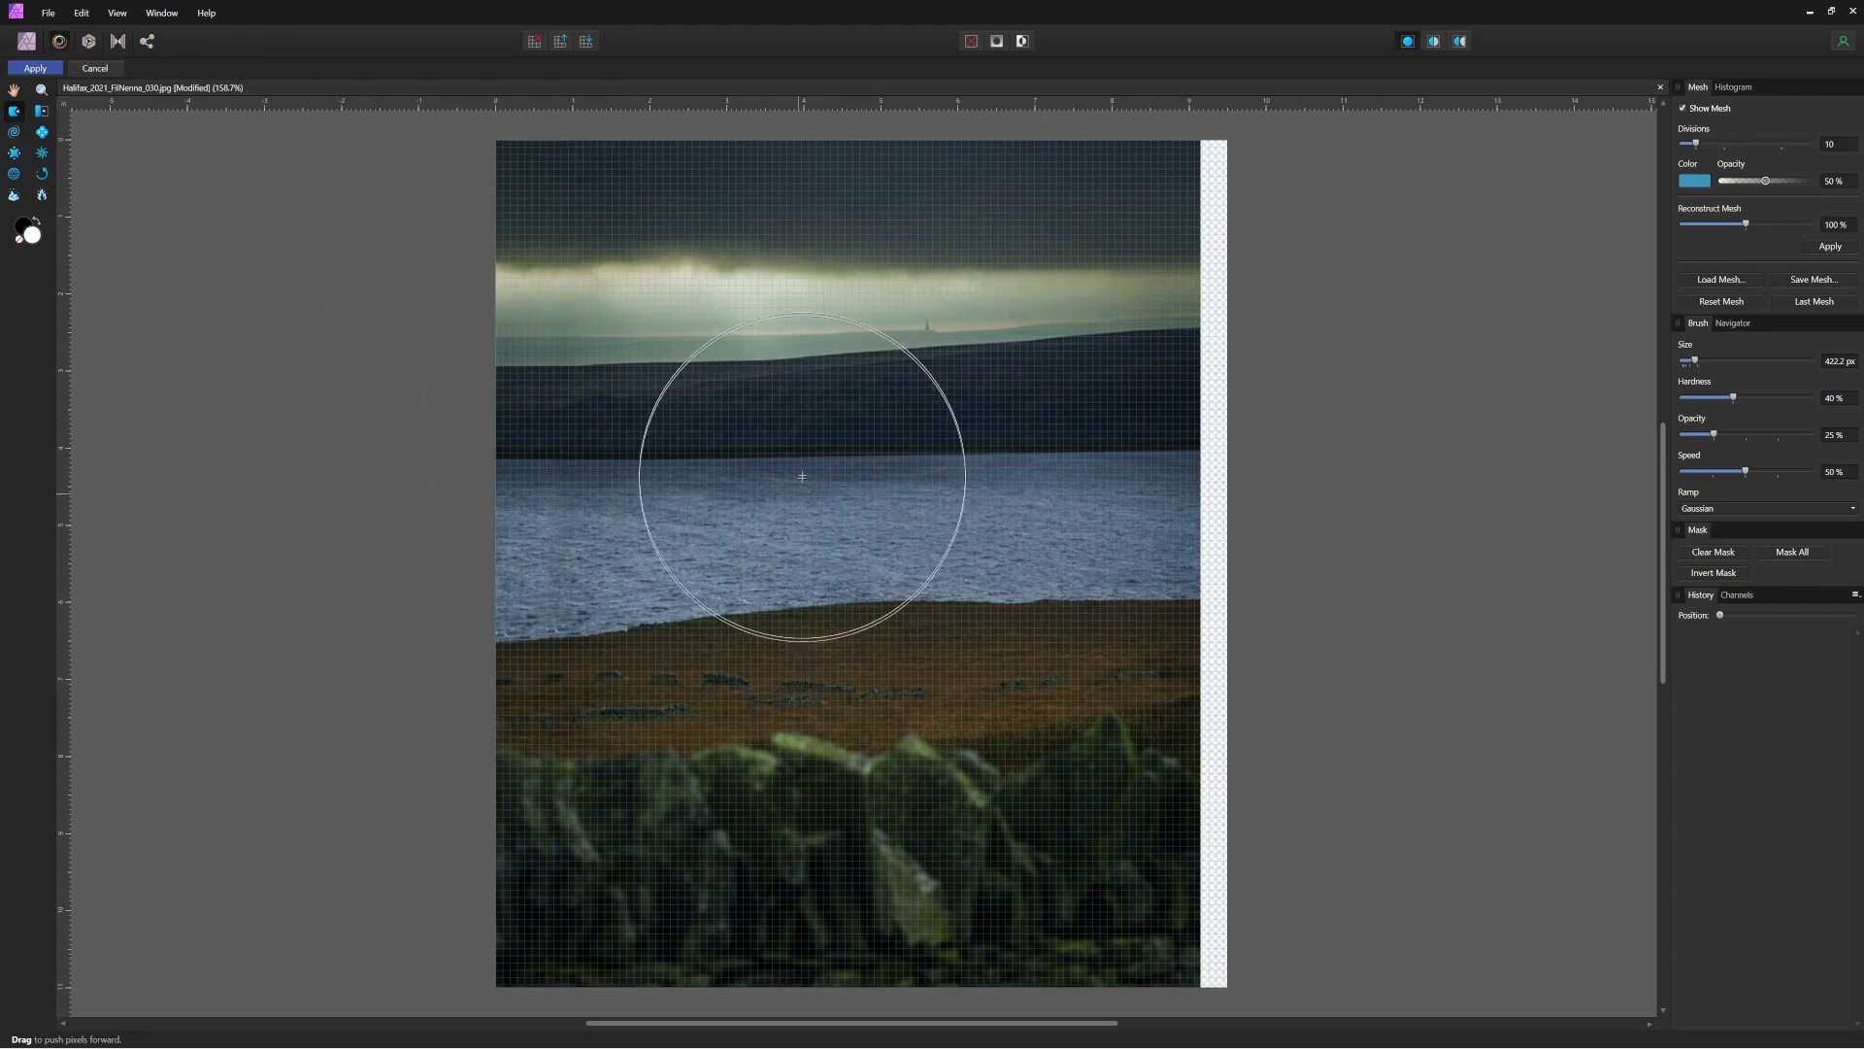
key(bracketleft)
key(bracketleft)
key(bracketleft)
key(bracketleft)
key(bracketleft)
key(bracketleft)
key(bracketleft)
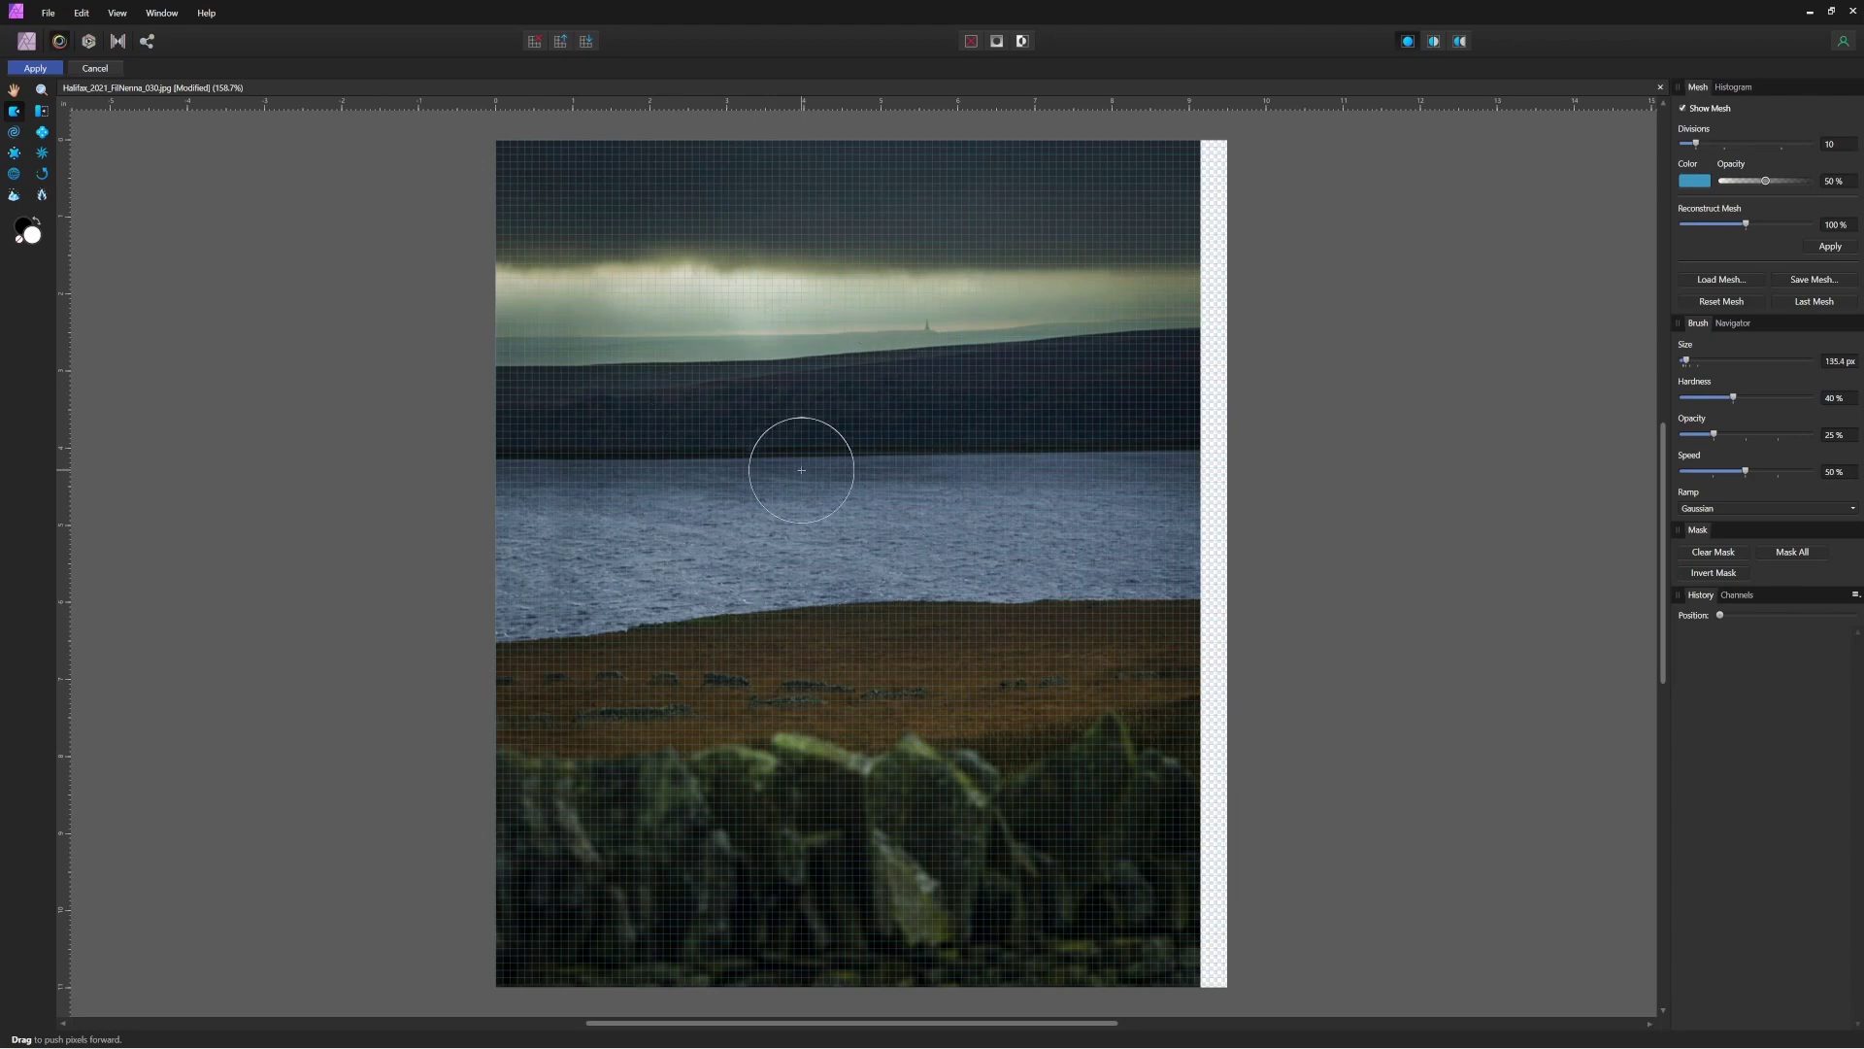
key(bracketleft)
drag(1745, 183, 1736, 185)
key(bracketright)
key(bracketright)
key(bracketright)
Step: Push the sky, hills, lake, grass and wall rightward into the empty strip, then apply
drag(1153, 207, 1340, 188)
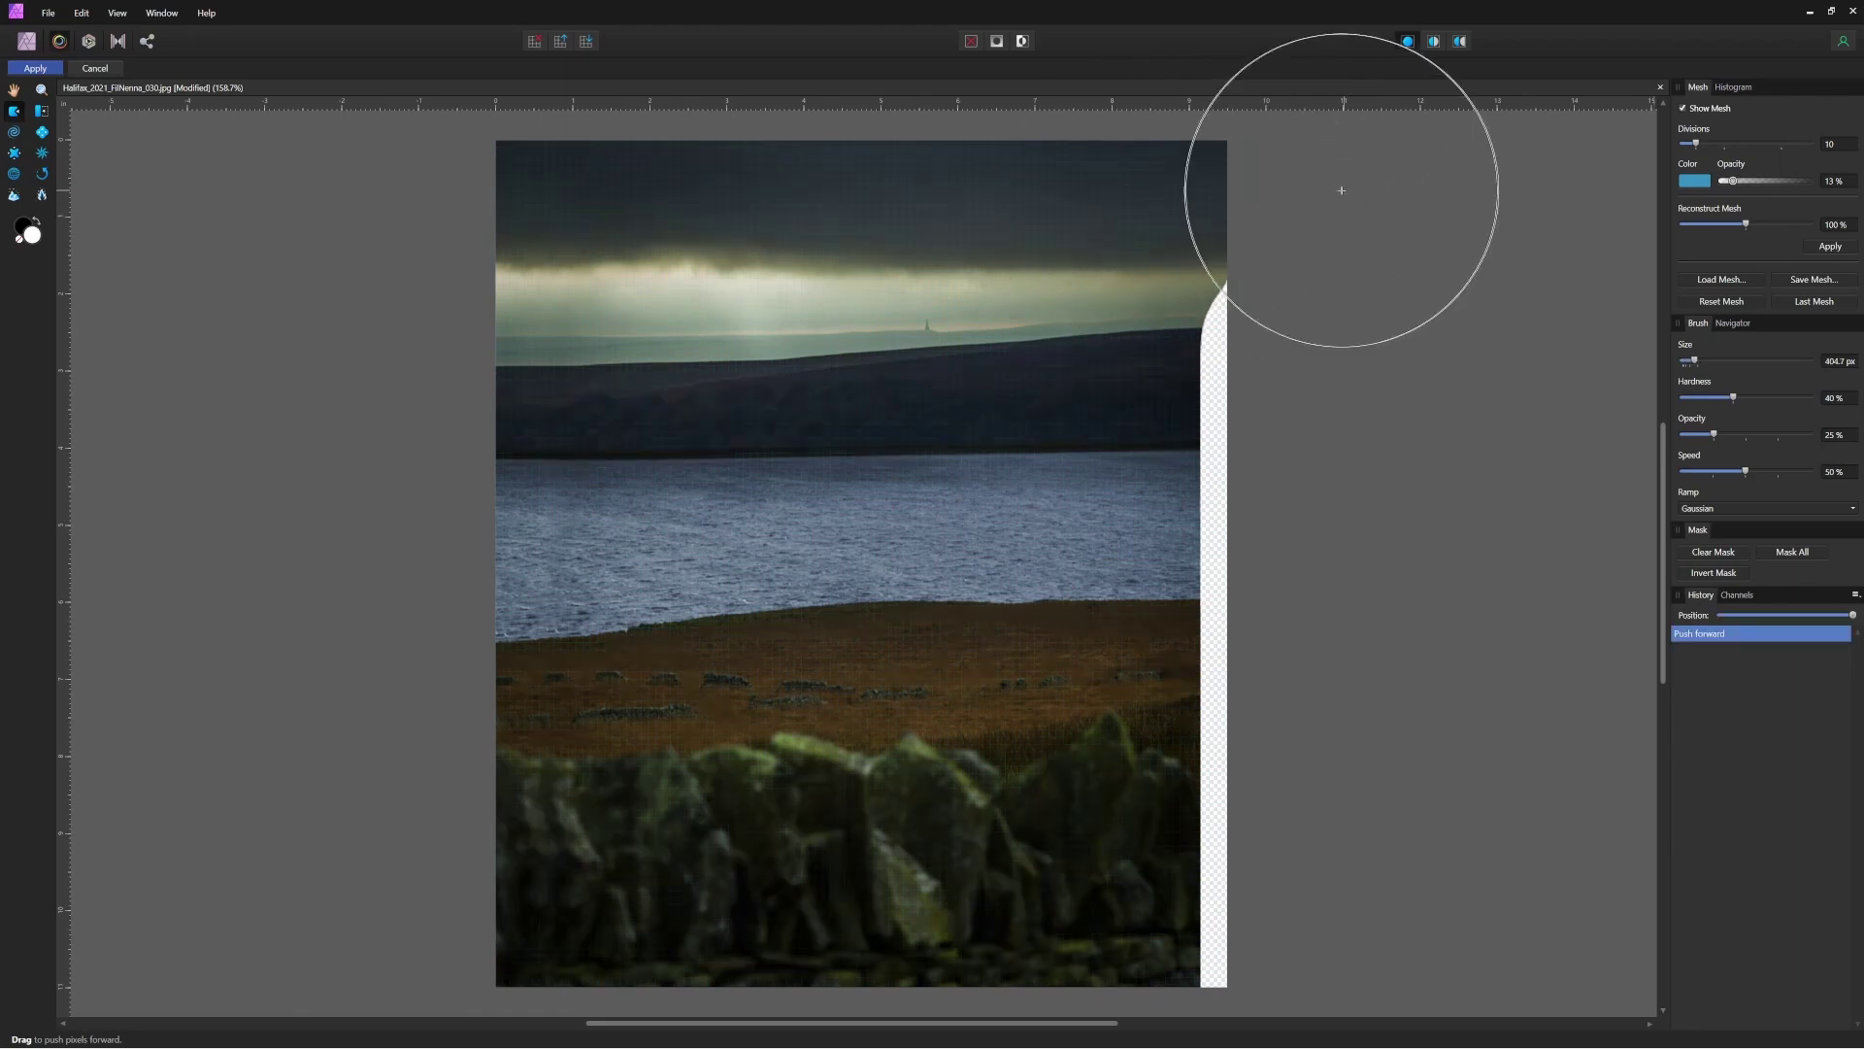
drag(1129, 347, 1249, 366)
mouse_move(1068, 403)
mouse_down()
mouse_move(1116, 416)
mouse_move(1219, 509)
mouse_up()
drag(1098, 573, 1273, 612)
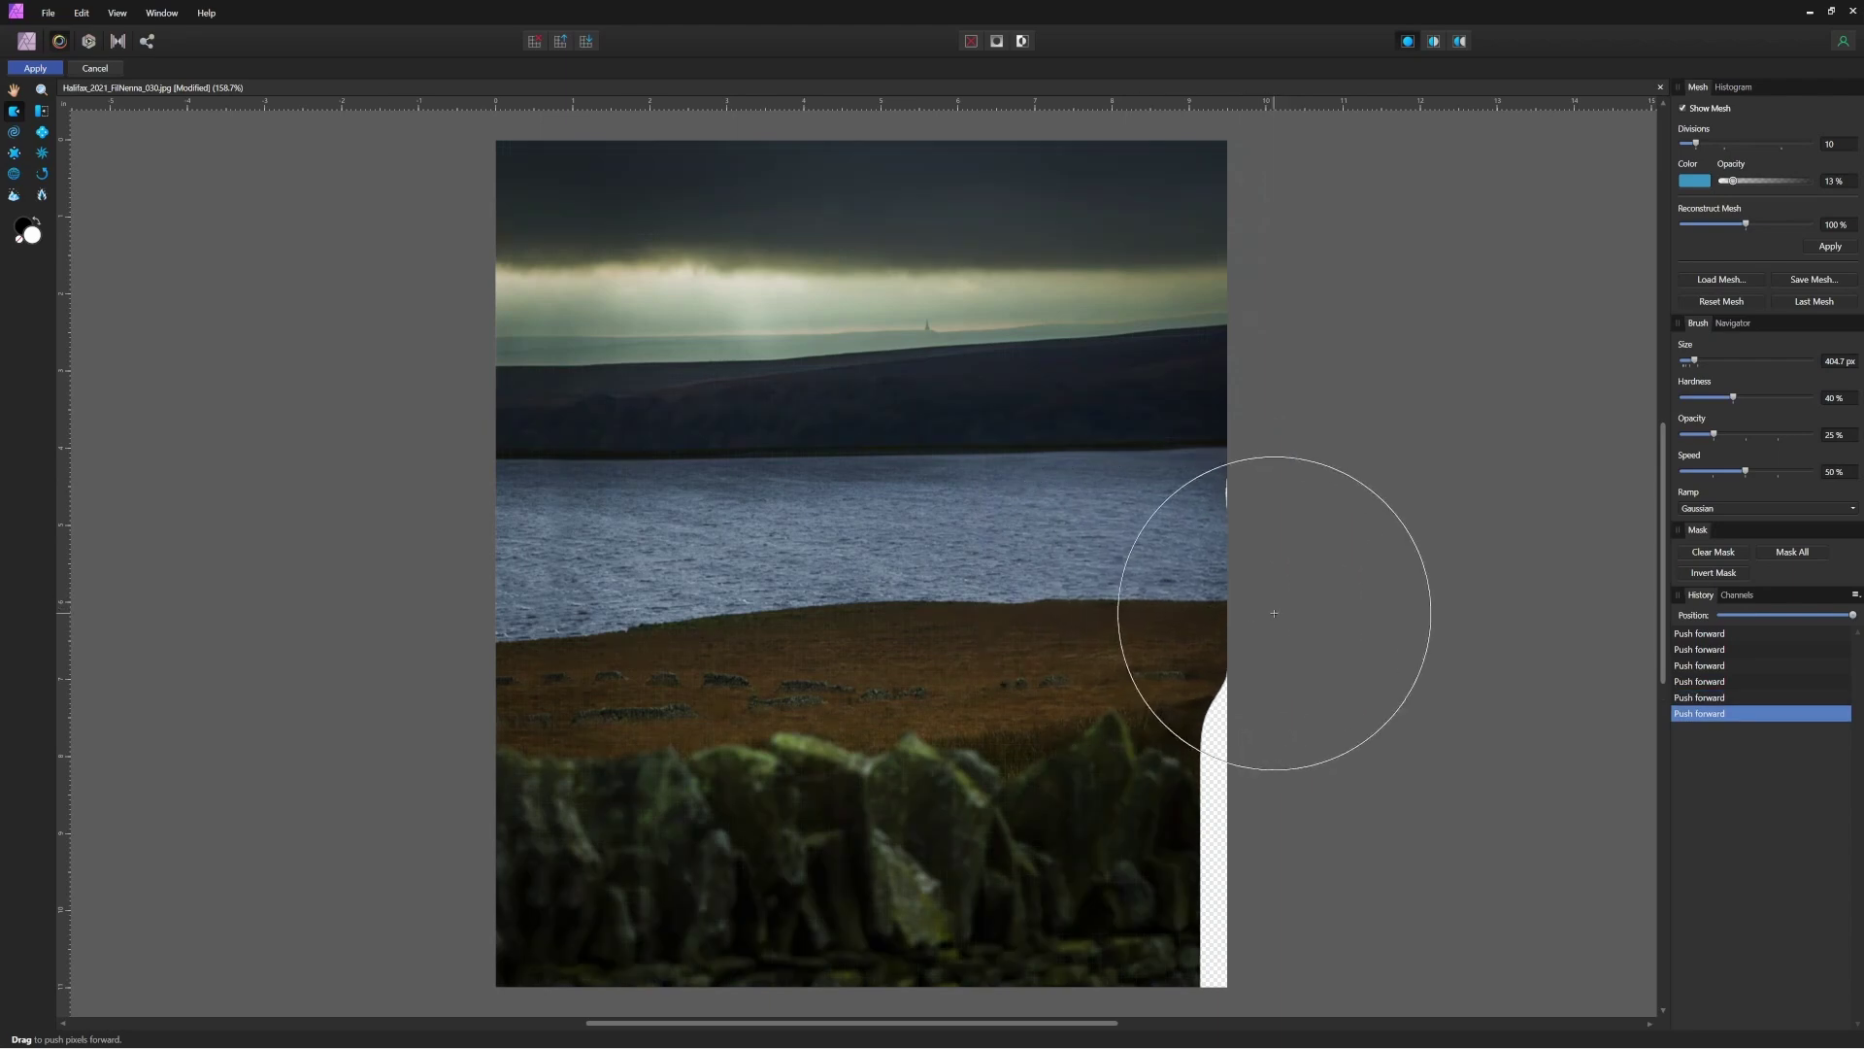
drag(1127, 544, 1229, 538)
drag(1156, 679, 1269, 757)
mouse_move(1127, 835)
mouse_down()
mouse_move(1207, 924)
mouse_move(1207, 978)
mouse_up()
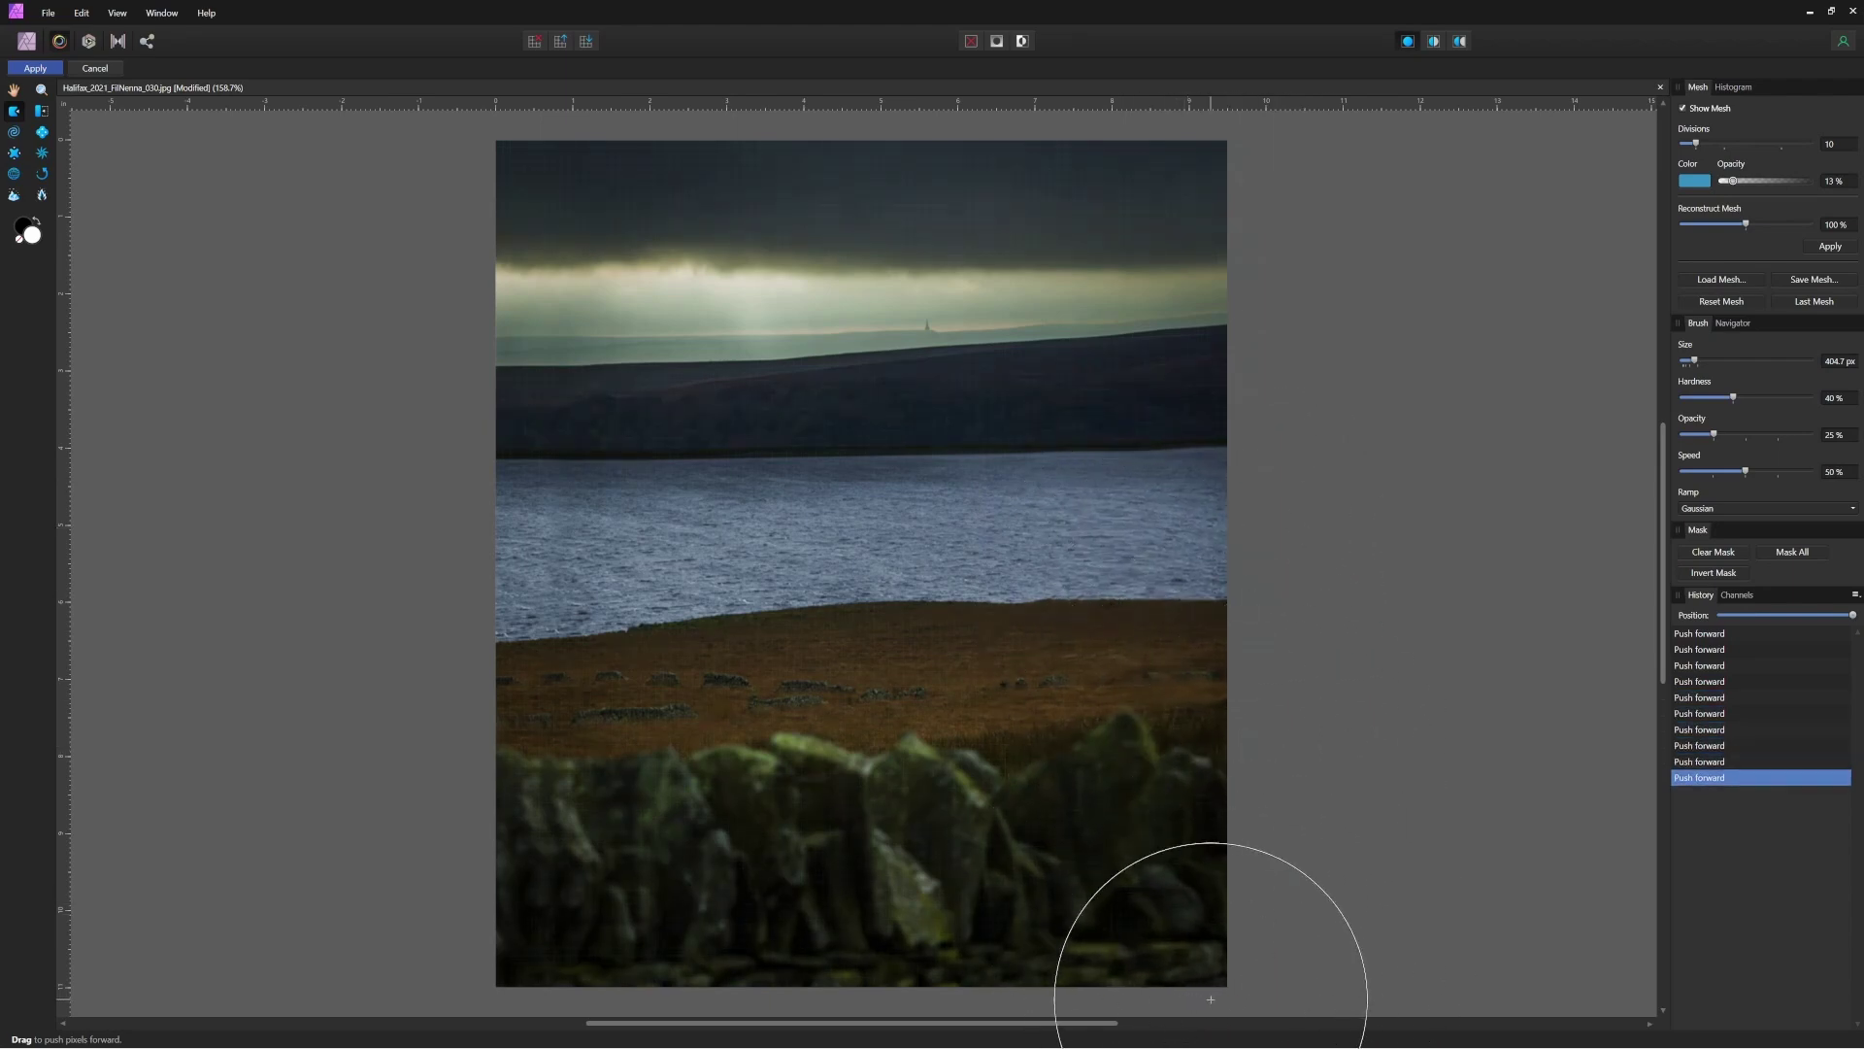
key(bracketleft)
key(bracketleft)
key(bracketleft)
key(bracketleft)
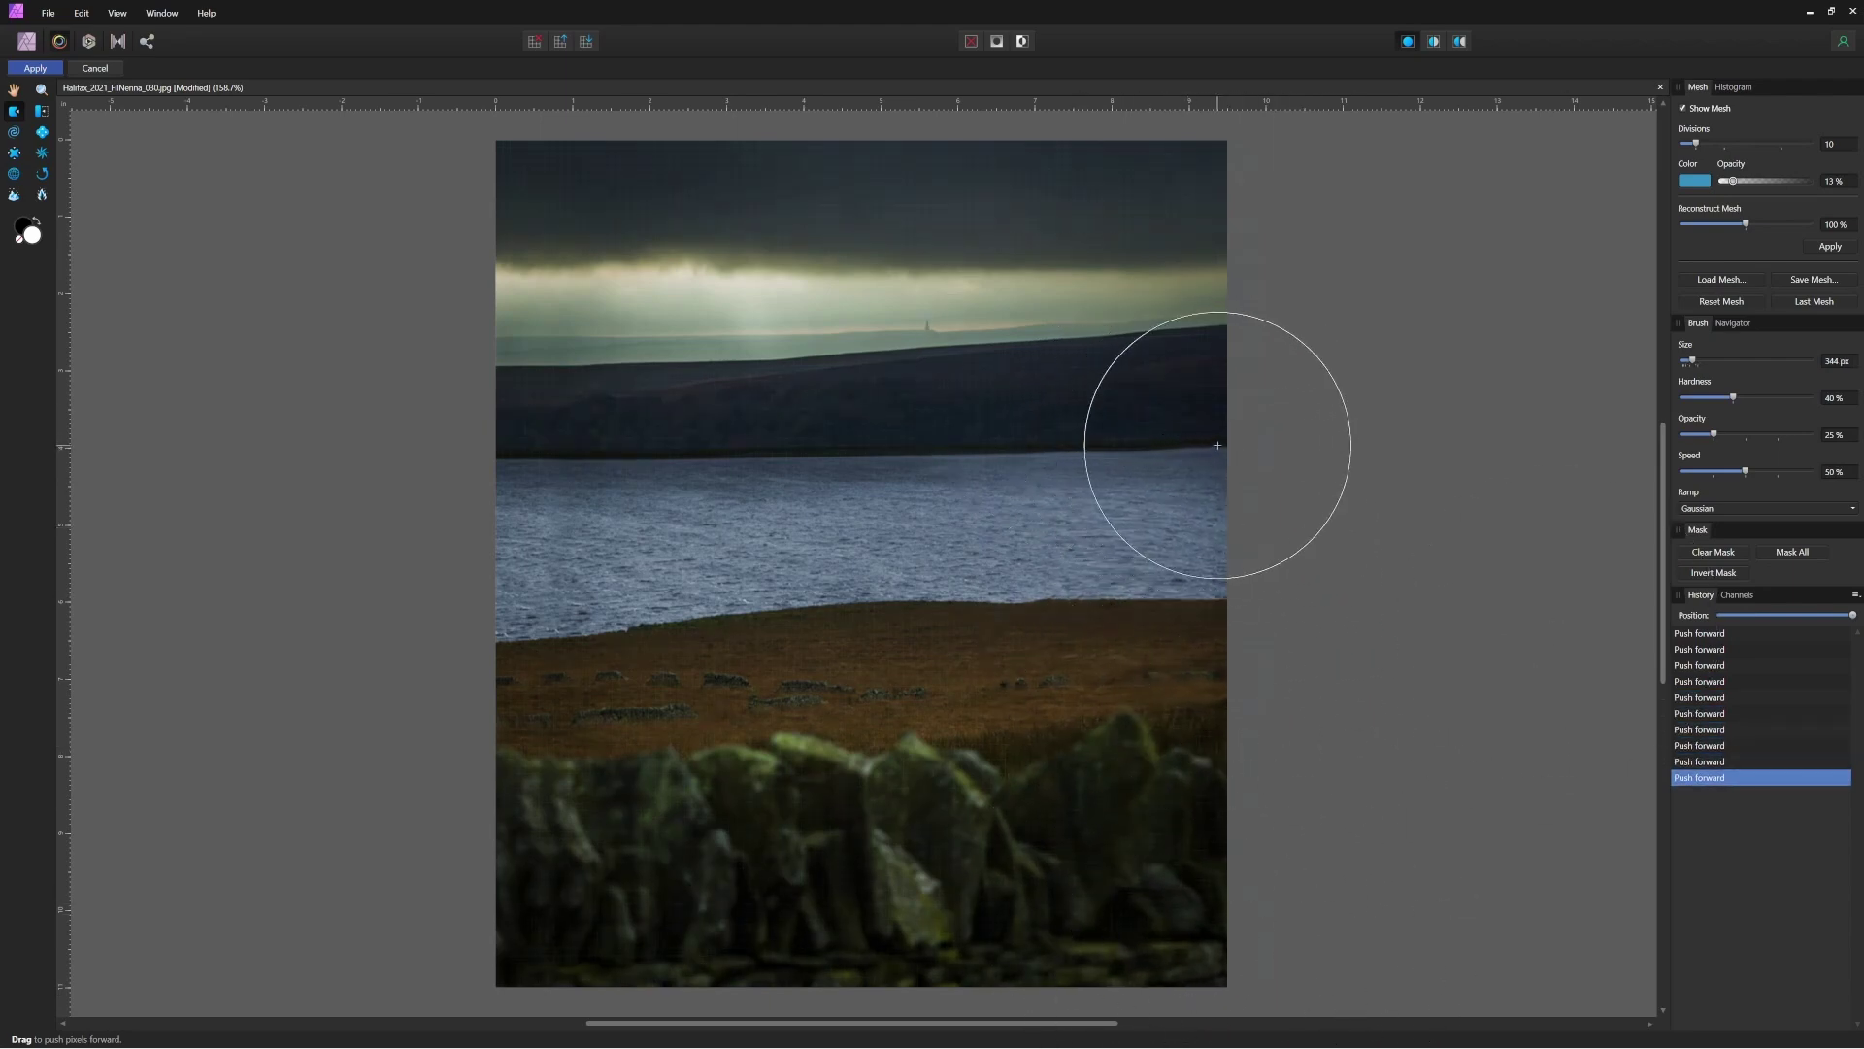
mouse_move(1218, 448)
mouse_down()
mouse_move(1235, 457)
mouse_move(1168, 483)
mouse_up()
key(bracketleft)
key(bracketleft)
key(bracketleft)
key(bracketleft)
key(bracketleft)
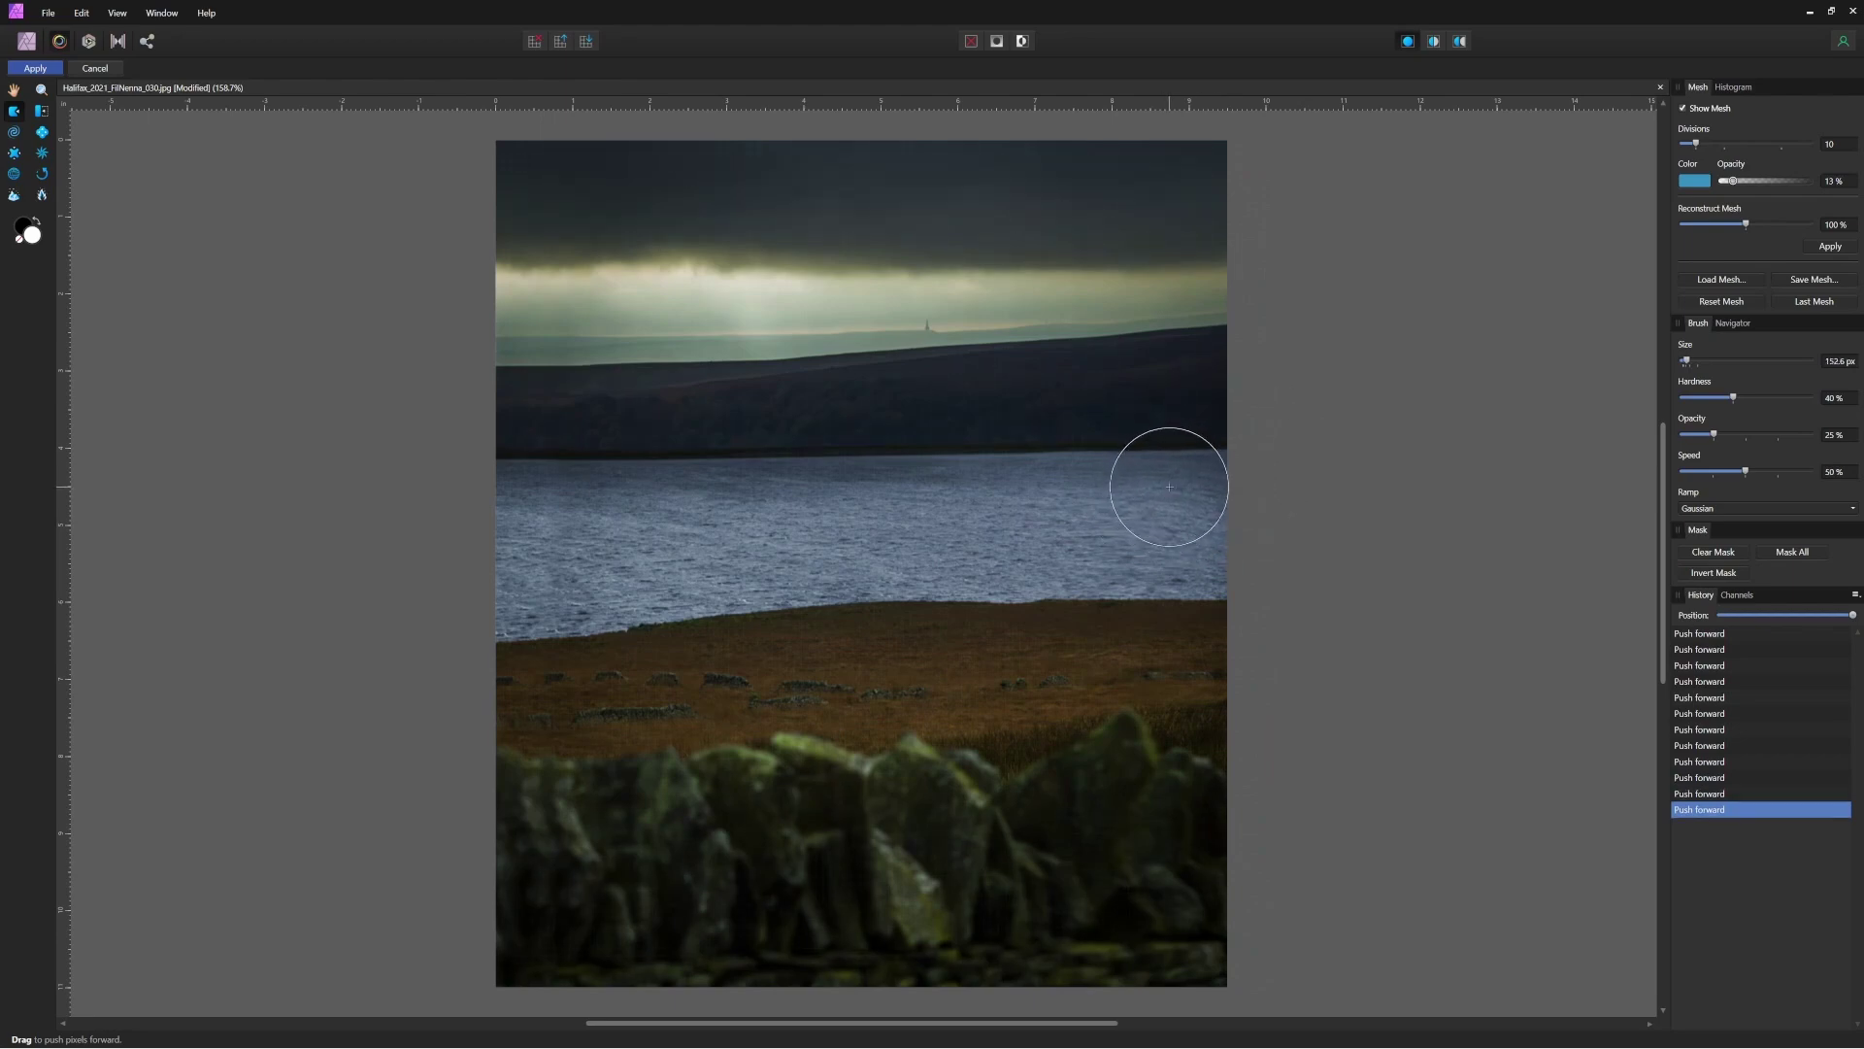
click(36, 69)
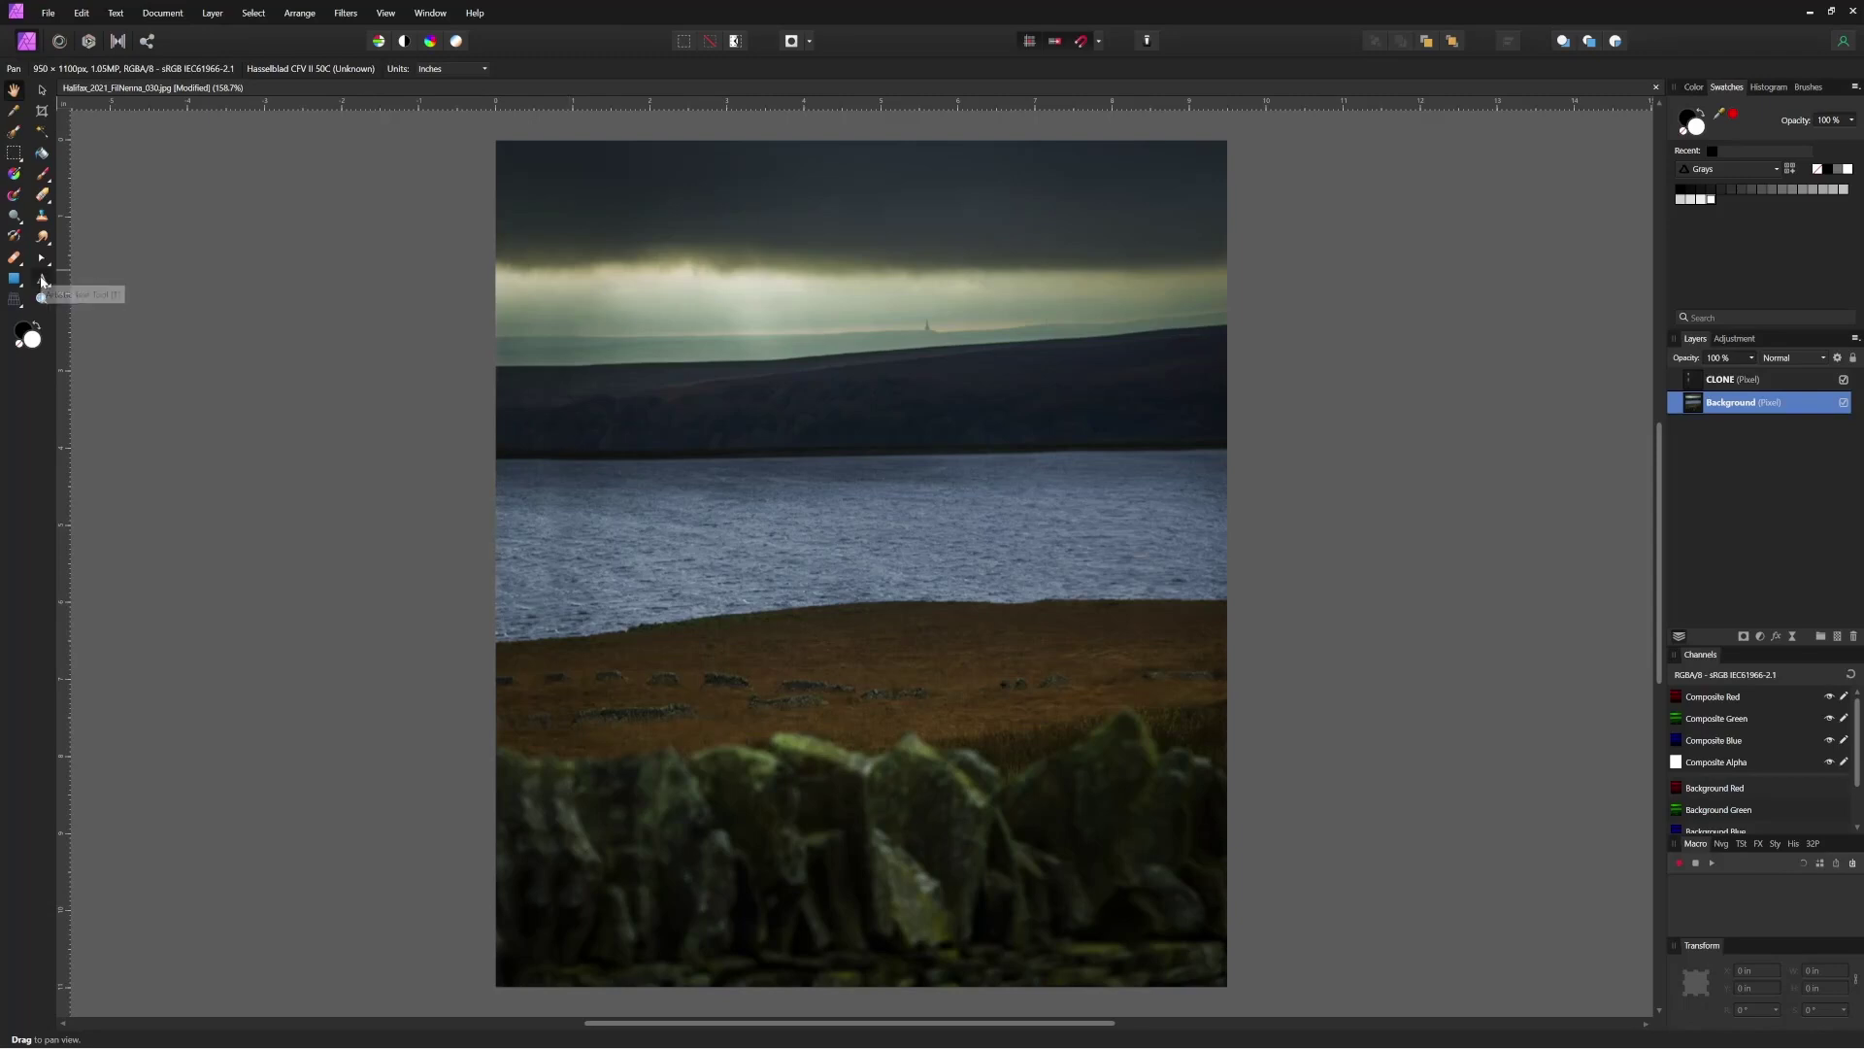
Step: Add the artistic text YORKSHIRE in a large frame over the sky
click(43, 280)
drag(580, 246, 1019, 341)
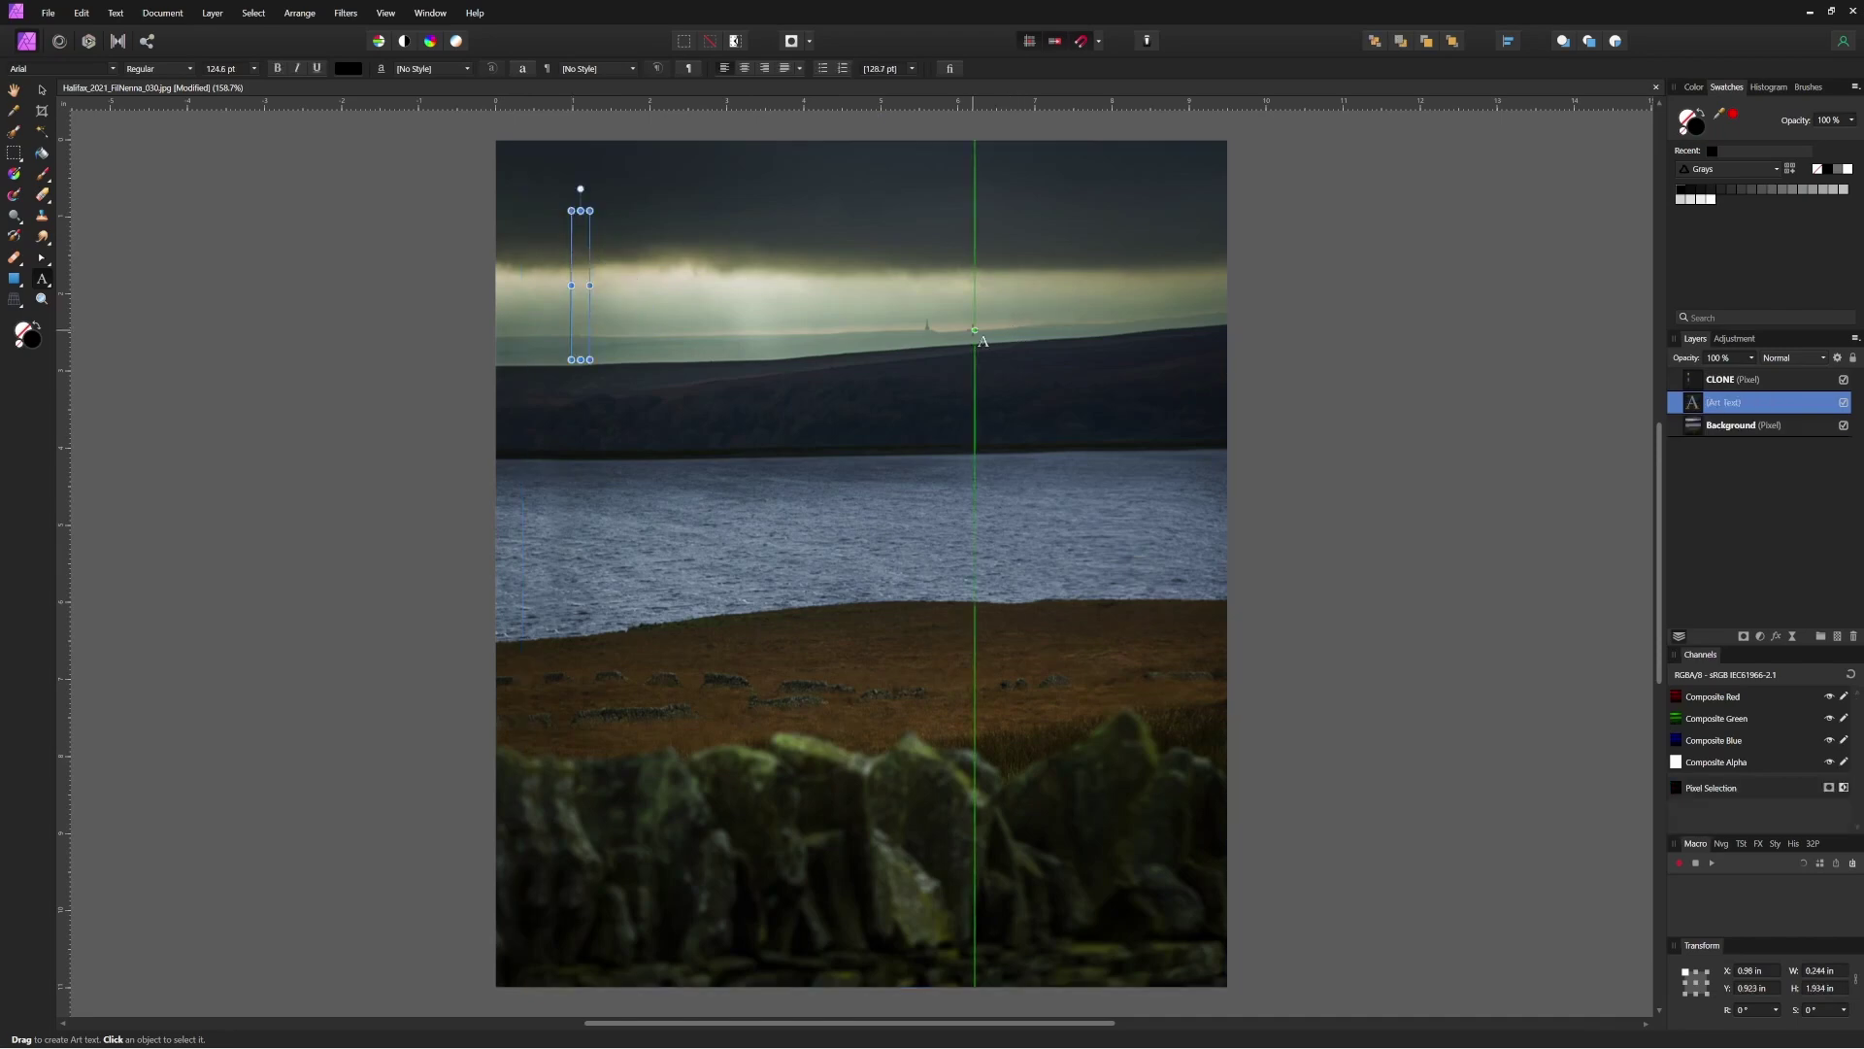
text(YO)
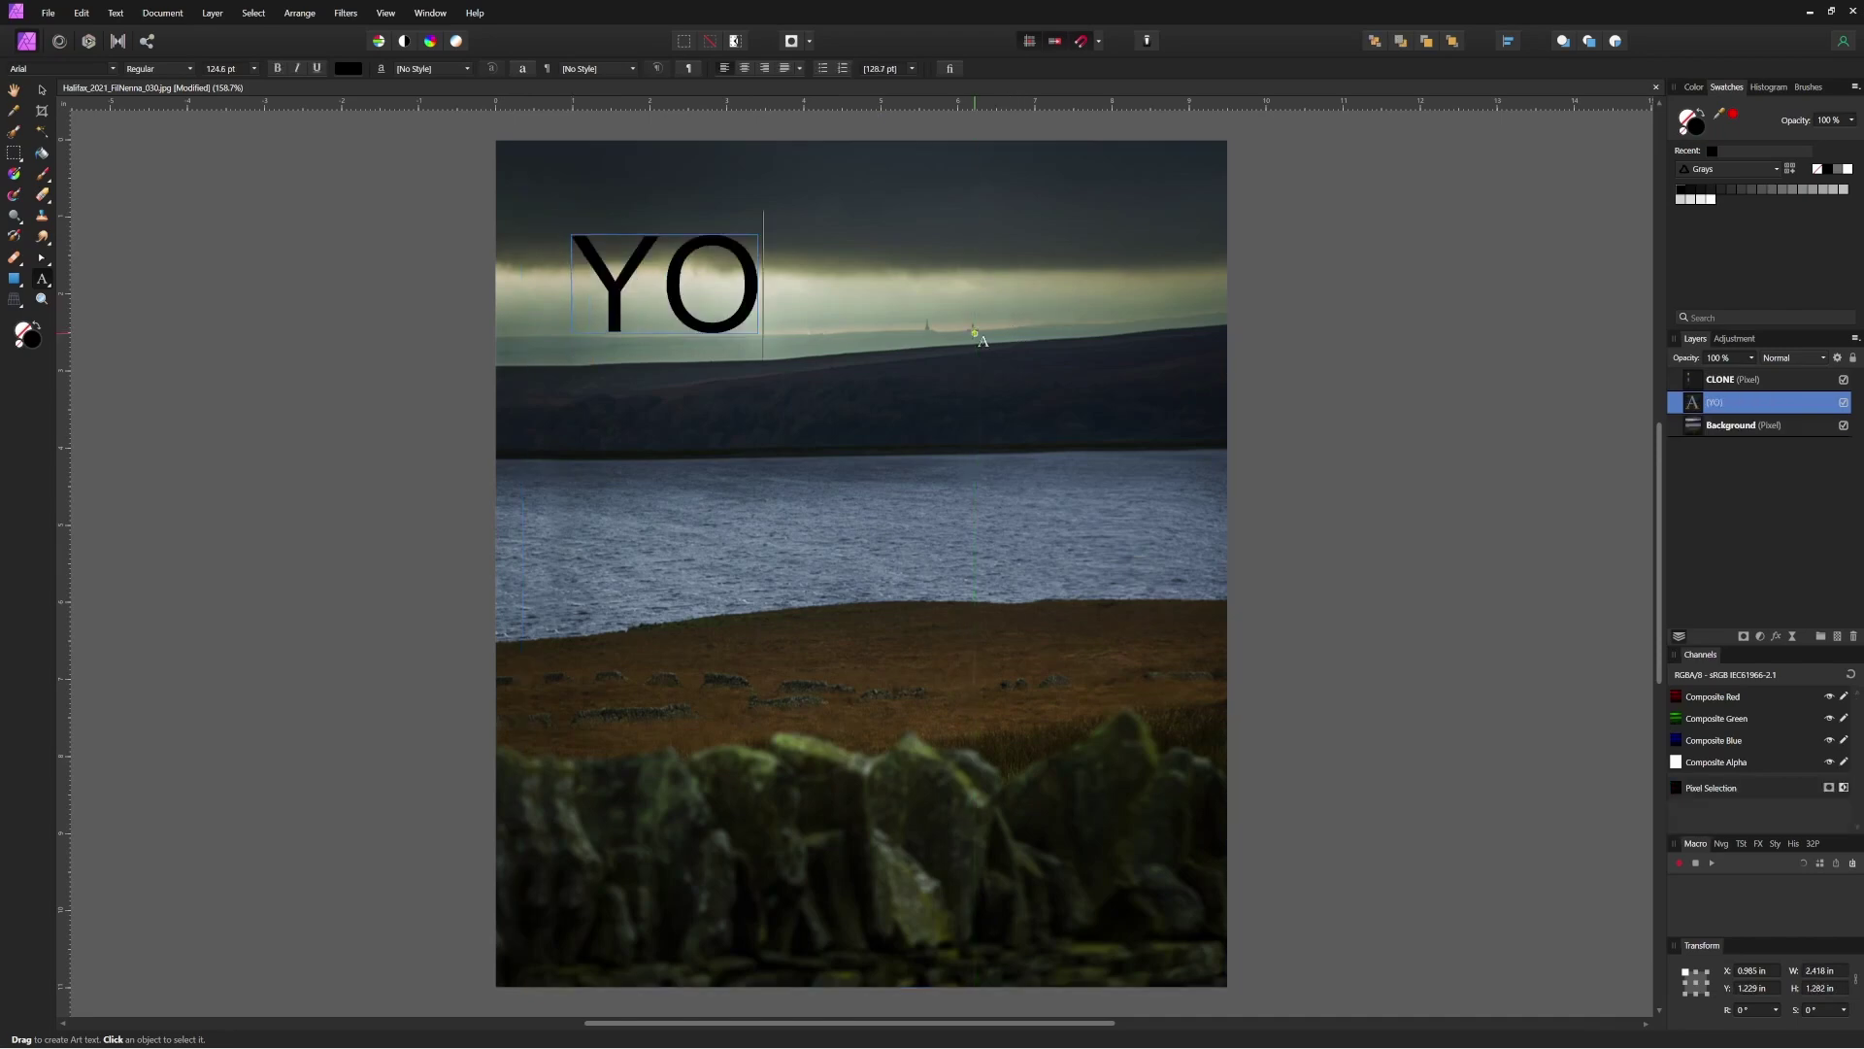
text(RKSHIRE)
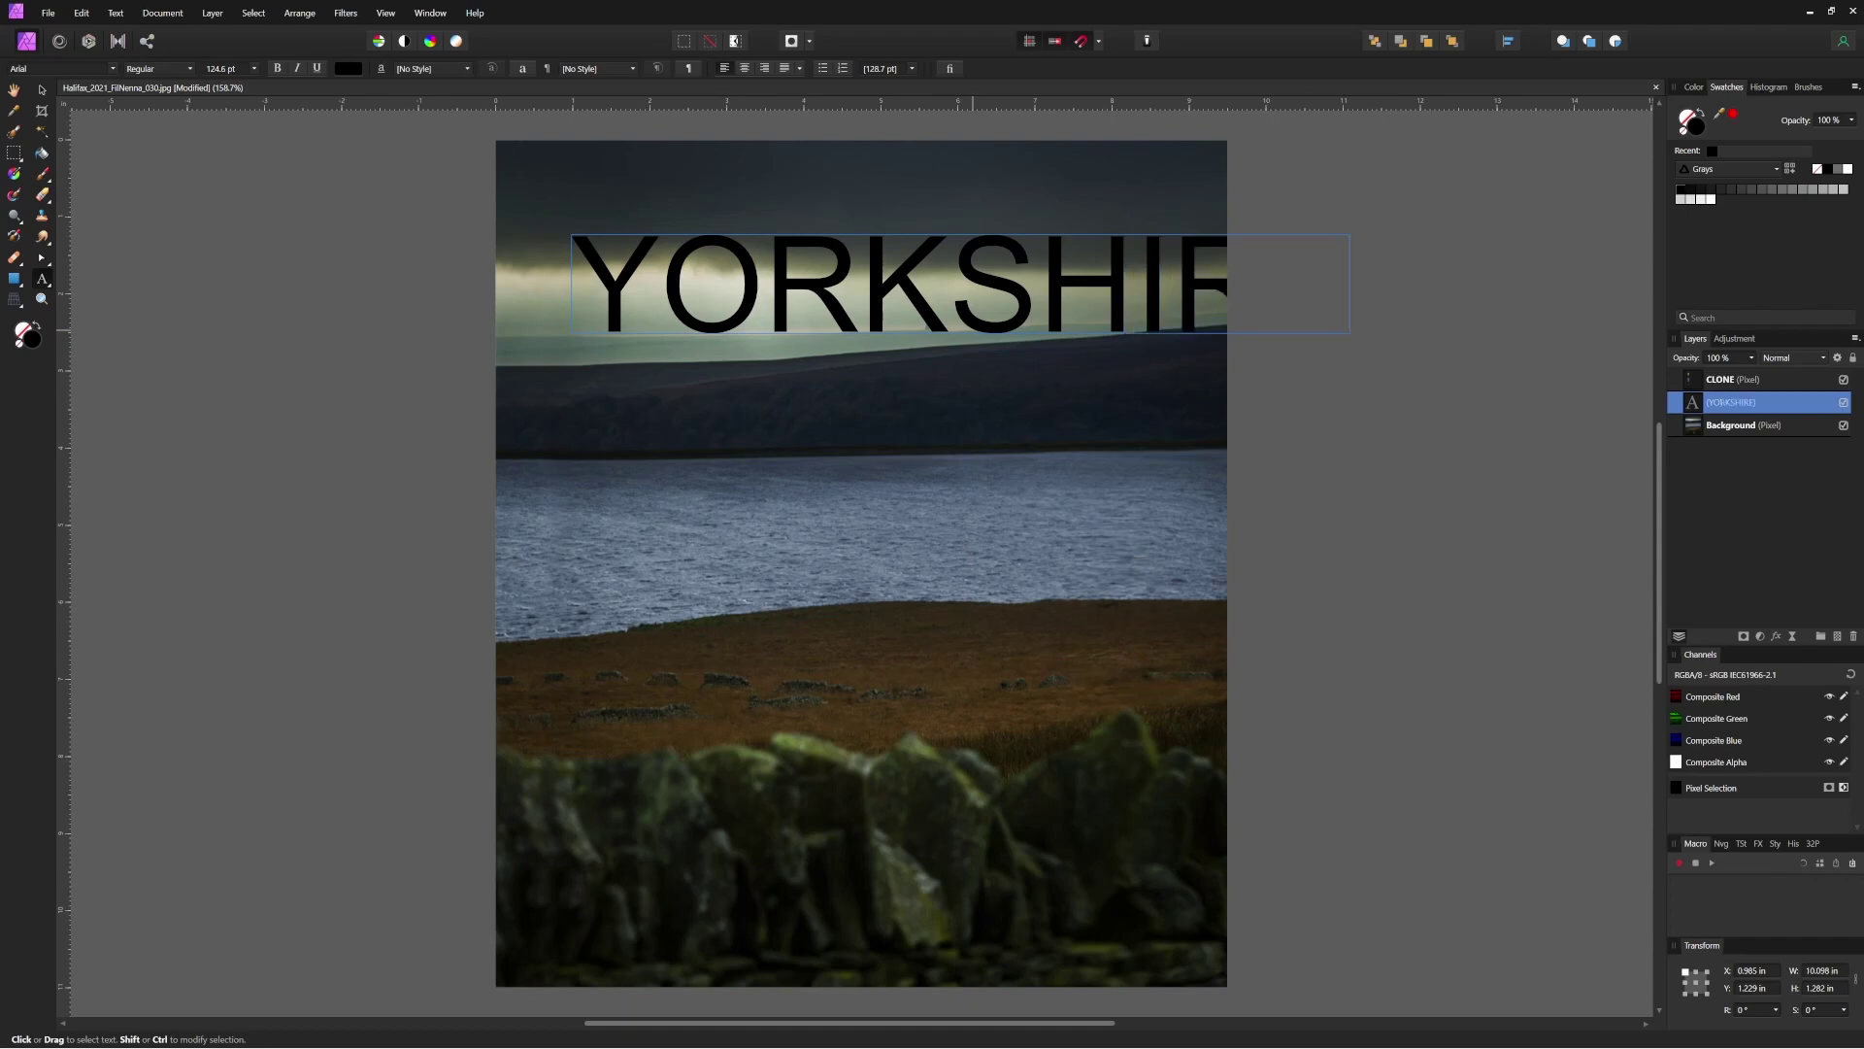
key(Escape)
Step: Move and resize the YORKSHIRE title to fit within the photo at 106.1 pt
click(42, 90)
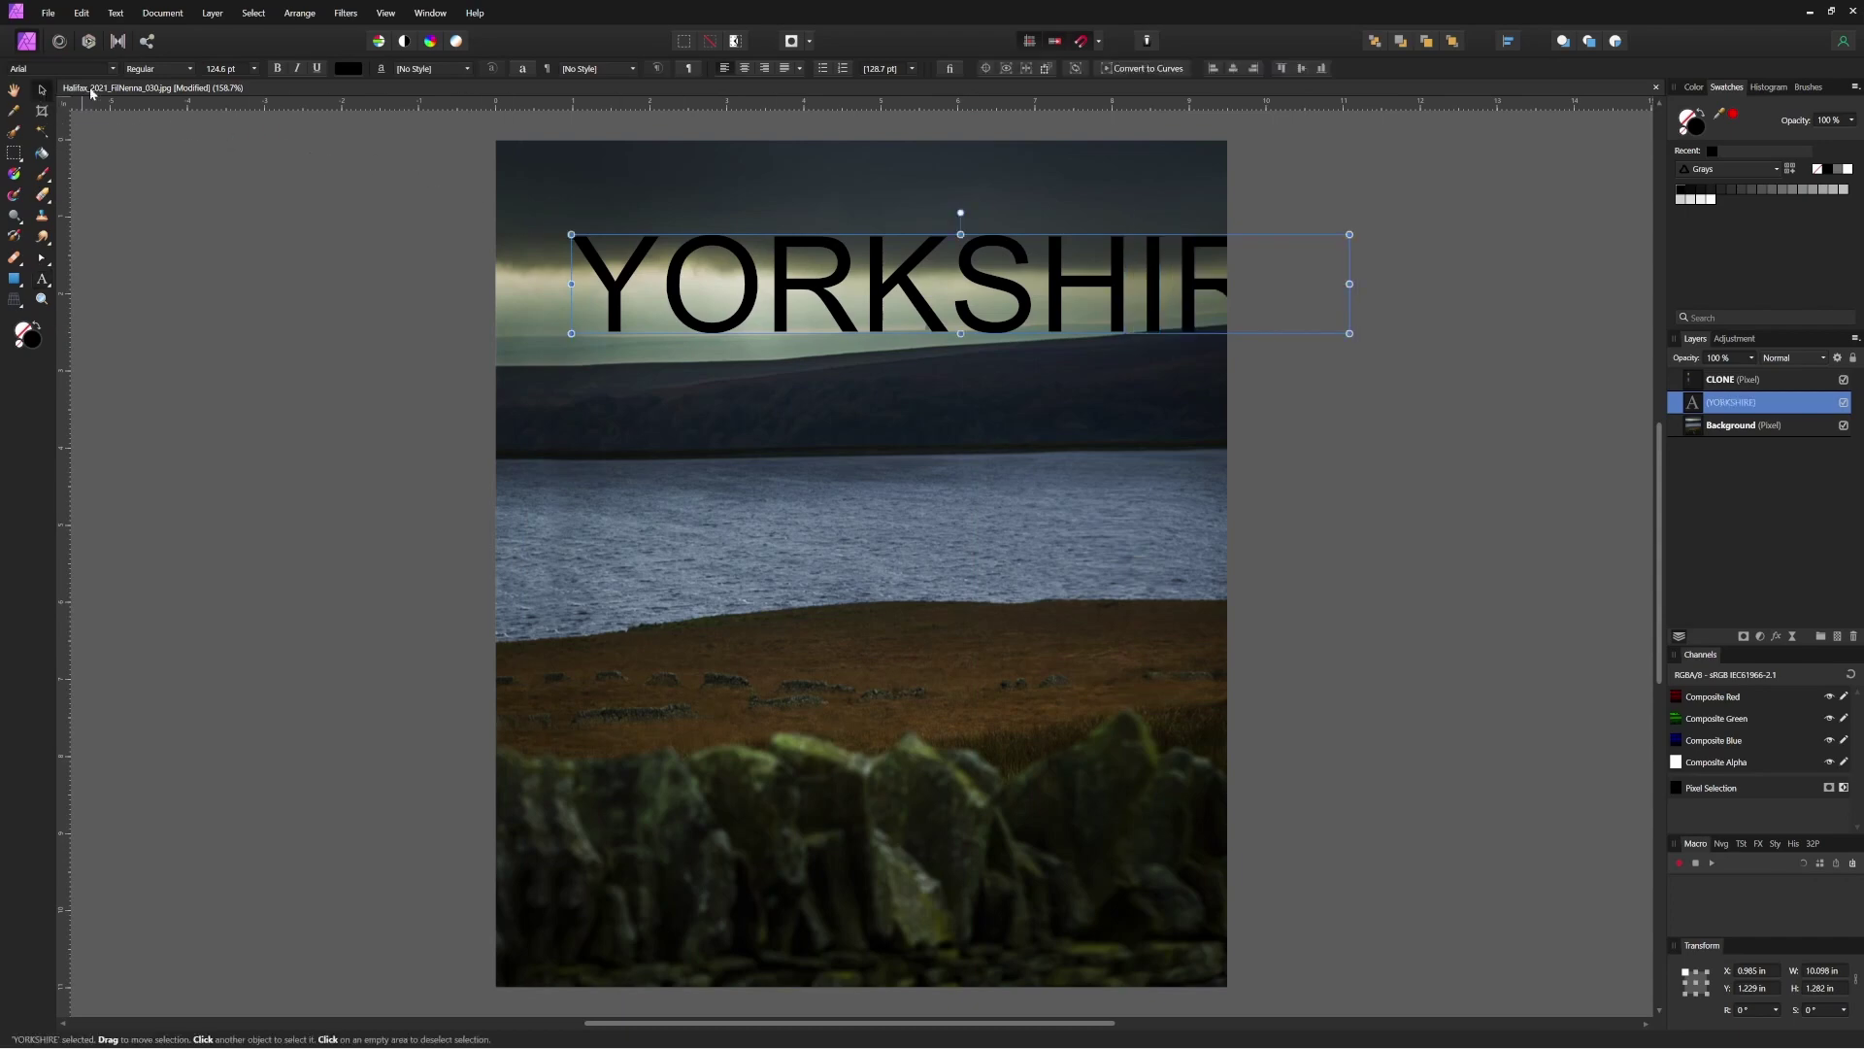
drag(689, 258, 638, 258)
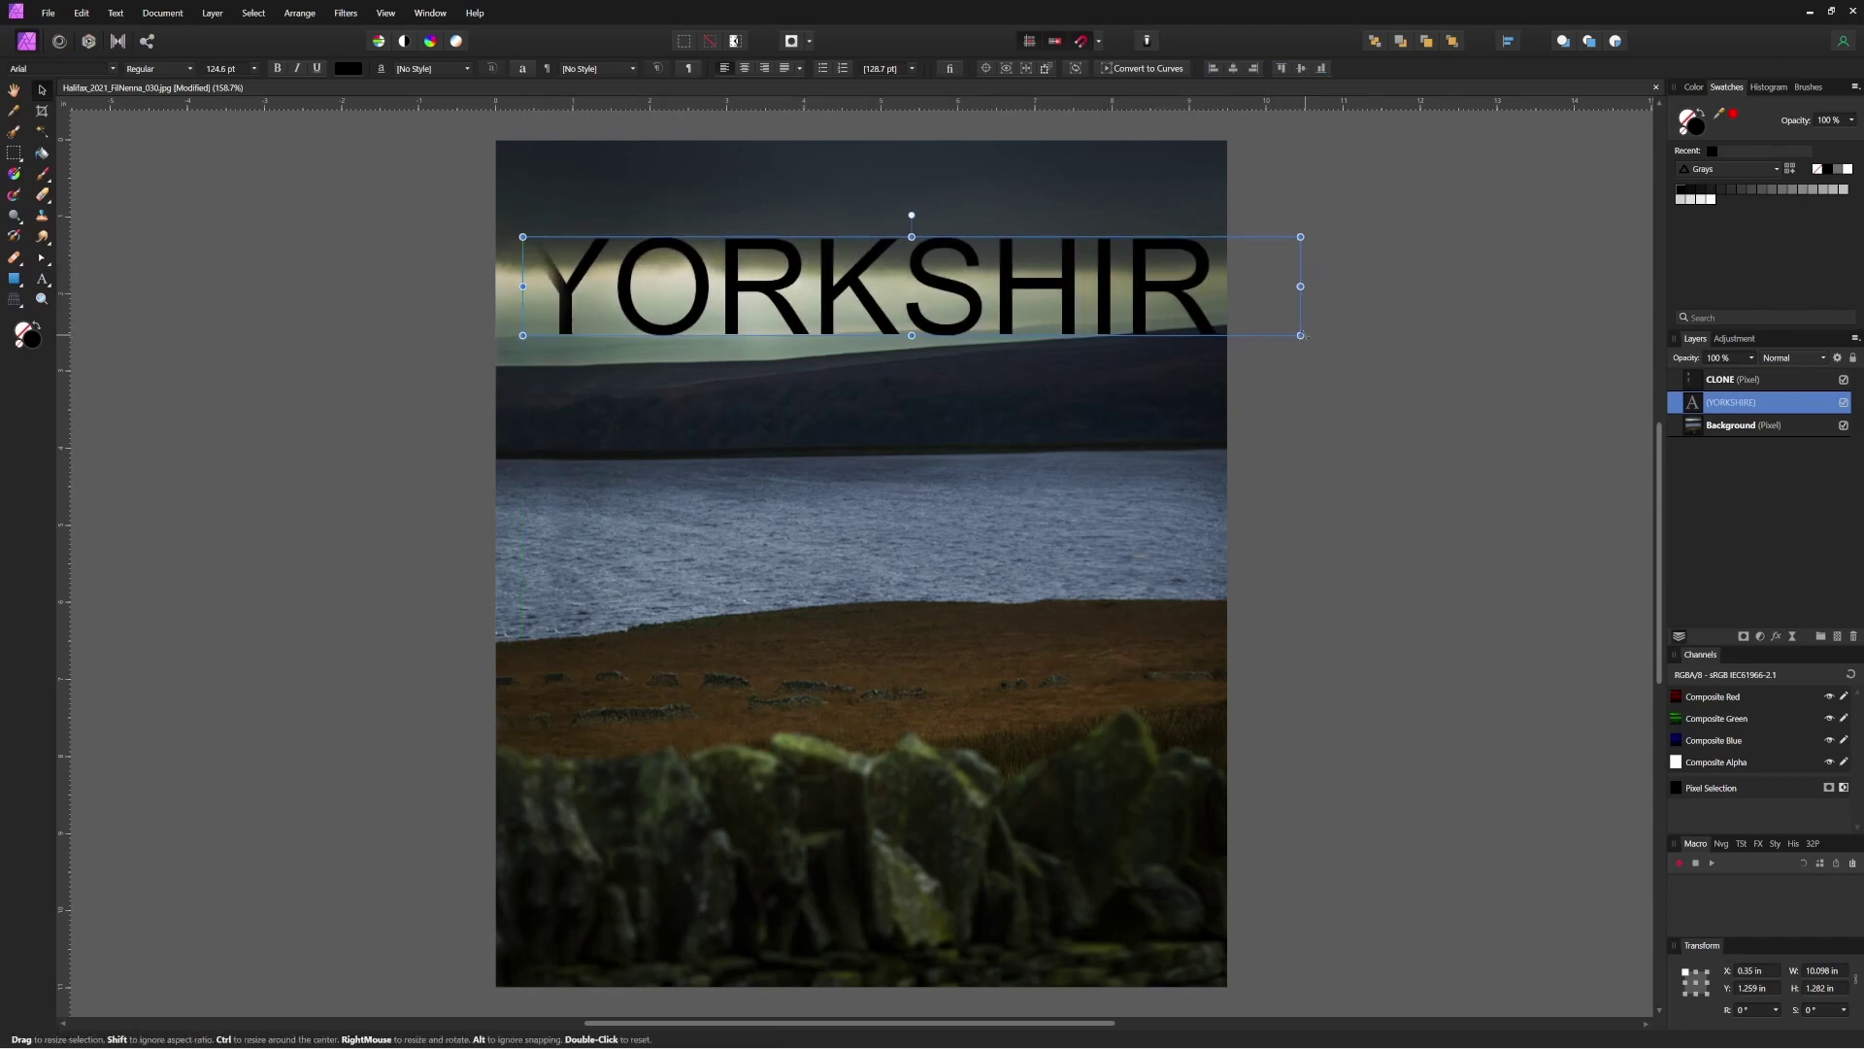
drag(1300, 335, 1184, 320)
drag(938, 275, 946, 288)
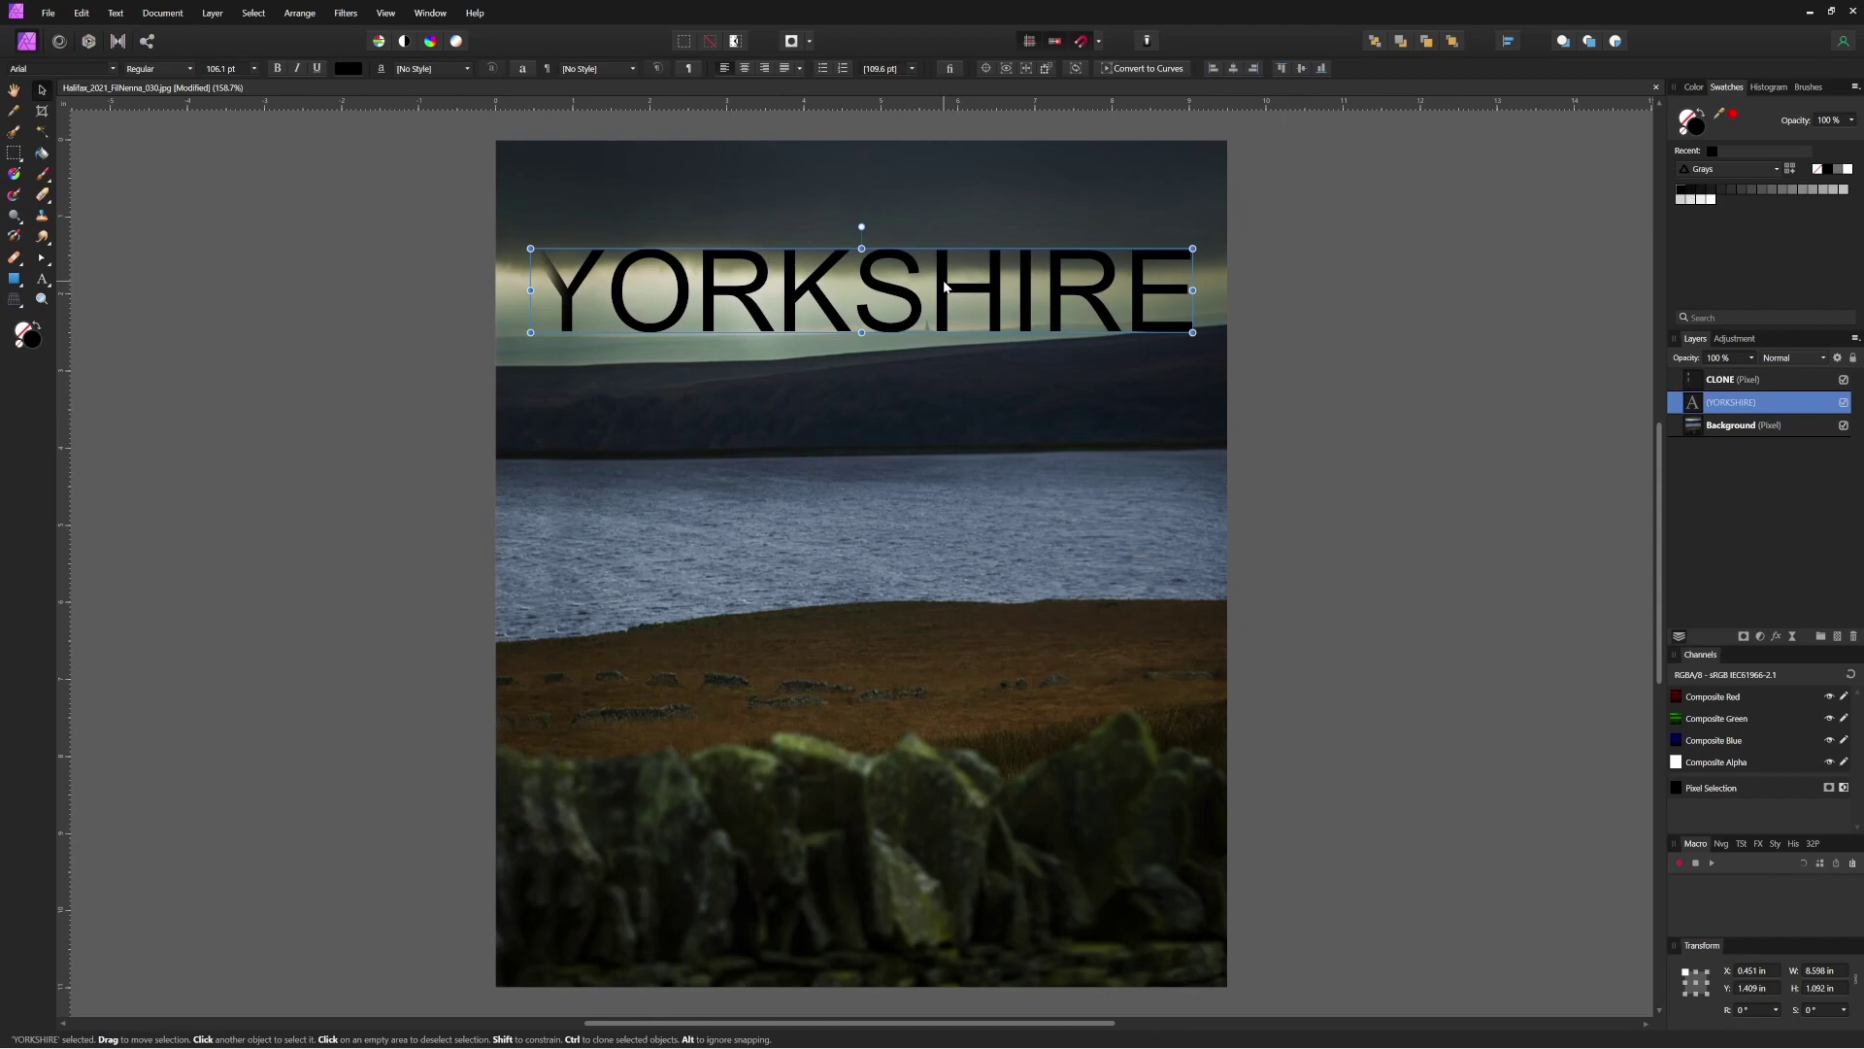
Step: Set the YORKSHIRE title's font family to Montserrat, then deselect it
click(78, 67)
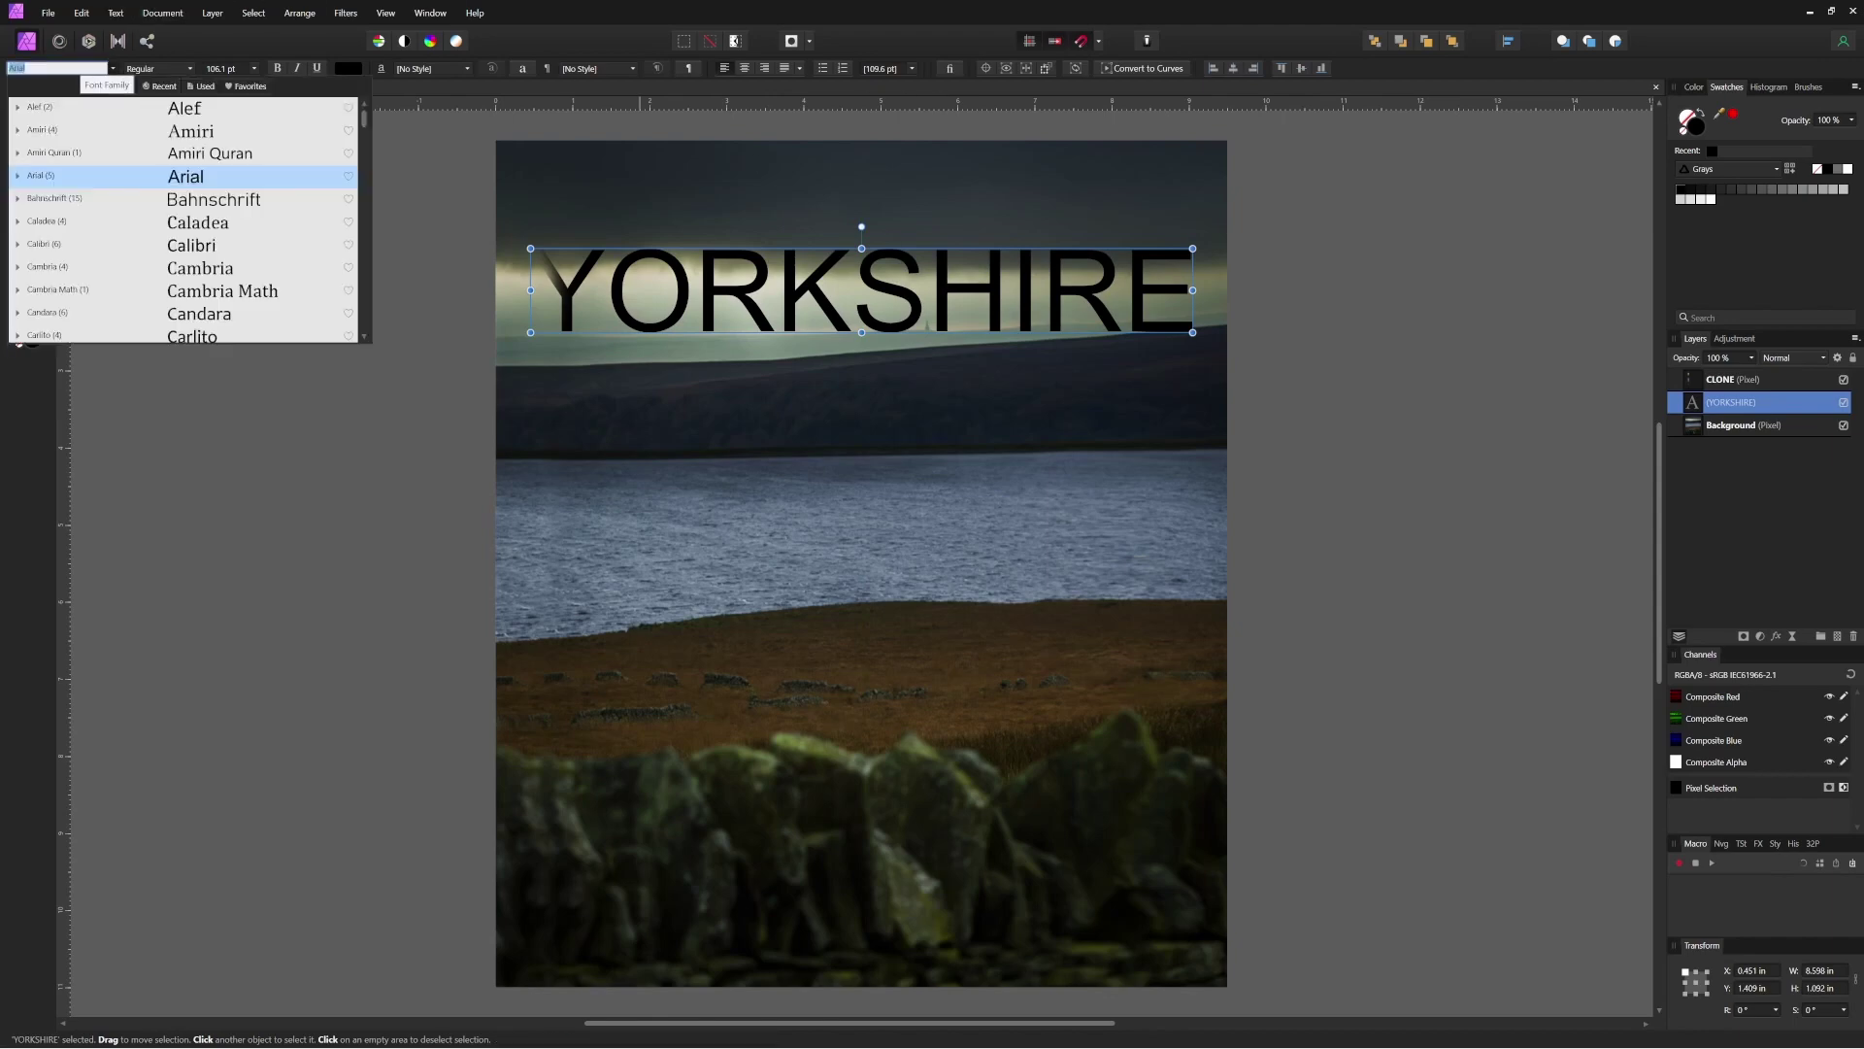
text(MONT)
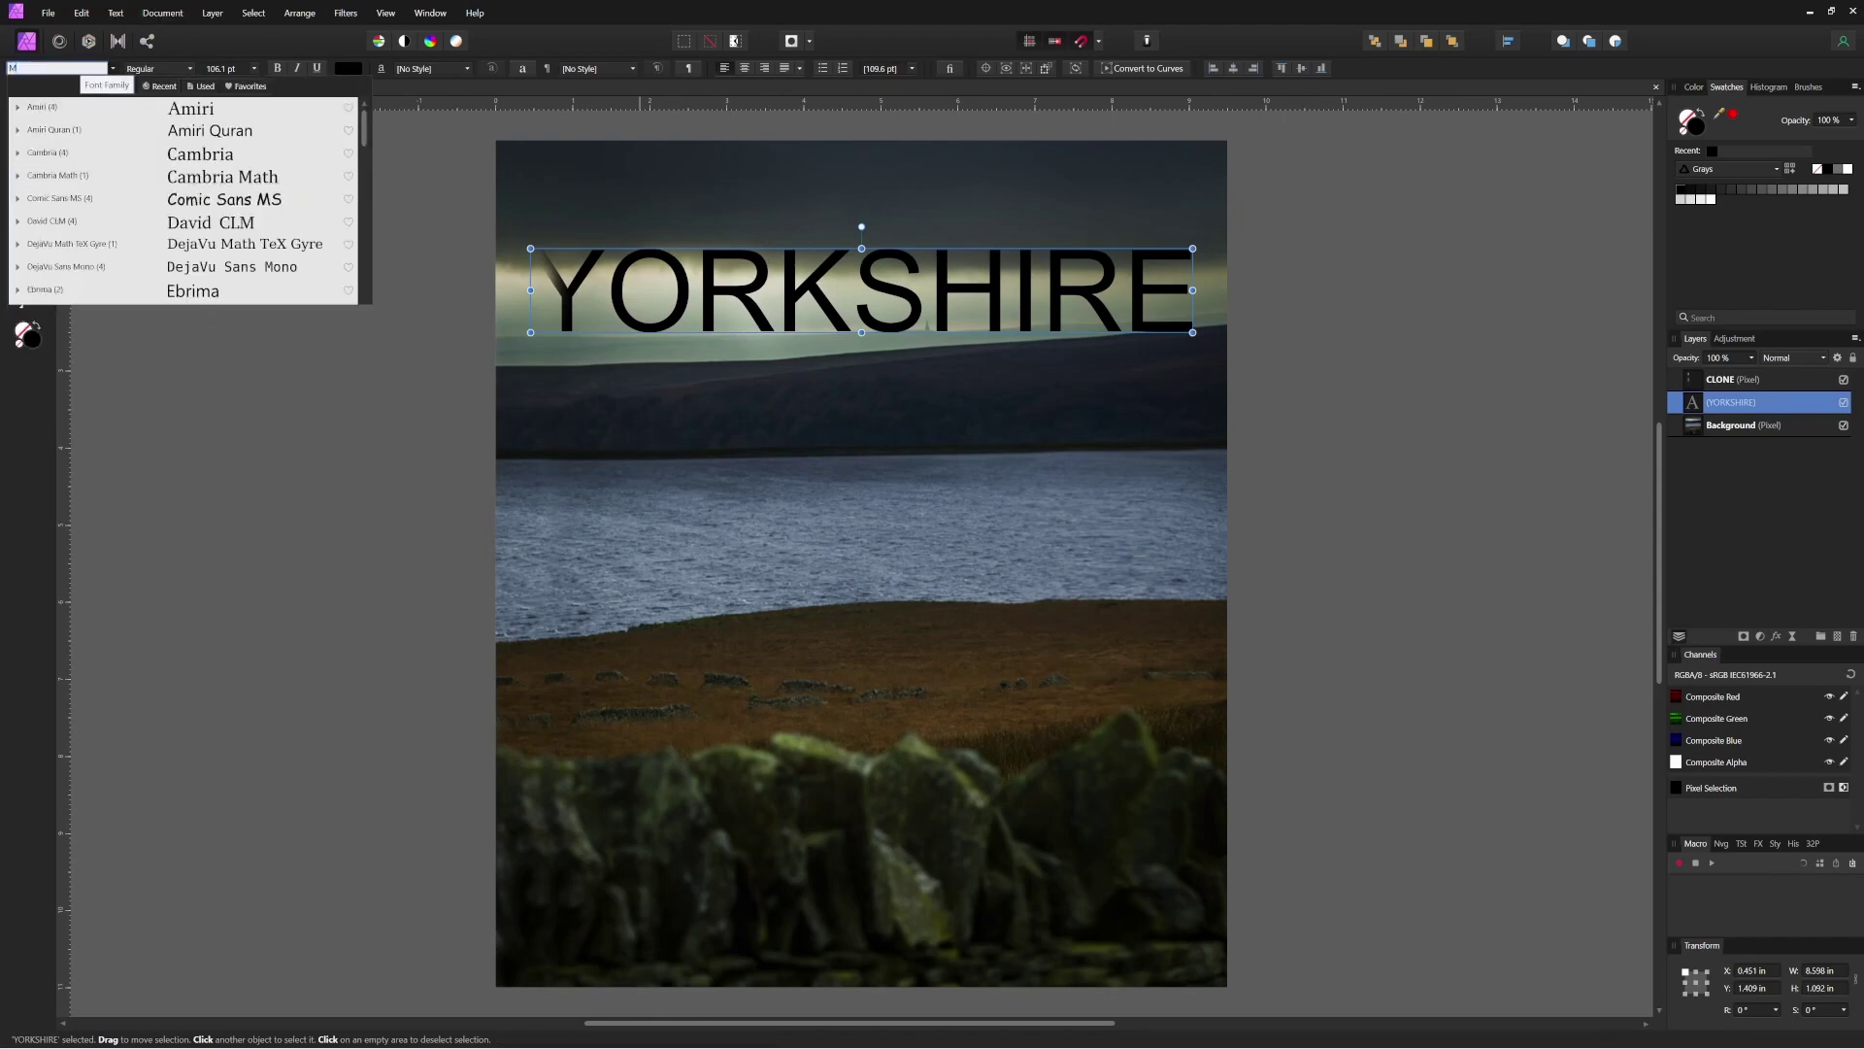
click(57, 114)
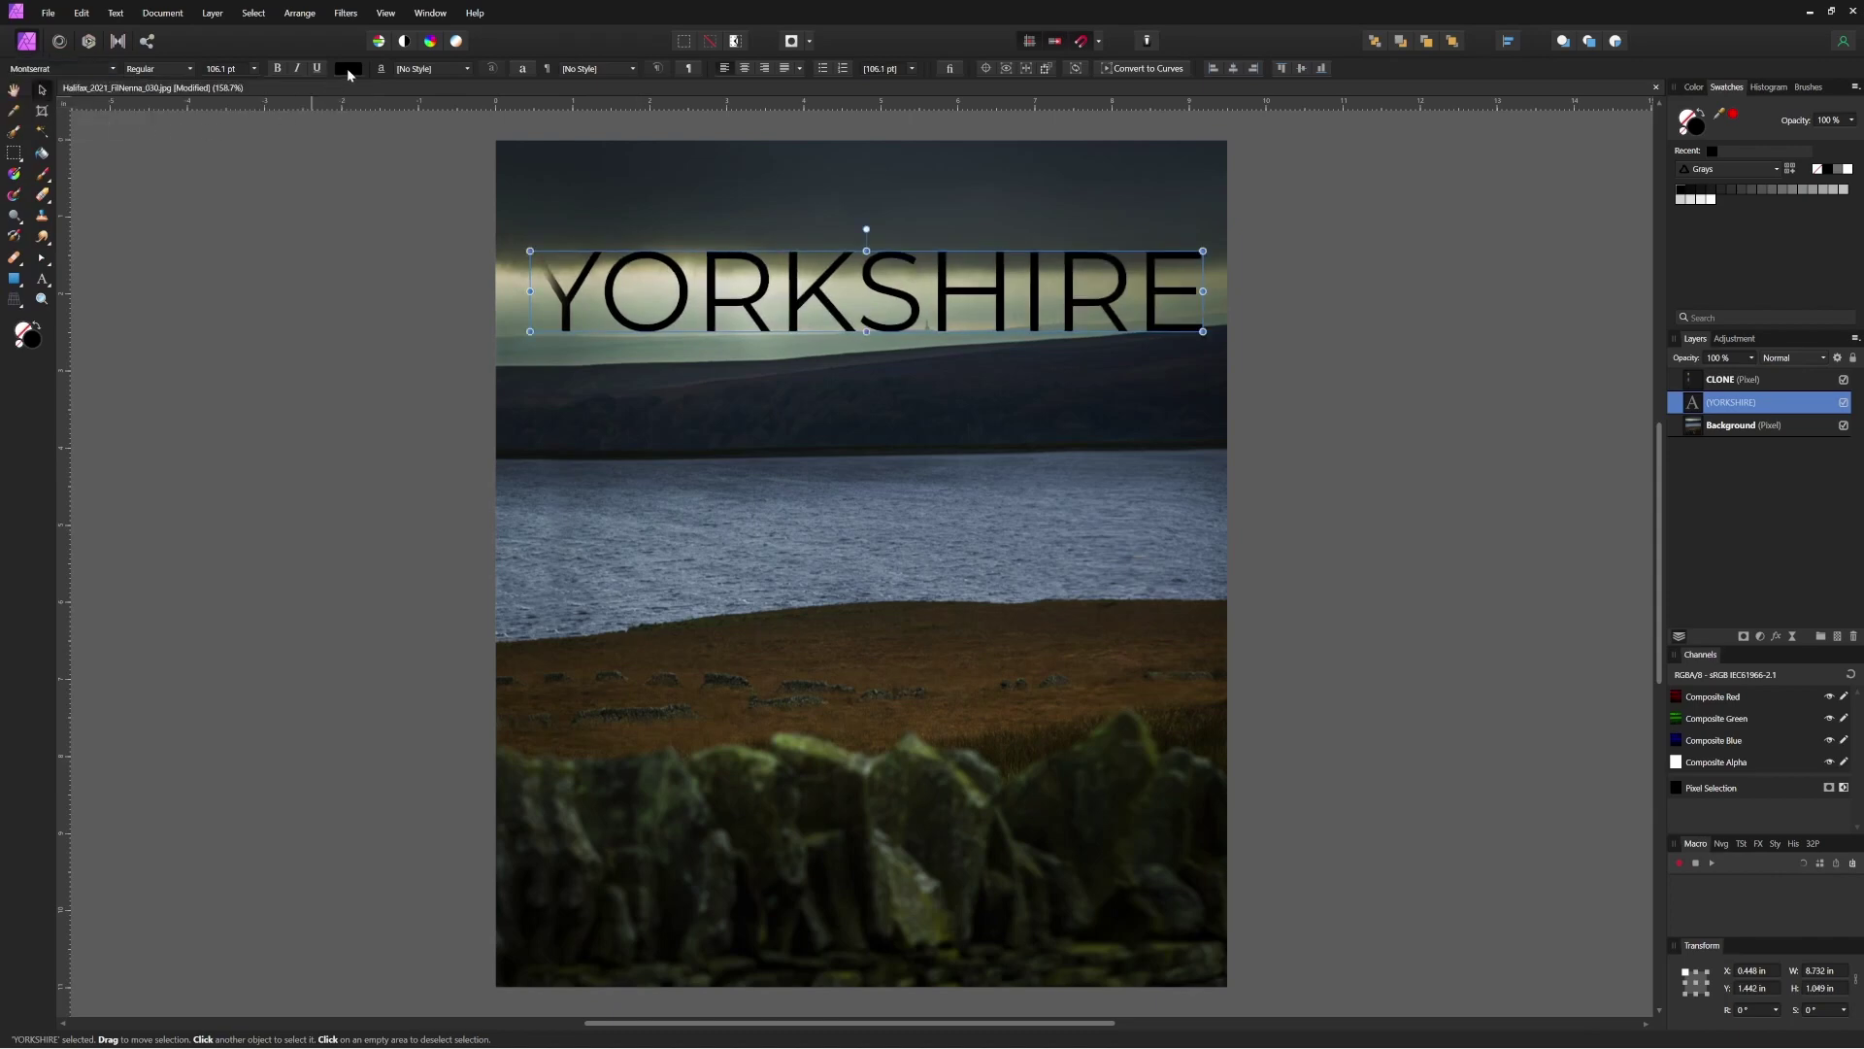
key(ctrl+d)
Step: Open the title's text fill colour and switch it to HSL sliders
key(t)
click(346, 68)
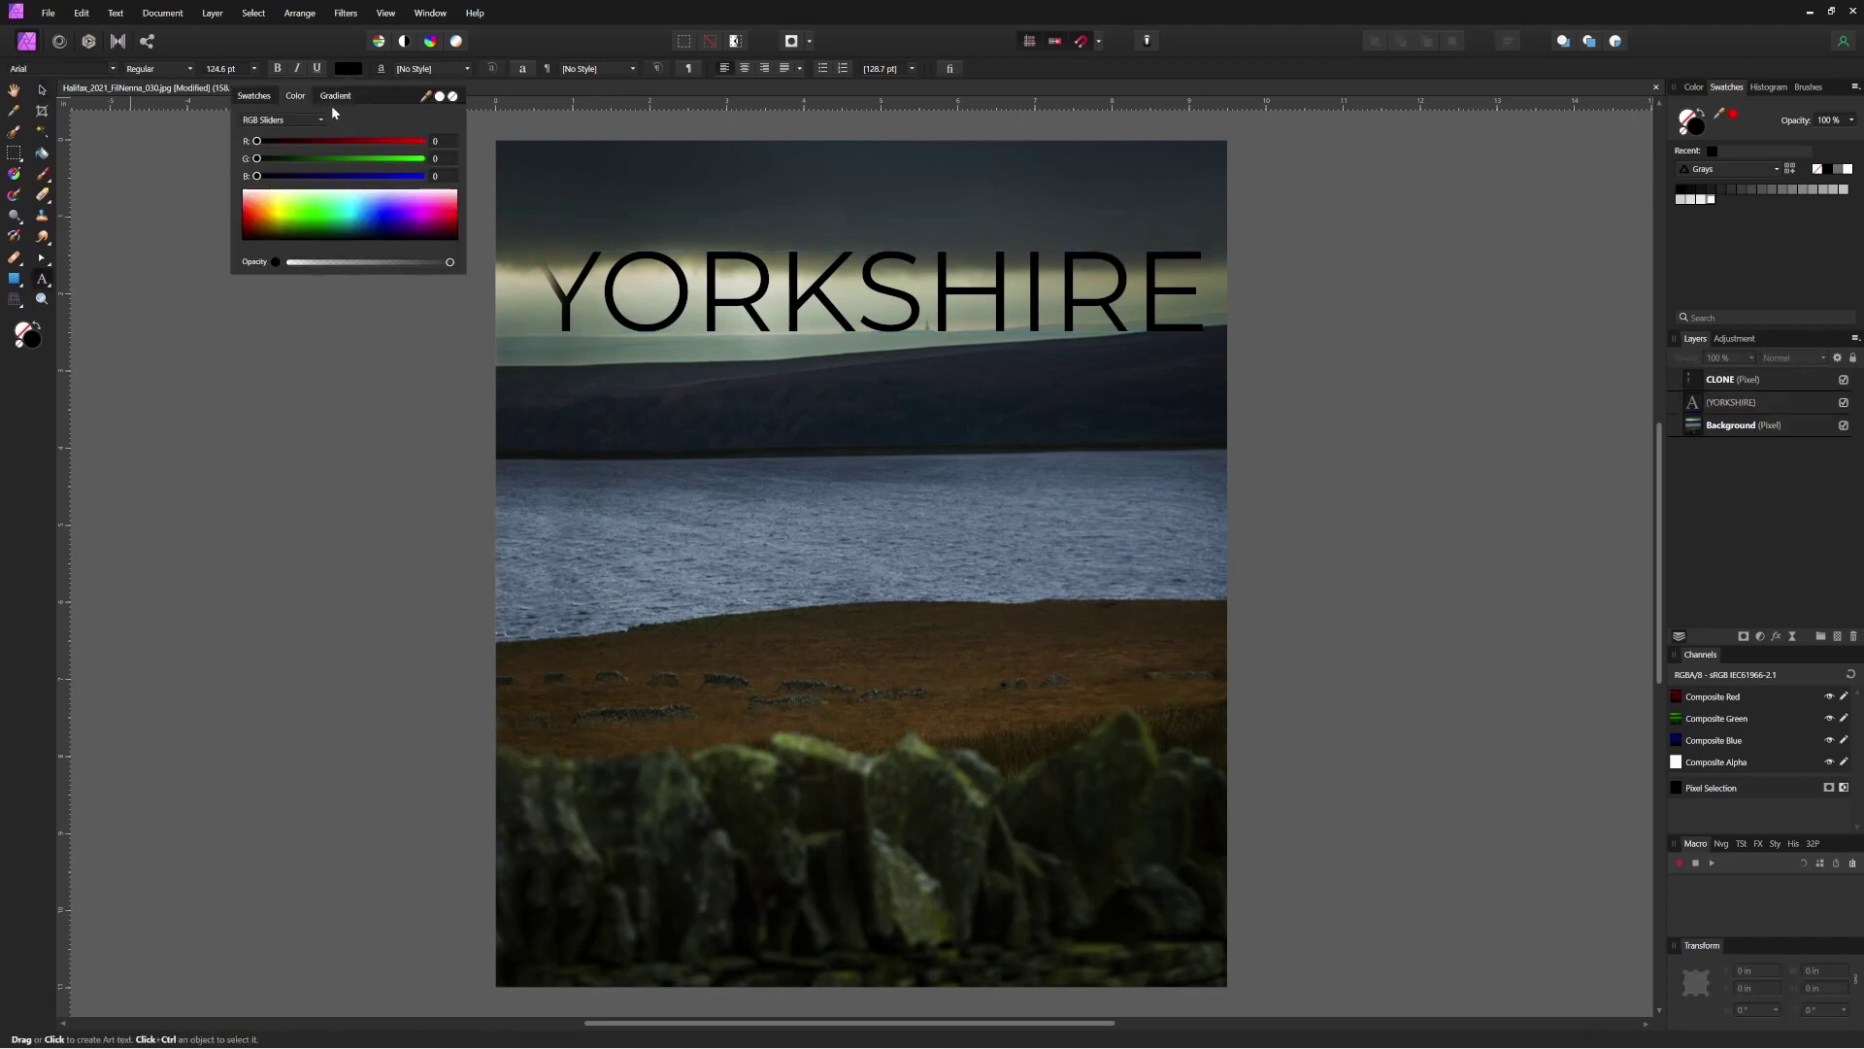
click(269, 122)
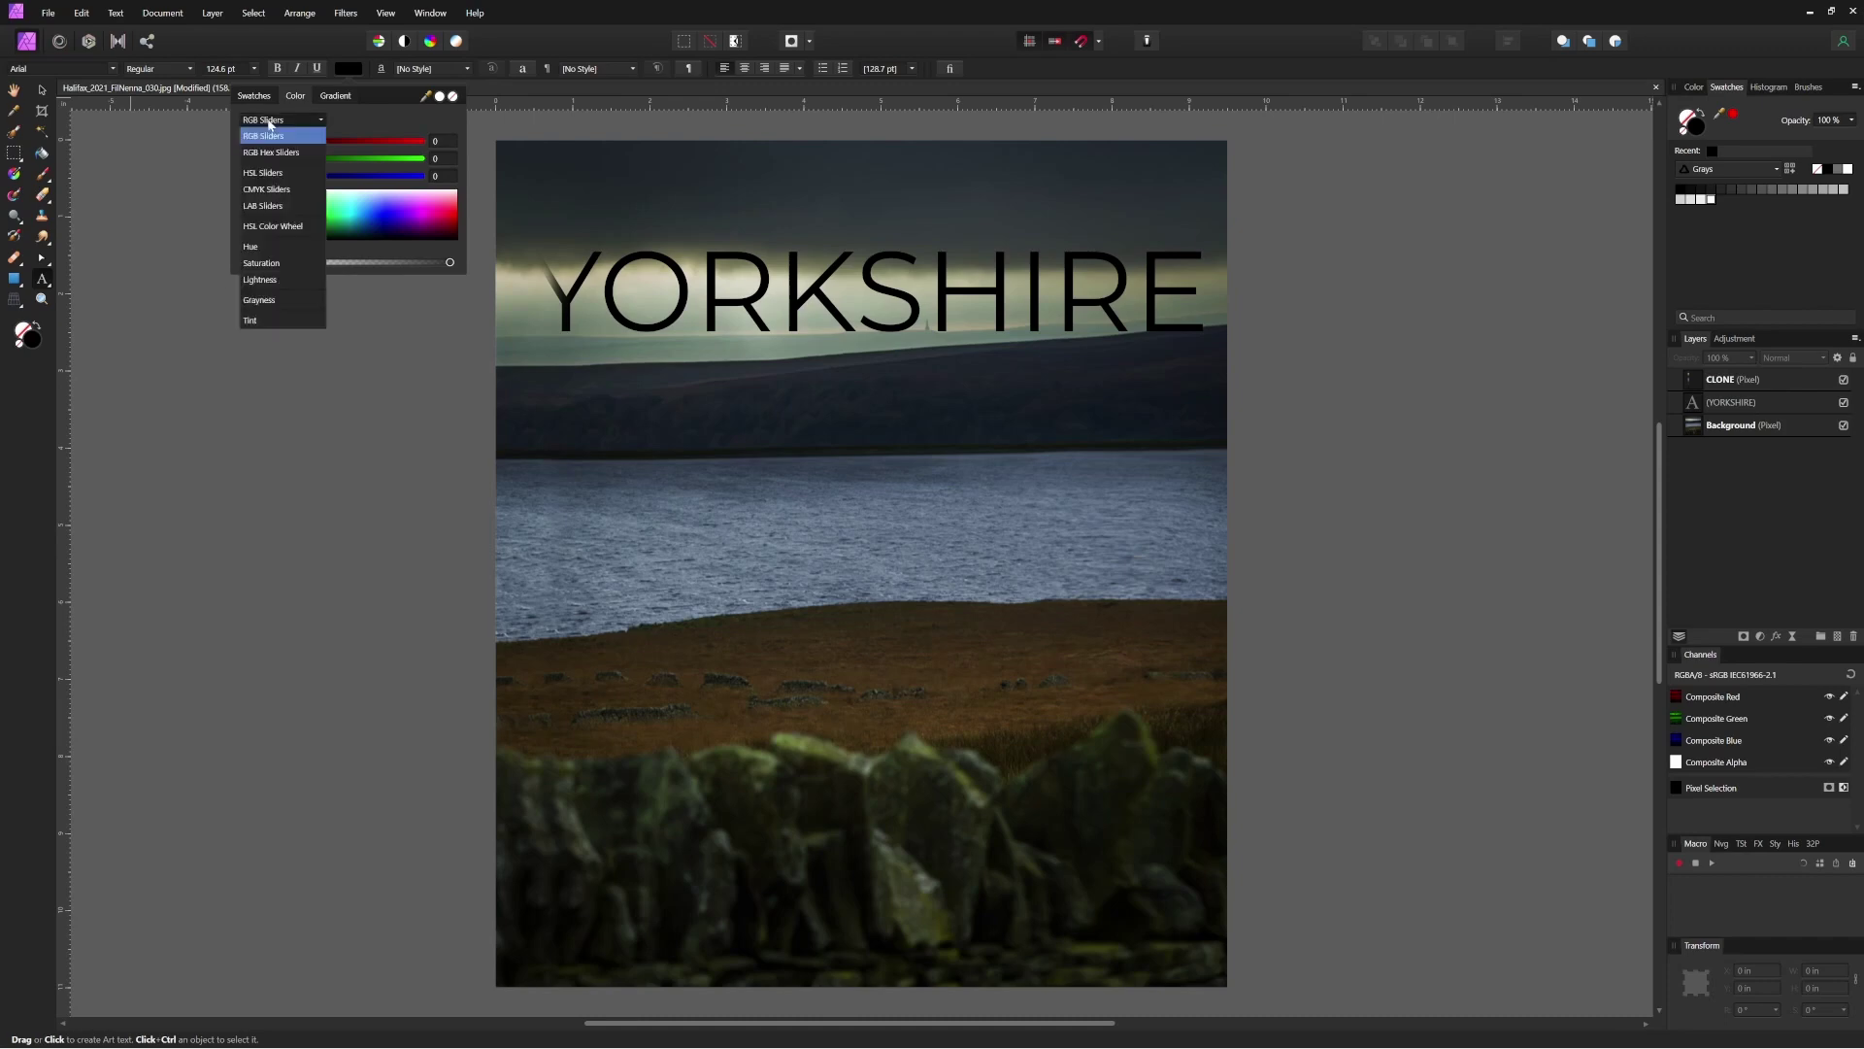
click(266, 174)
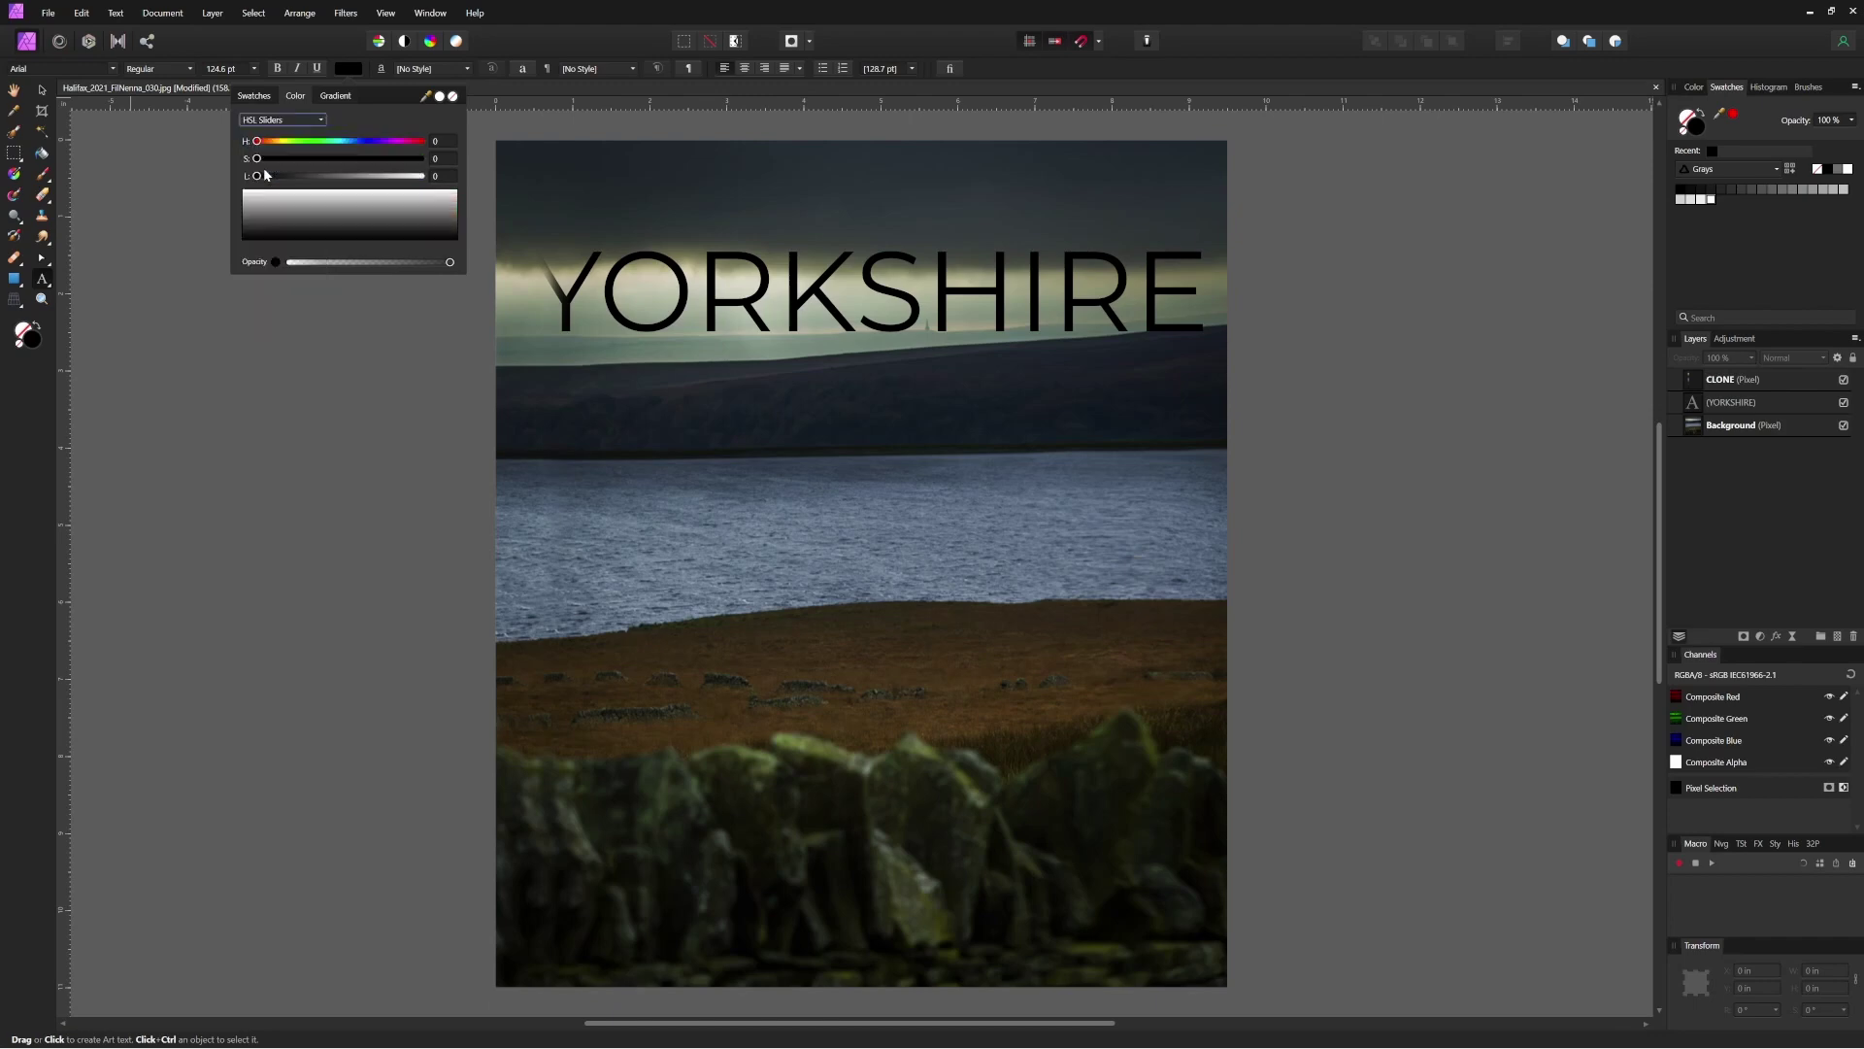
Step: Colour the YORKSHIRE title orange with H 29, S 100, L 50
click(443, 141)
click(1730, 402)
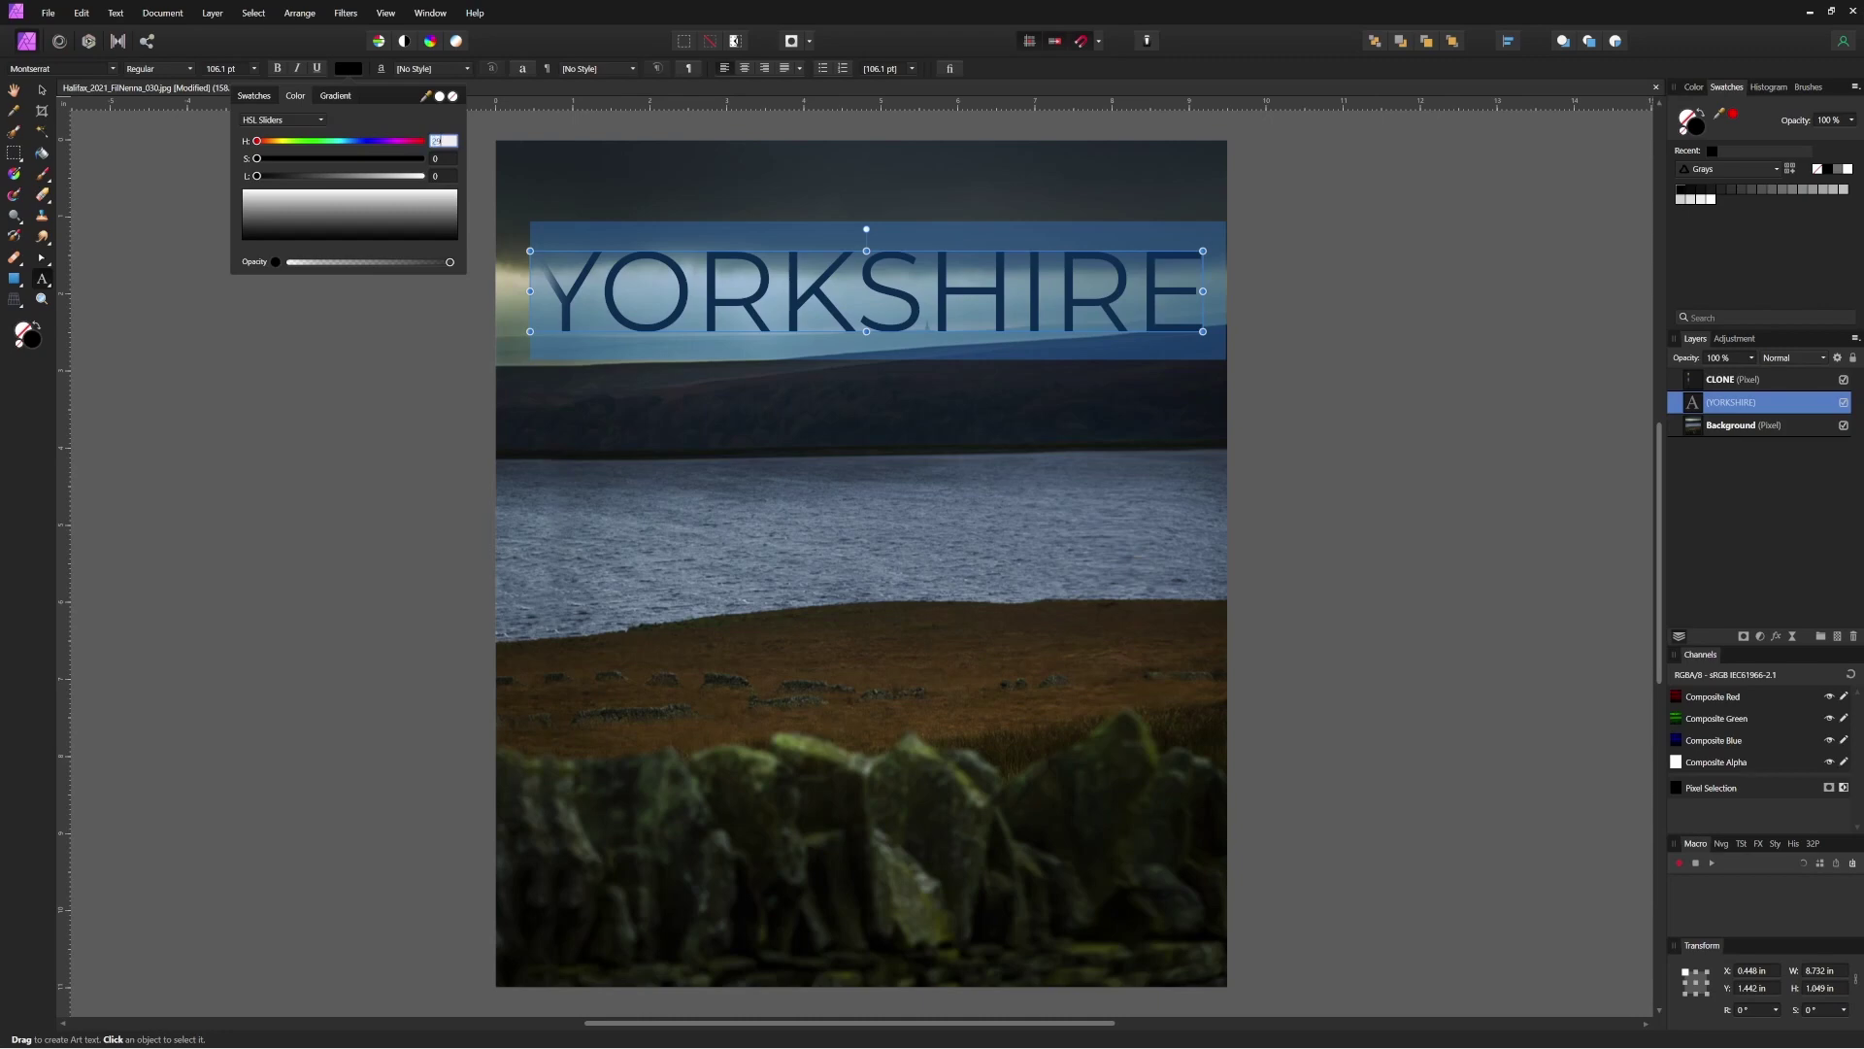
text(29)
key(Return)
click(443, 159)
text(100)
key(Return)
click(443, 176)
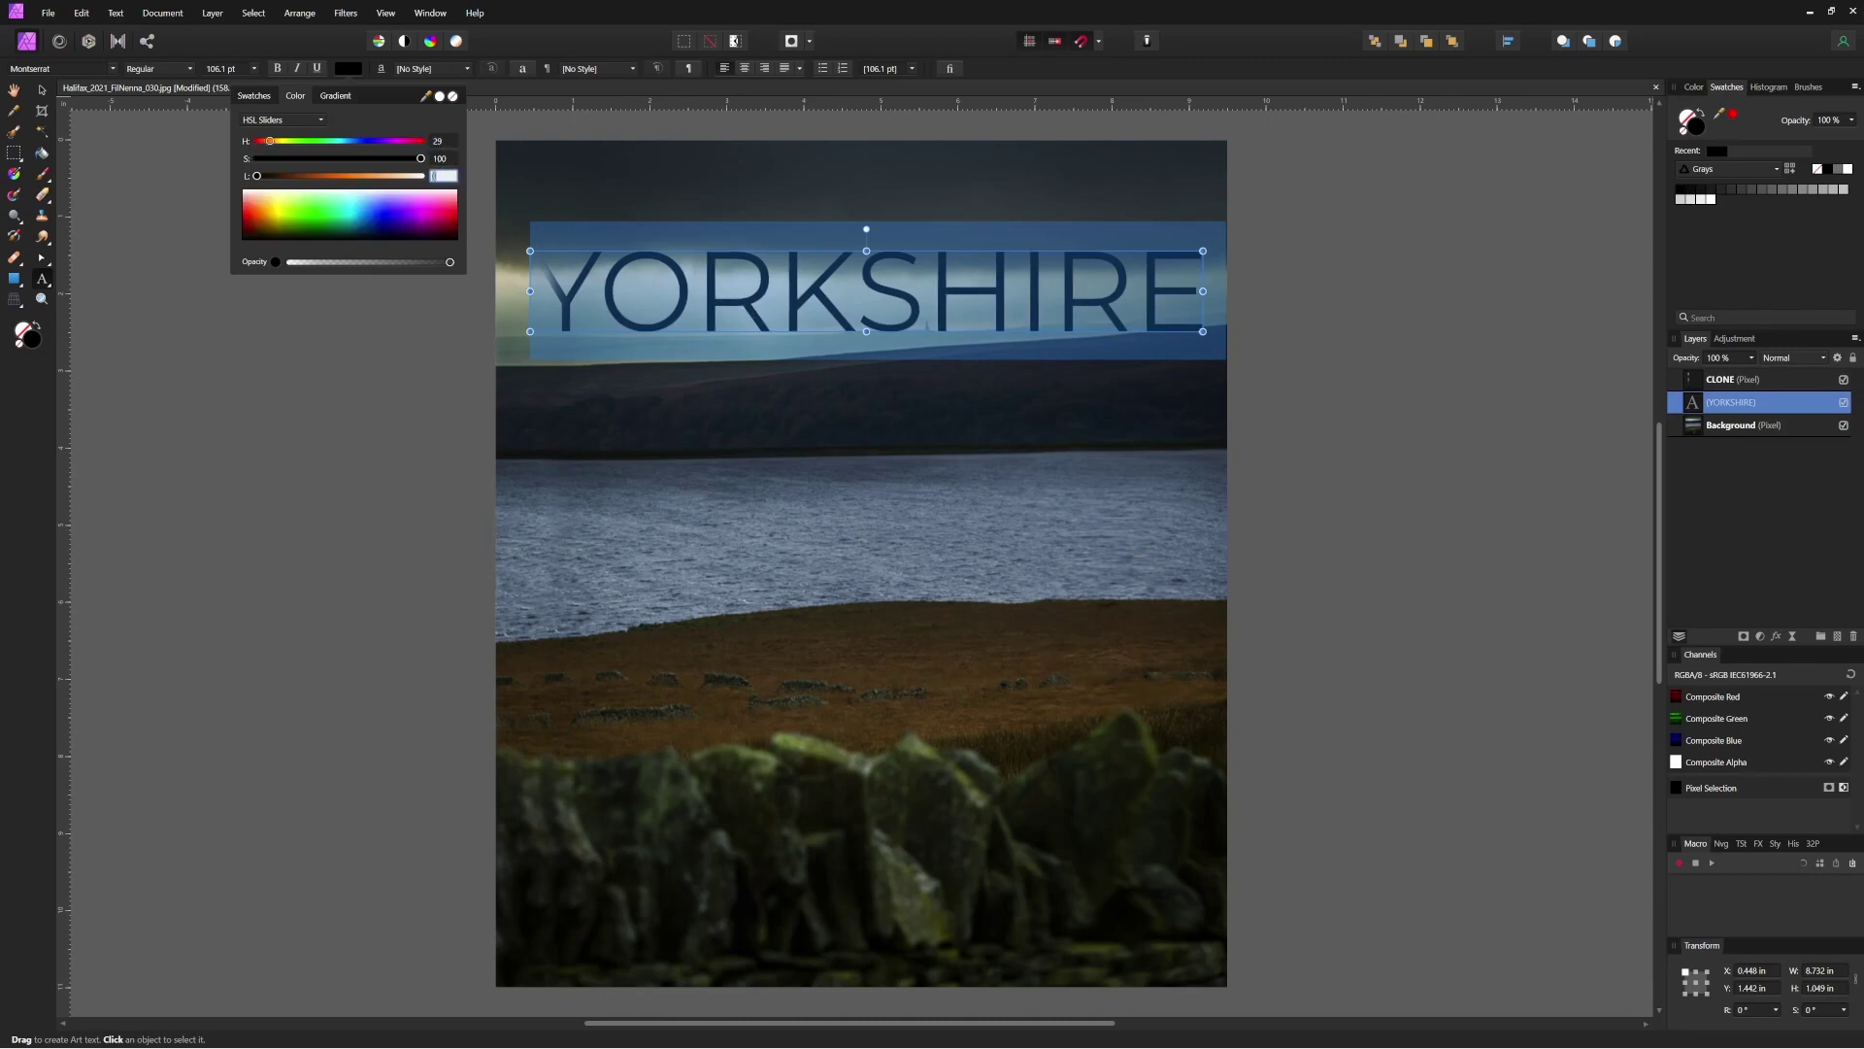
text(50)
key(Return)
click(440, 352)
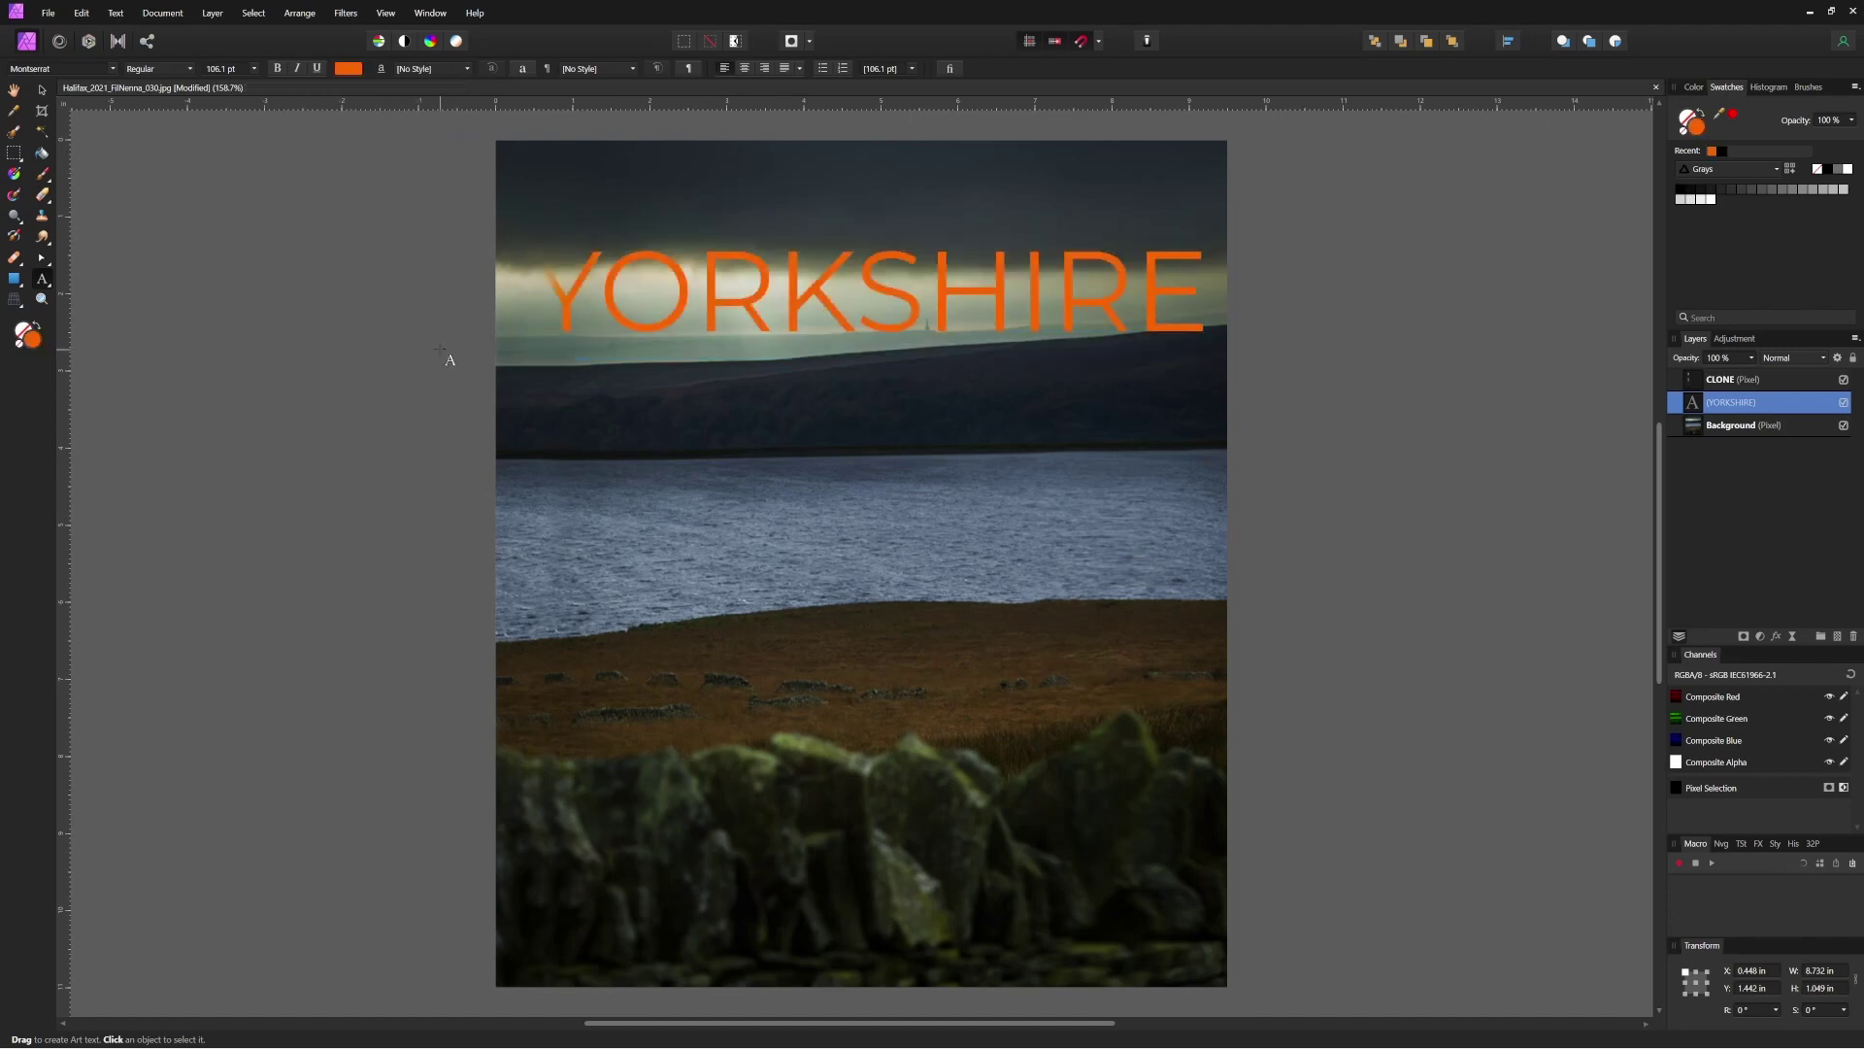
key(v)
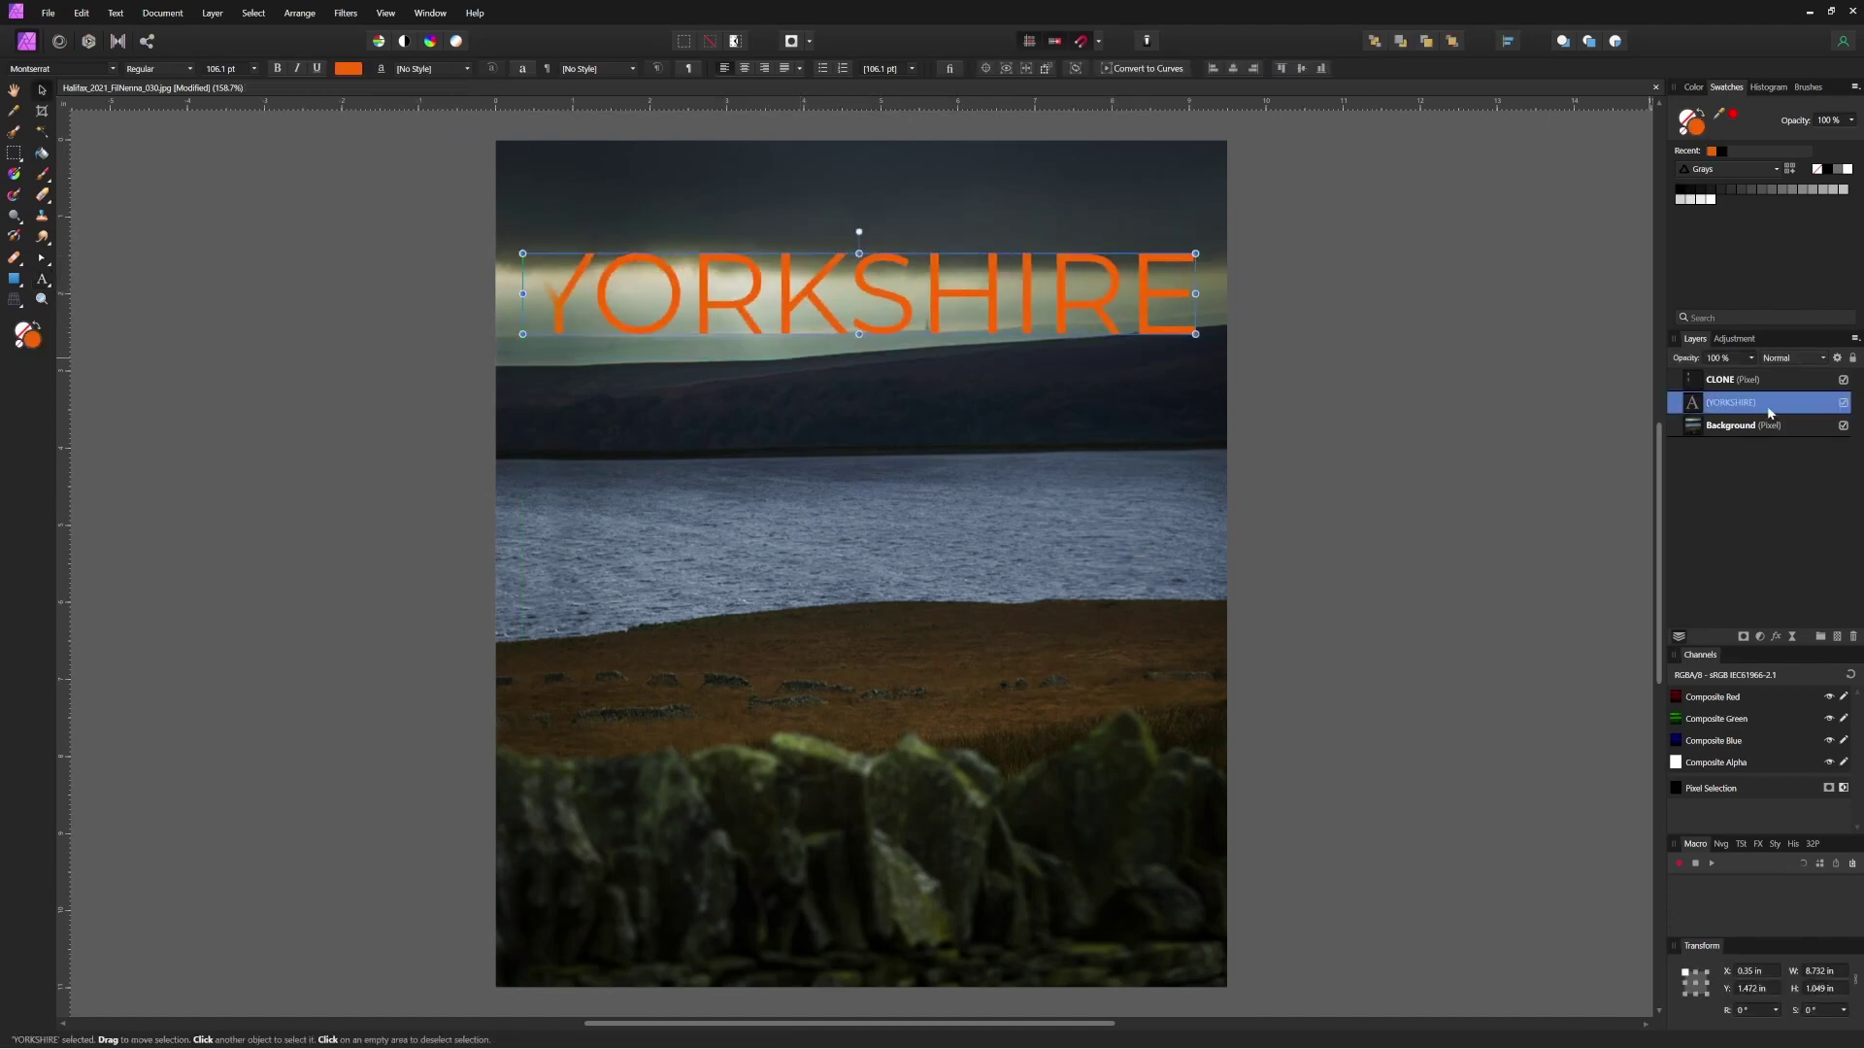
Step: Place YORKSHIRE above CLONE and shape its Underlying Composition blend range into a smooth peak
drag(1769, 412, 1757, 377)
click(1837, 358)
drag(952, 353, 1436, 463)
drag(1410, 562, 1410, 742)
drag(1500, 652, 1603, 766)
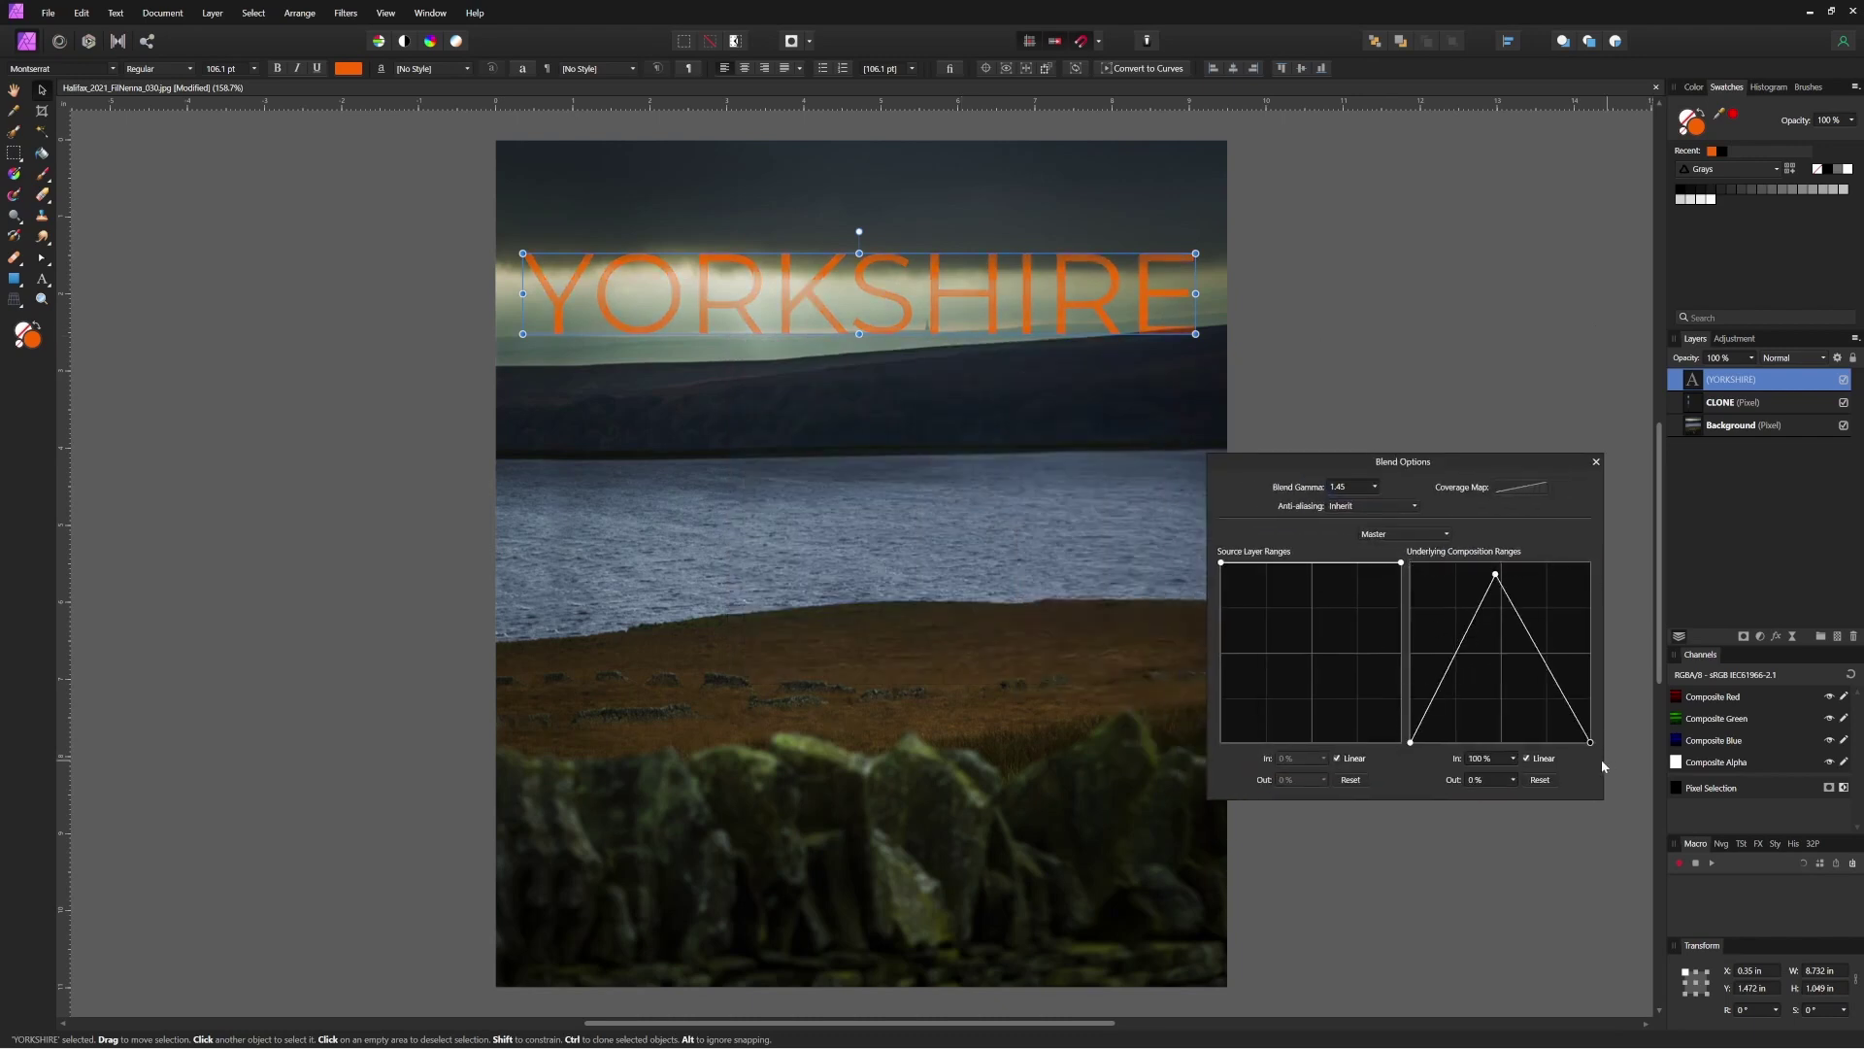
click(1527, 758)
drag(1410, 742, 1443, 742)
drag(1590, 742, 1566, 742)
drag(1495, 574, 1496, 563)
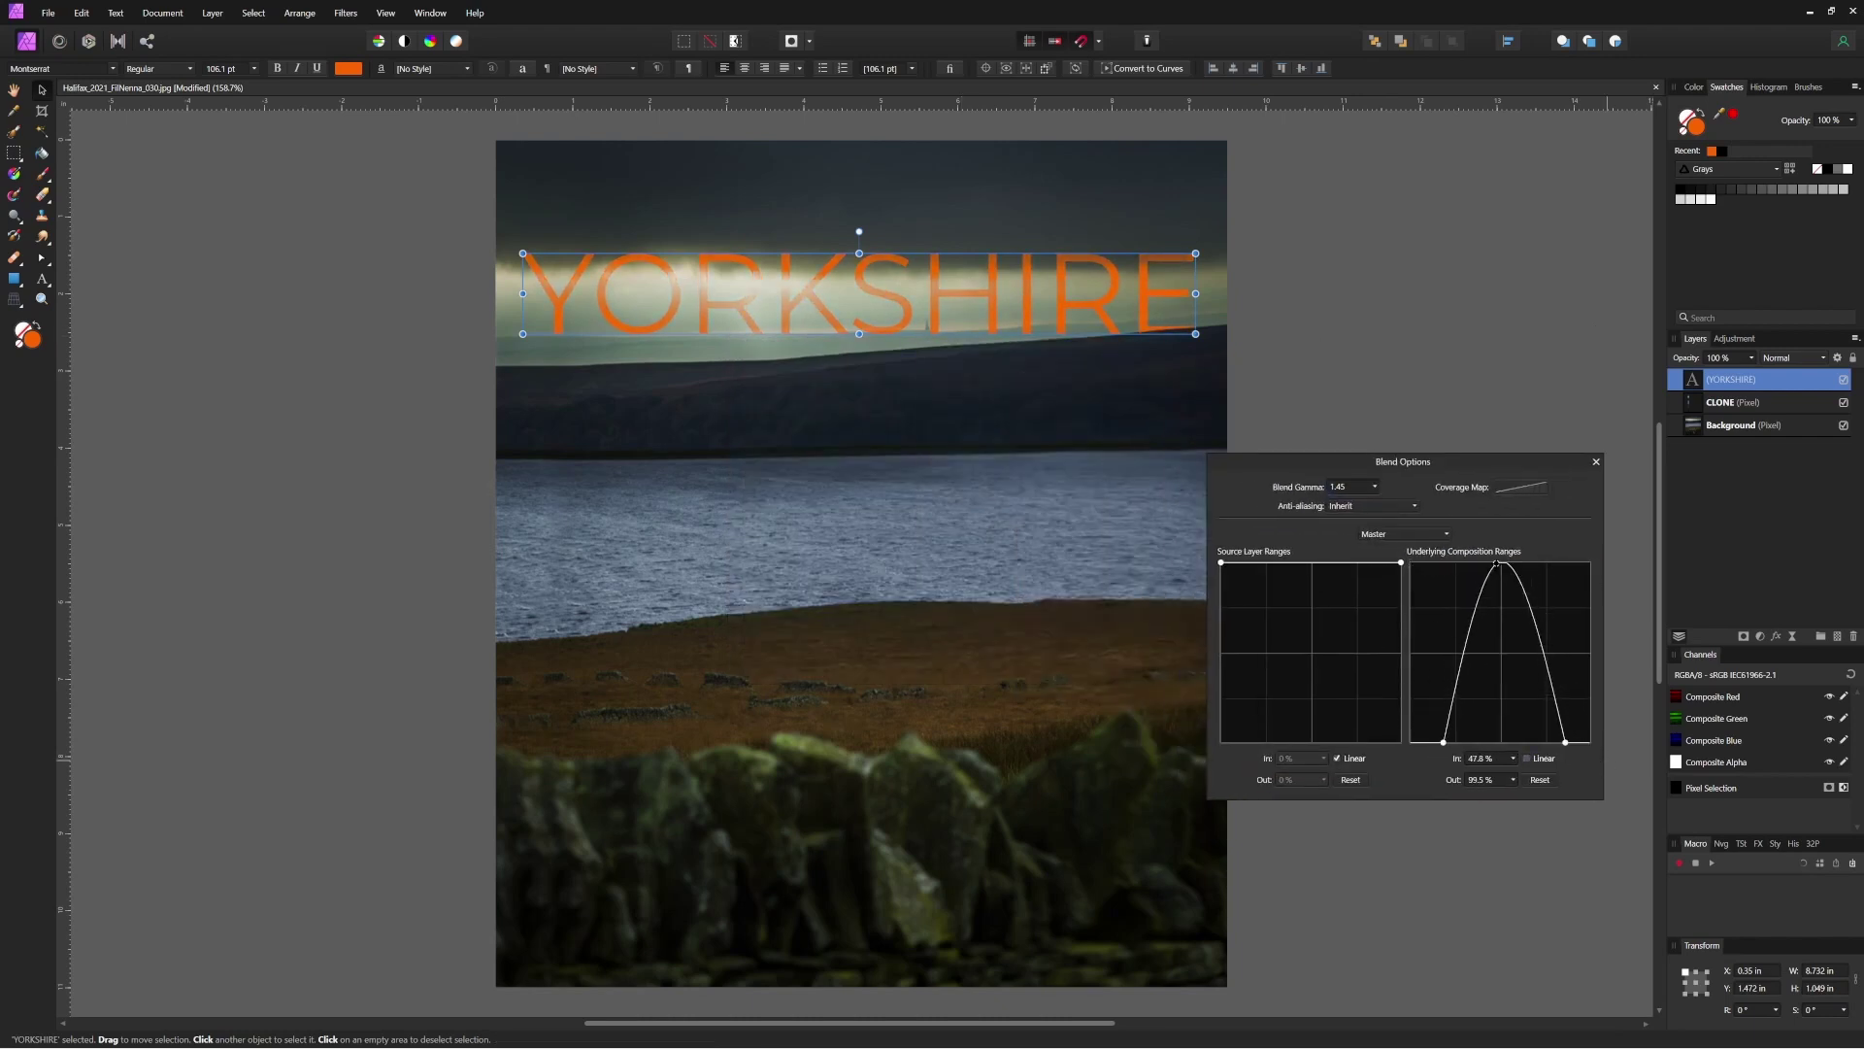
click(1596, 461)
Step: Shrink the title from 106.1 pt to 90.4 pt, recentre it, and deselect
drag(606, 309, 580, 314)
drag(495, 257, 595, 268)
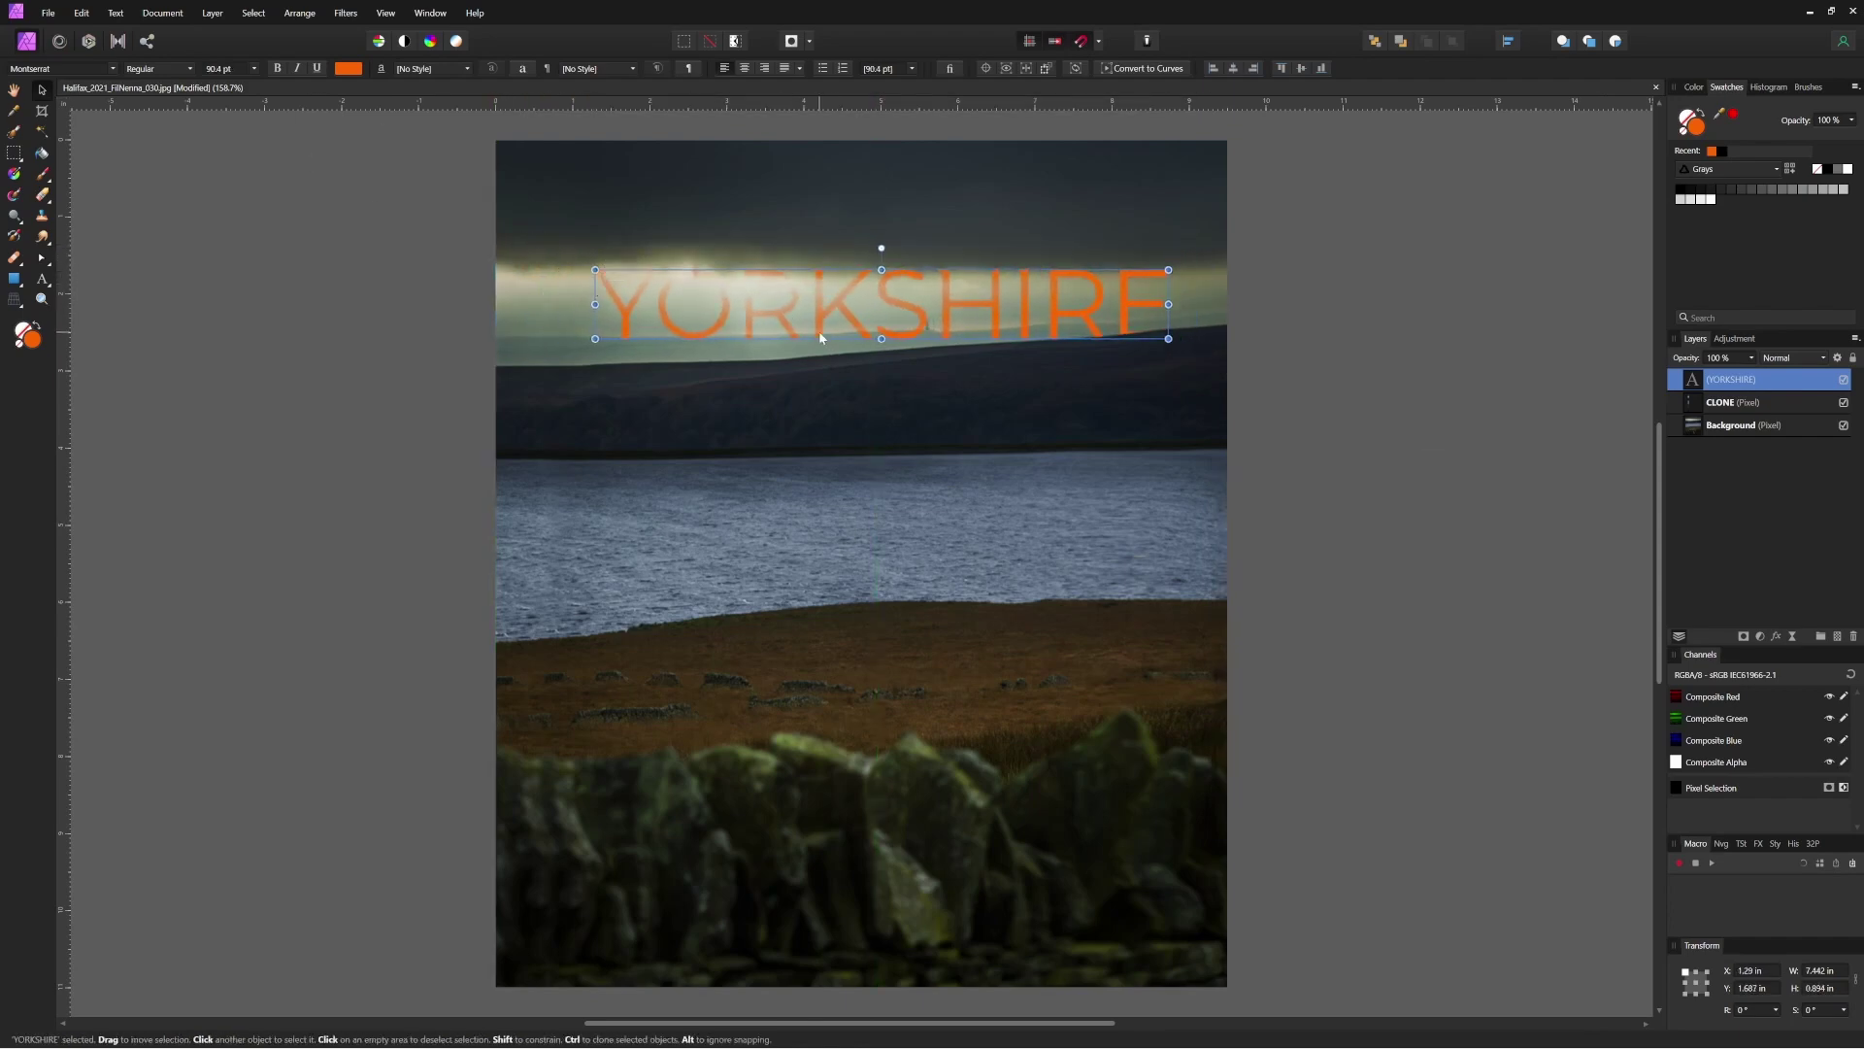
drag(819, 330, 778, 330)
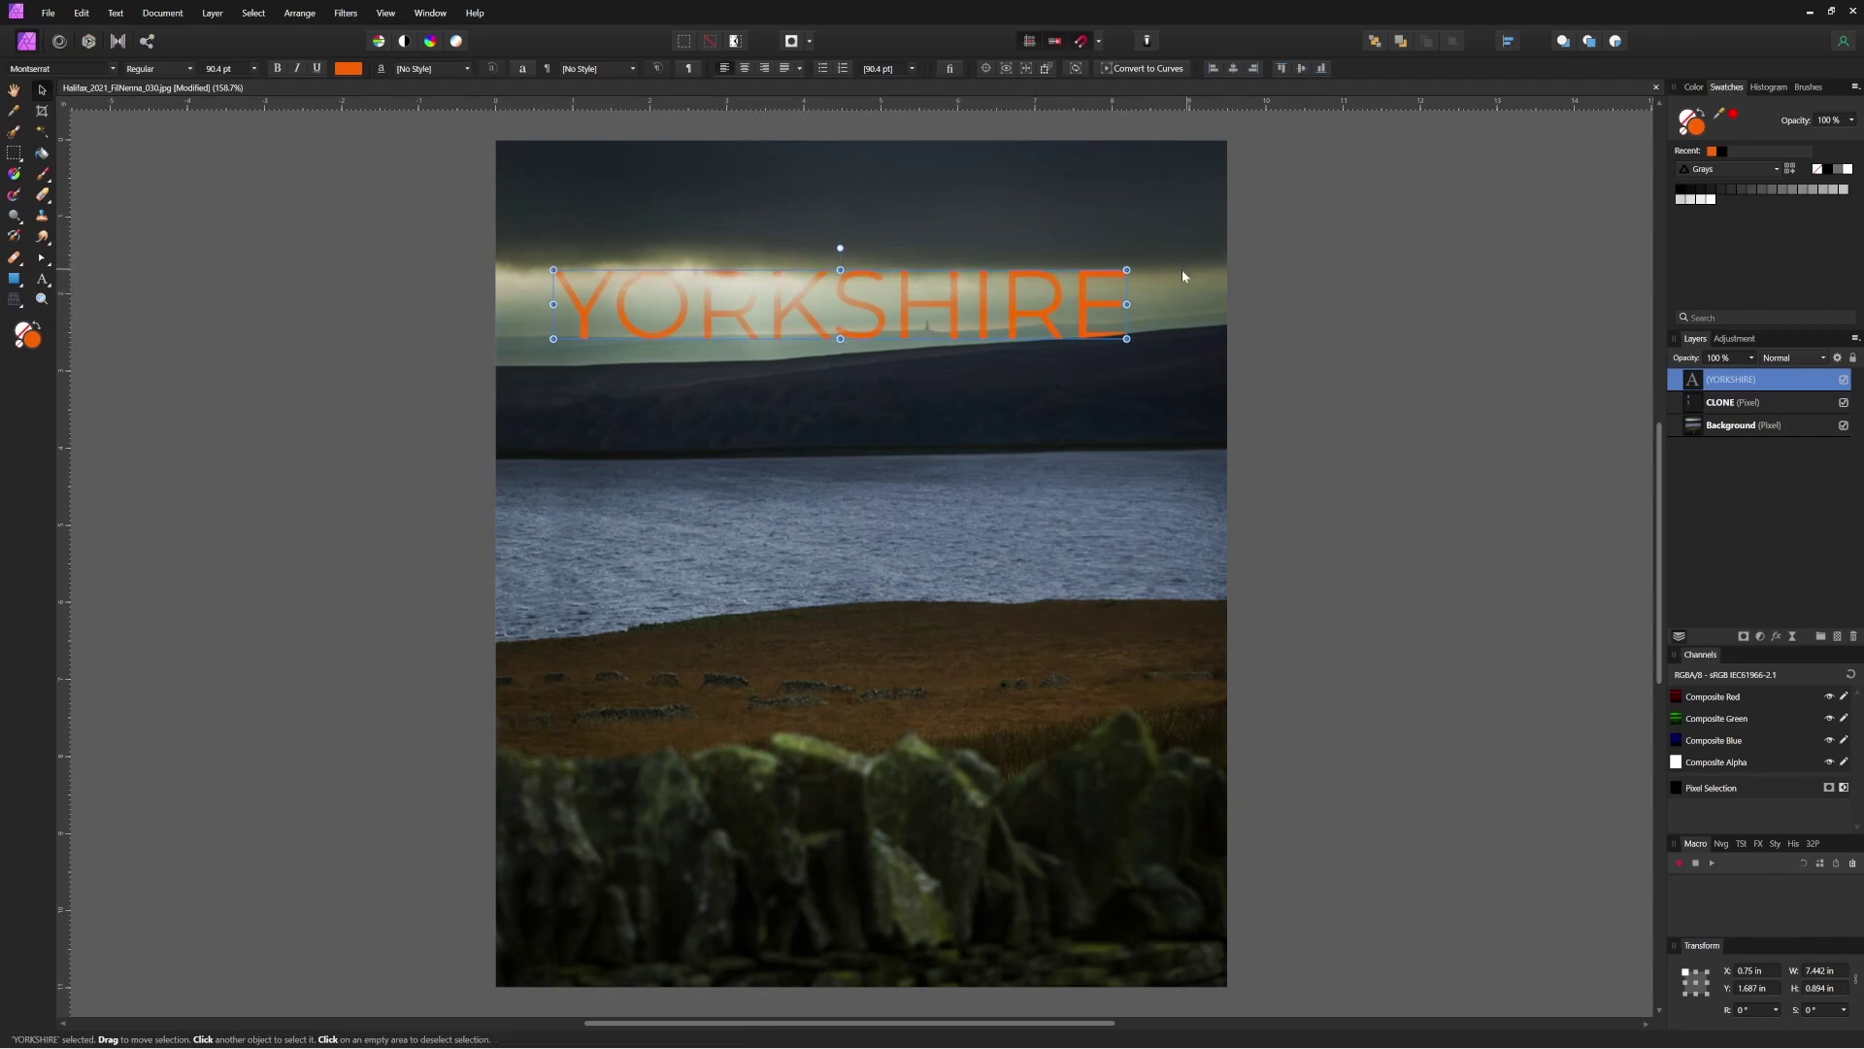
key(ctrl+d)
key(h)
drag(972, 599, 630, 611)
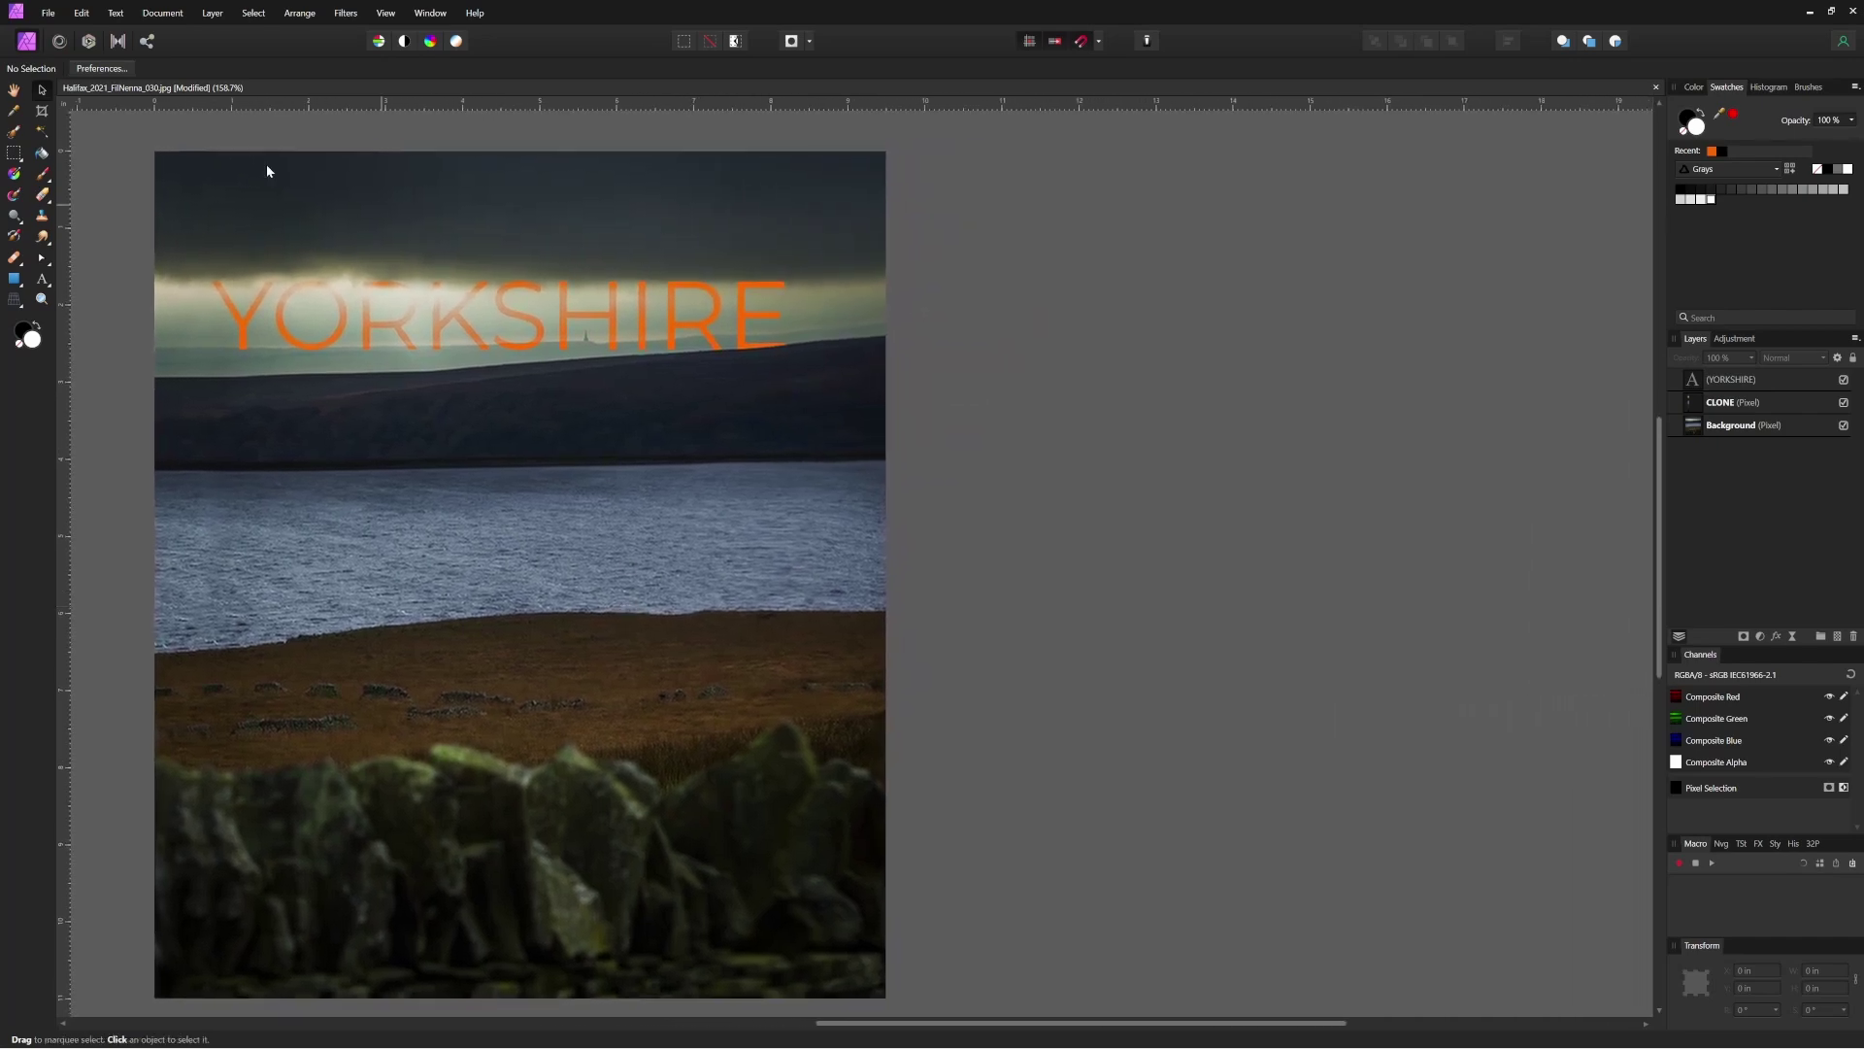
key(h)
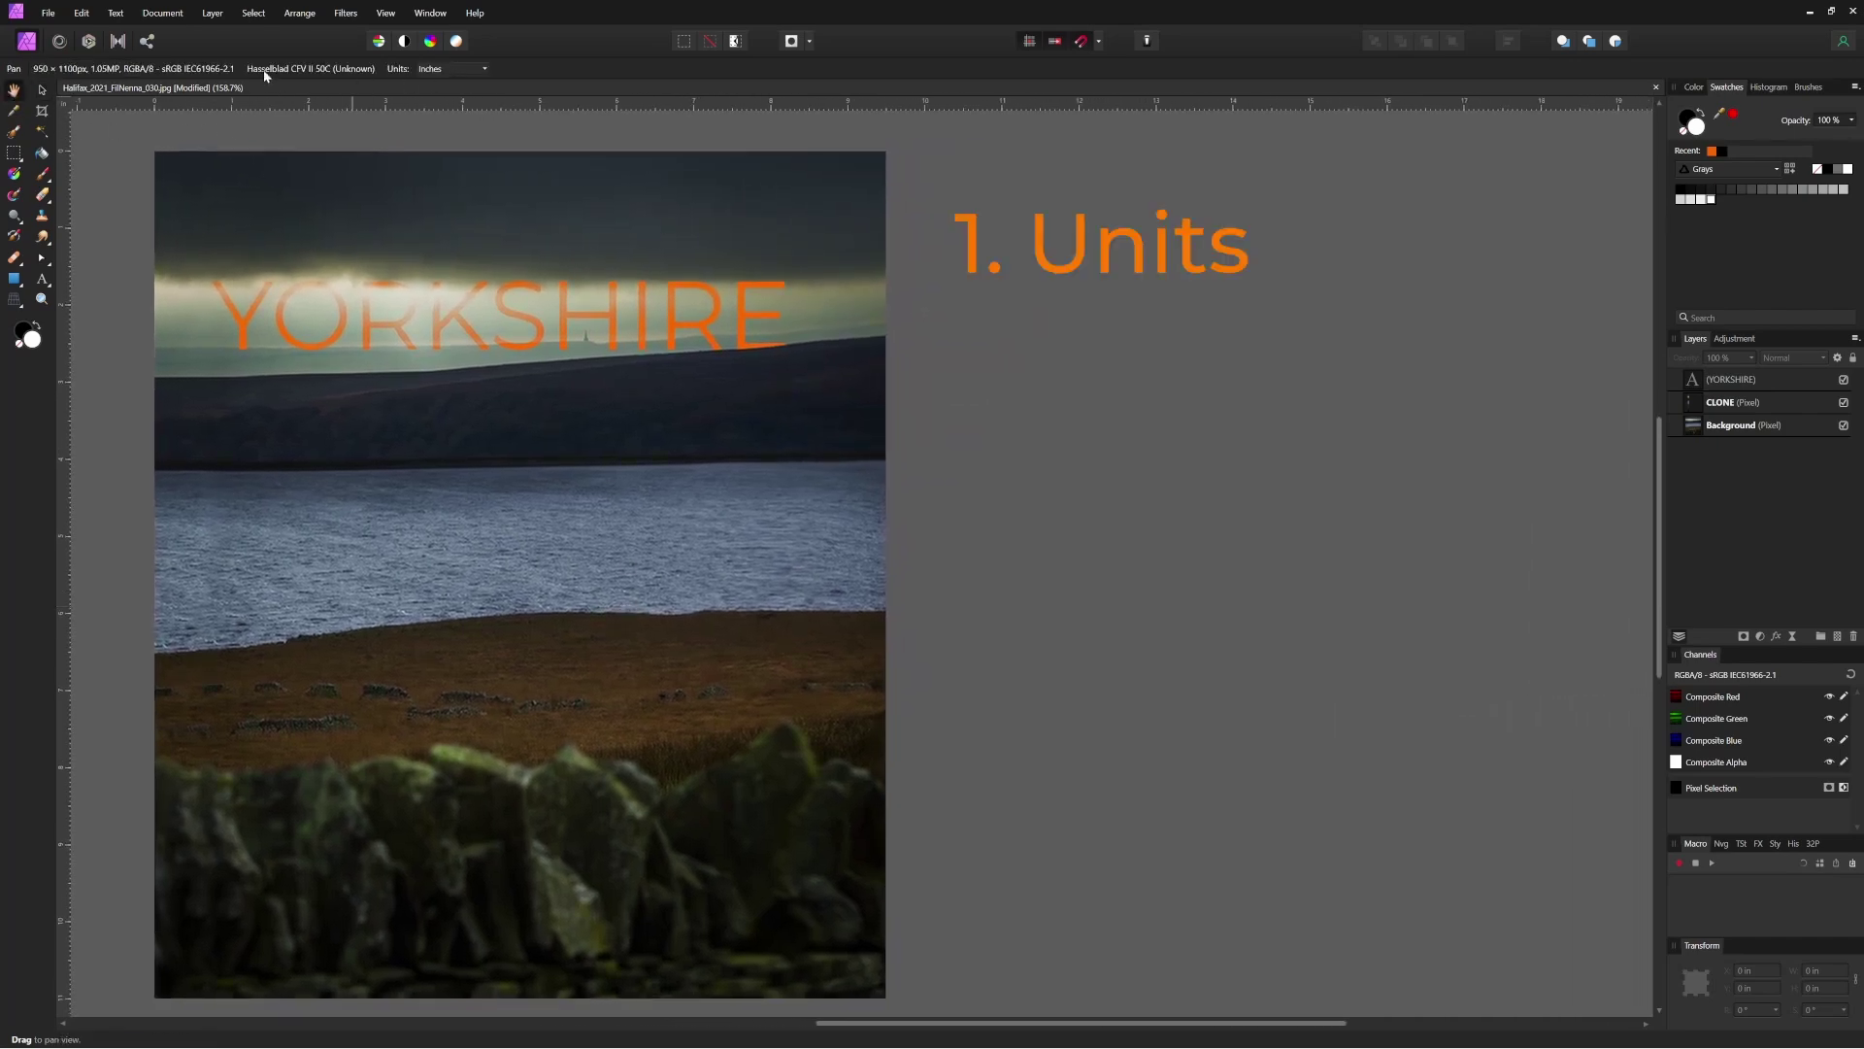
click(41, 214)
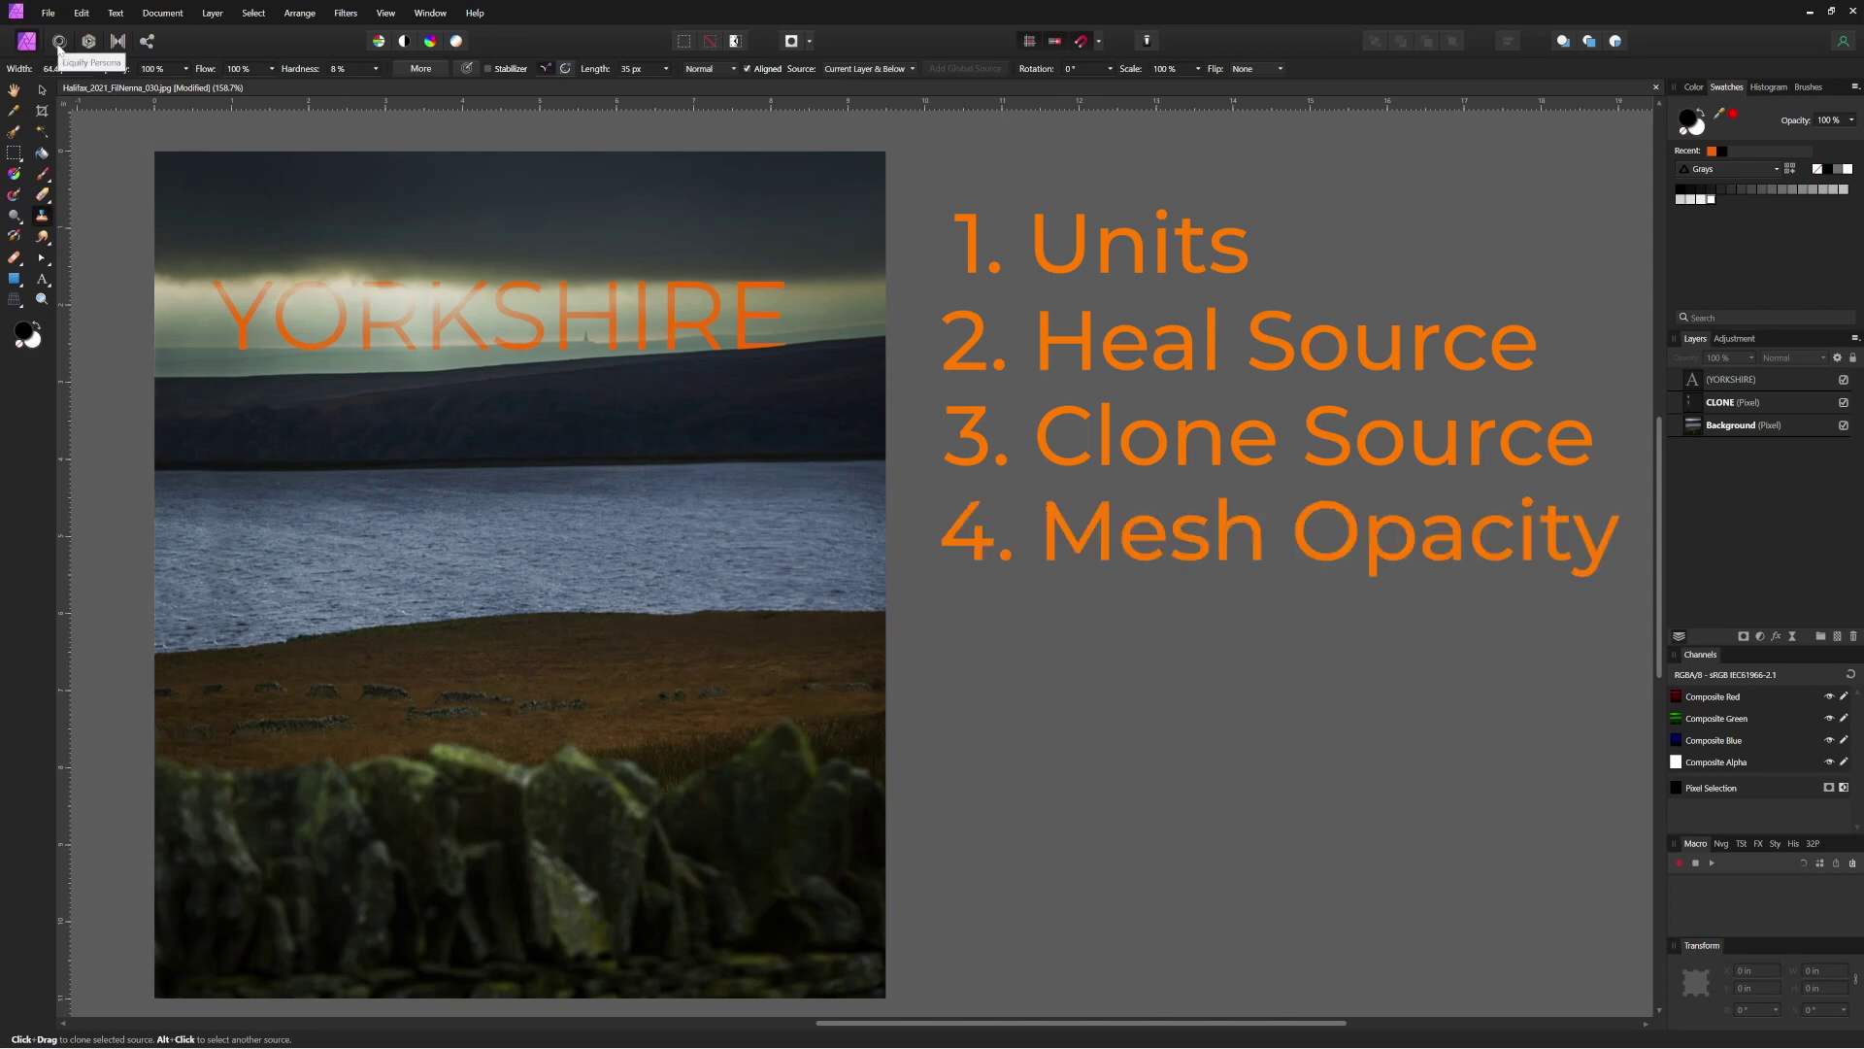
key(t)
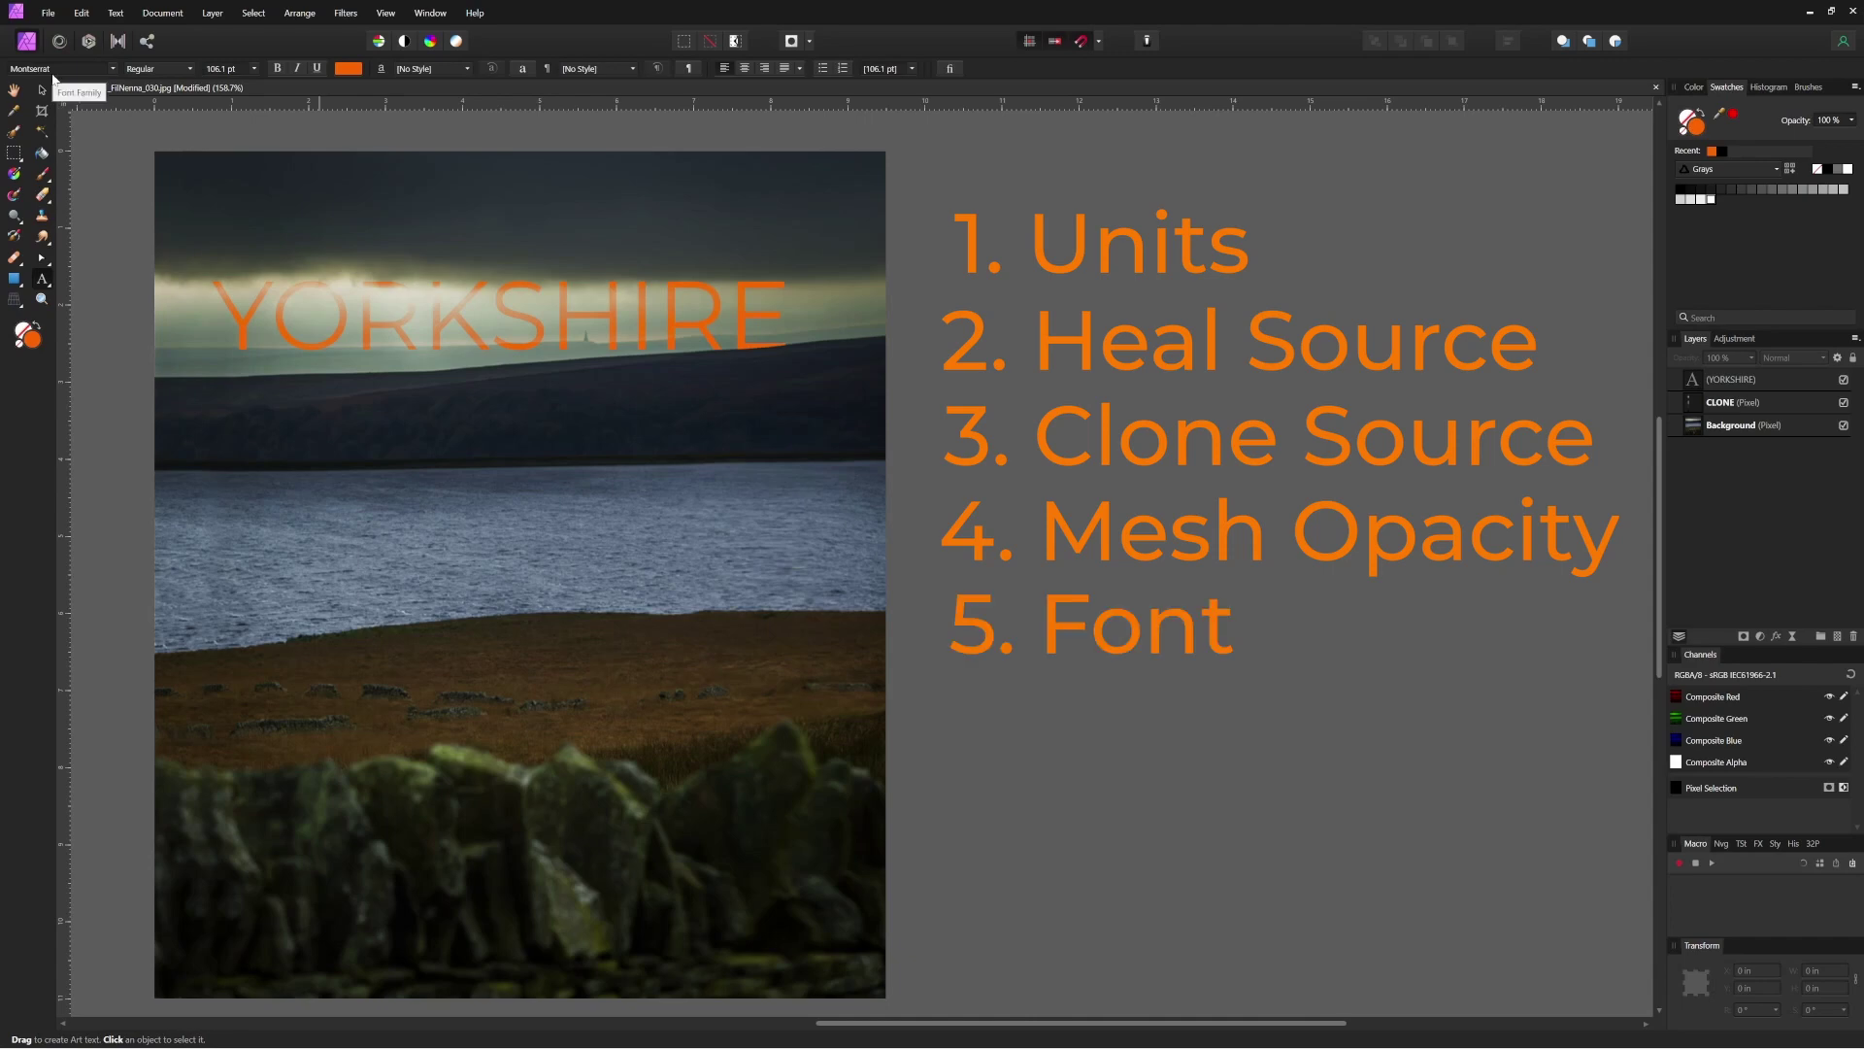